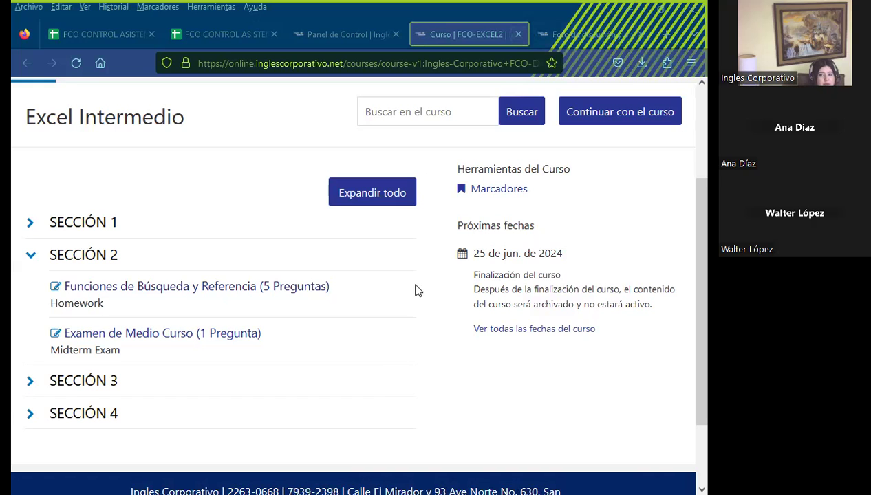
Step: Go to the class #10 discussion forum tab and bring the course header and unit navigation into view
left_click(560, 31)
scroll(171, 308, "down", 3)
scroll(346, 251, "up", 3)
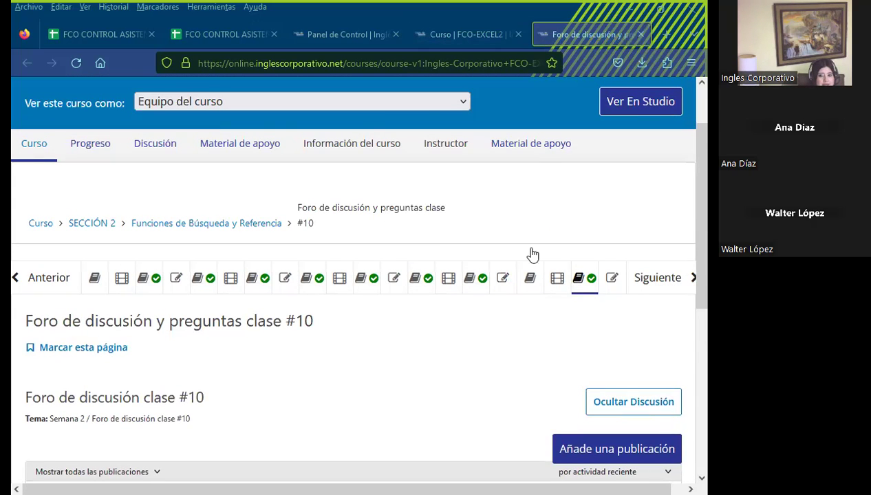
Step: Open the 2.5 Objetivo de la lección unit on Concatenar, derecha, izquierda, mayusc and minusc
left_click(530, 279)
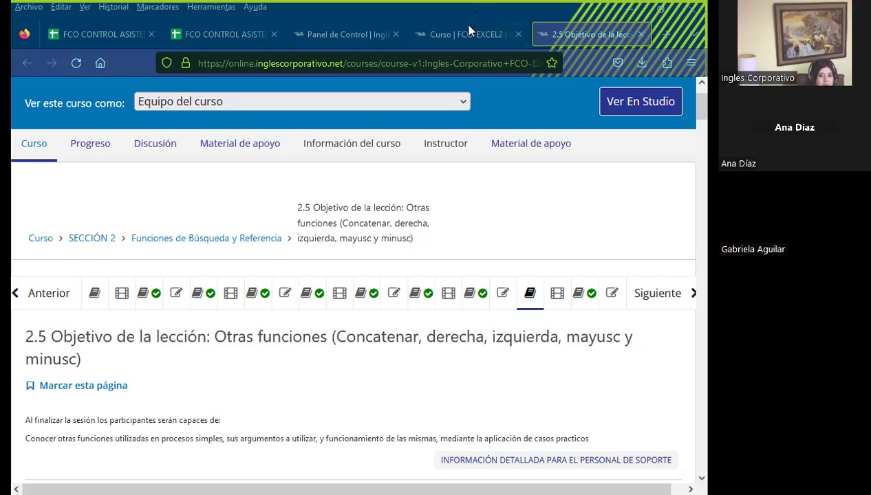
Step: Go back to the class #10 forum and scroll to the post asking what concatenar does
left_click(581, 301)
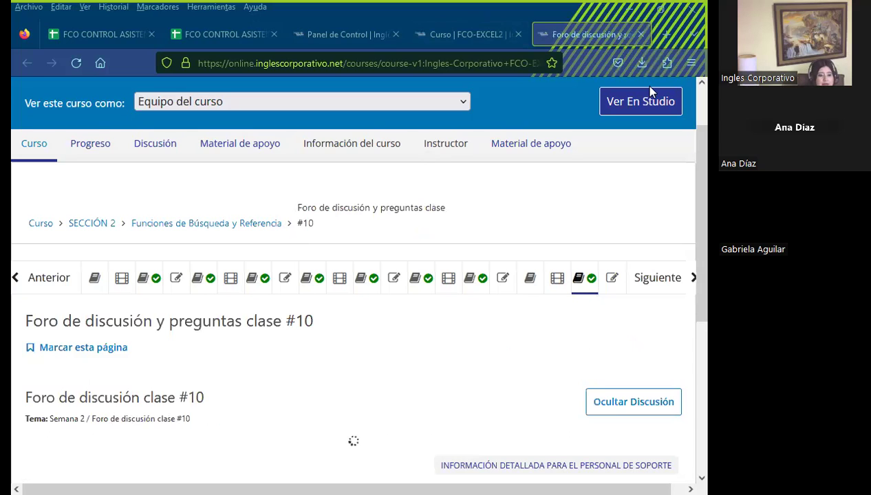
scroll(308, 300, "down", 2)
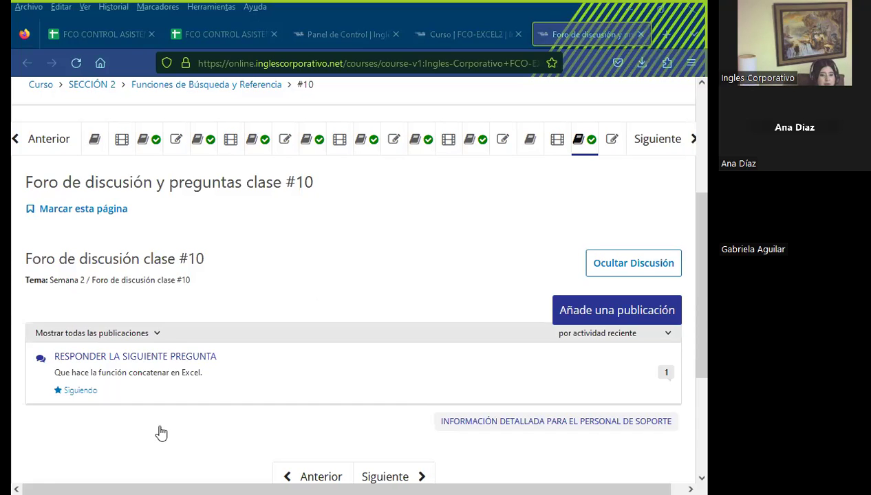
Step: Switch from Firefox to the PRESENTACIÓN_10_EXCEL INTERMEDIO slideshow in PowerPoint
key("alt+Tab")
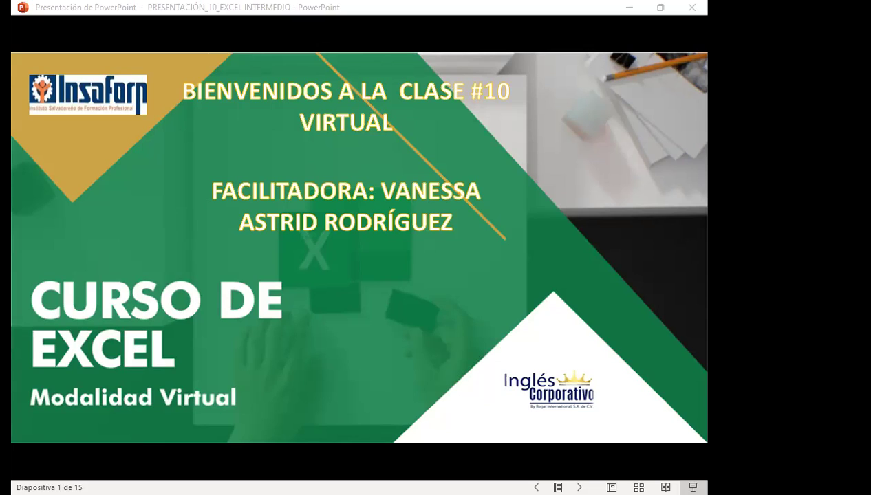
Step: Advance the deck to slide 3, the AGENDA slide
left_click(493, 282)
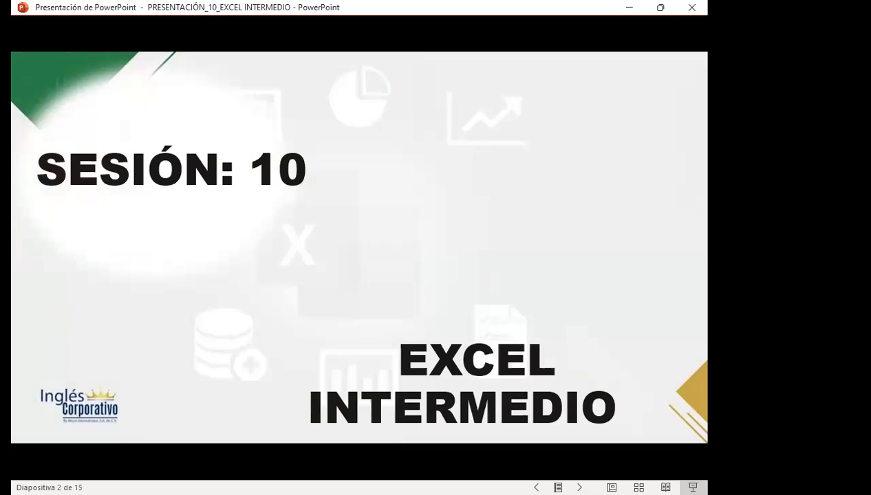
key("Right")
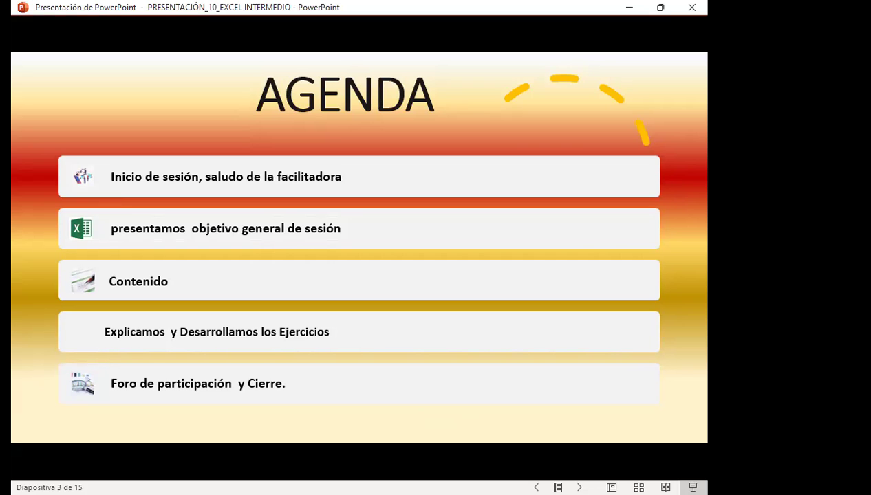
Step: Advance past the session objective slide to slide 5, CONCATENAR
key("Right")
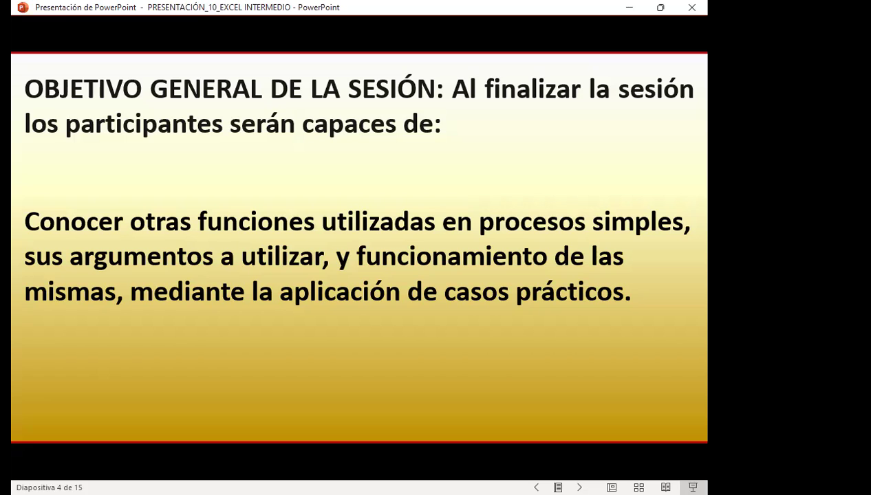
key("Right")
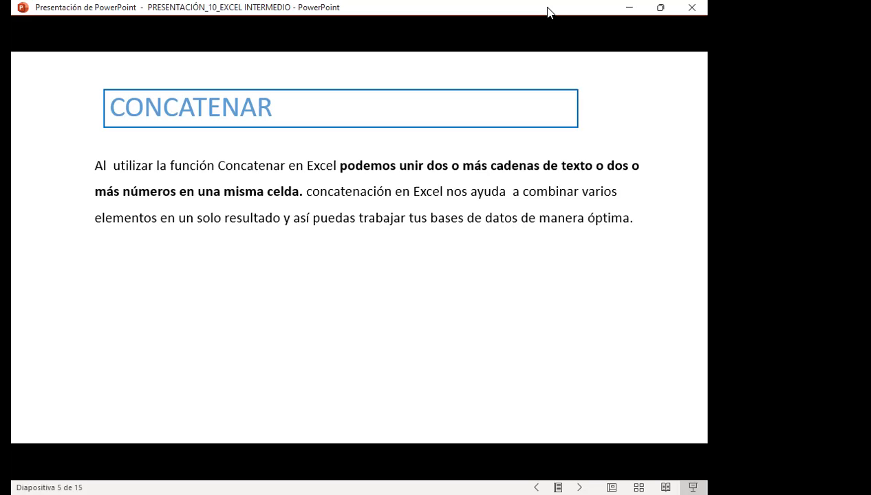
Step: Advance to slide 6, showing the =CONCATENAR(texto 1; [texto 2]; …) syntax
key("Right")
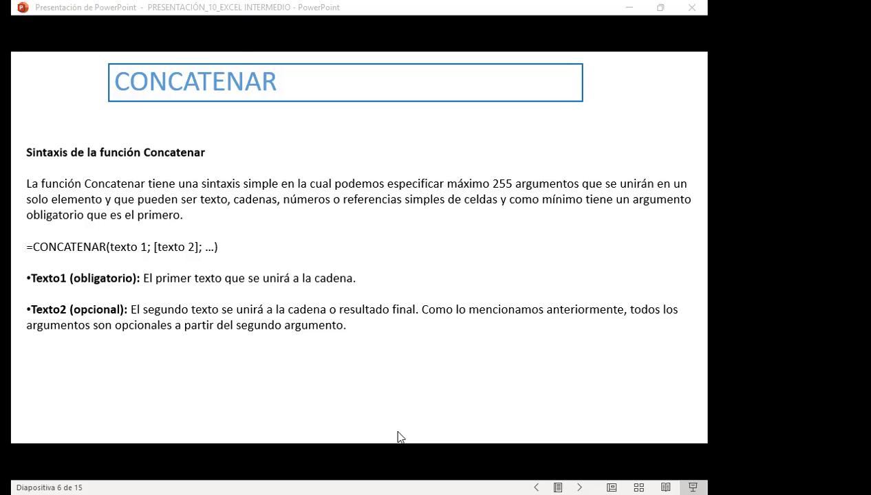
Step: Switch from PowerPoint to the Excel workbook's FUNCIÓN CONCATENAR sheet
key("alt+Tab")
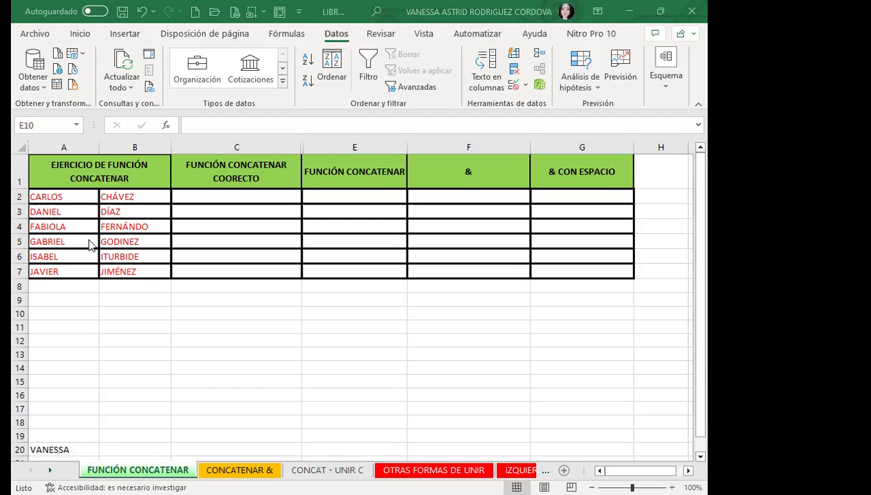
Step: In C2, start a formula with =CONCA and pick CONCATENAR after comparing it with CONCAT
left_click(212, 201)
left_click_drag(213, 203, 210, 198)
type("=")
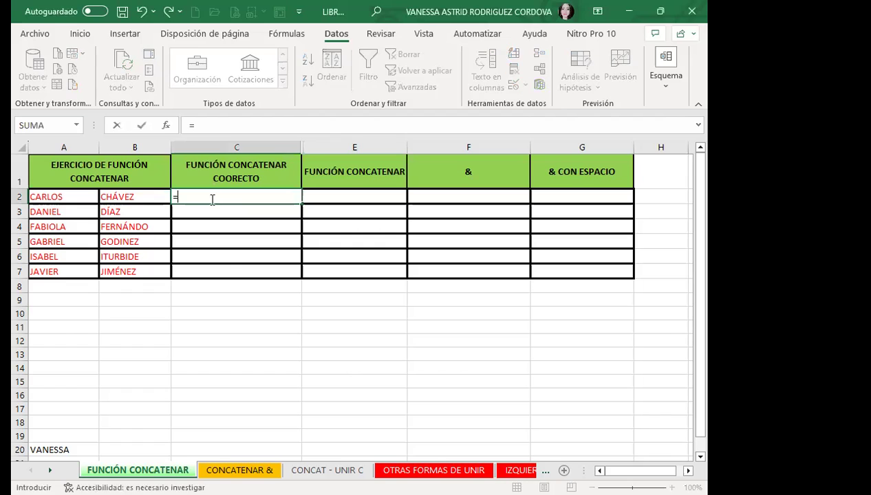
type("CONCA")
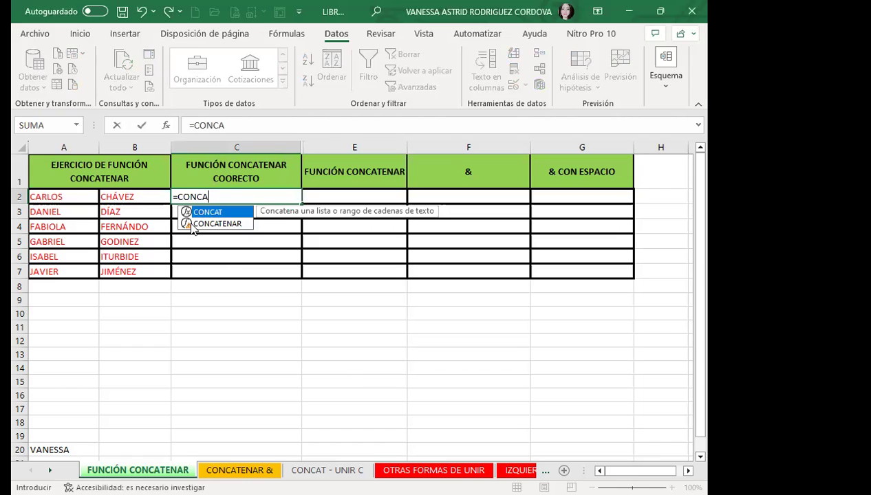
left_click(193, 228)
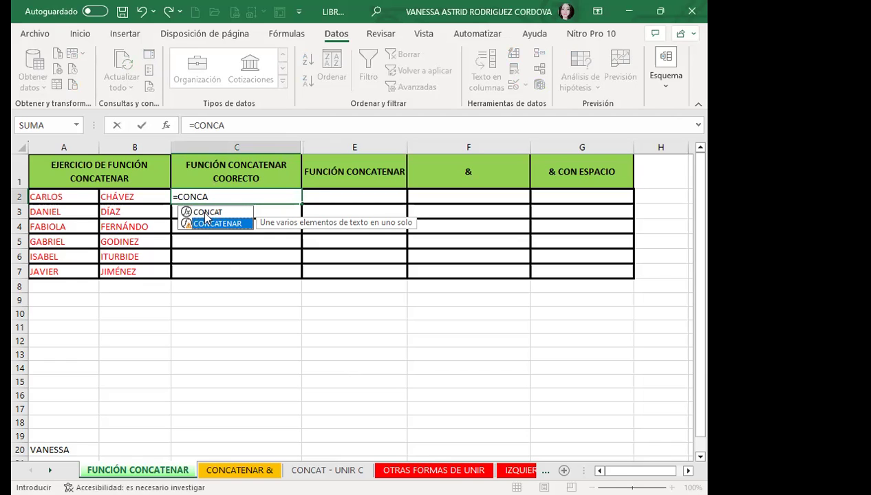
left_click(205, 215)
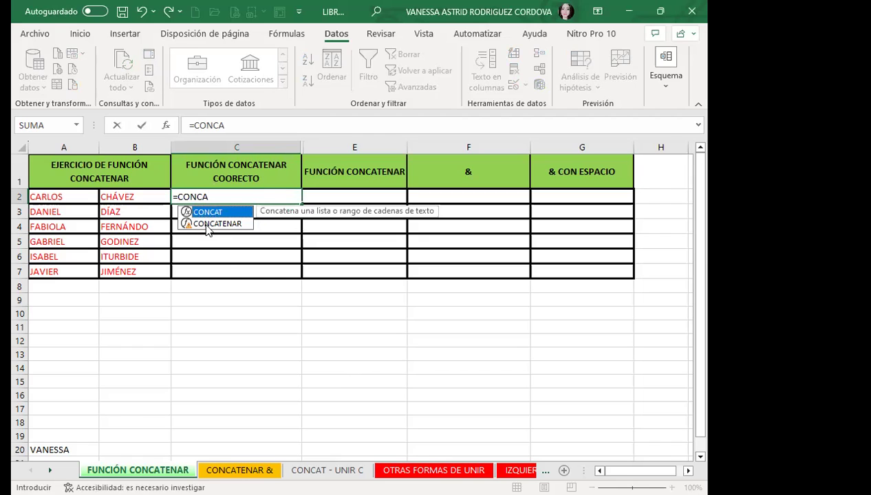
left_click(207, 225)
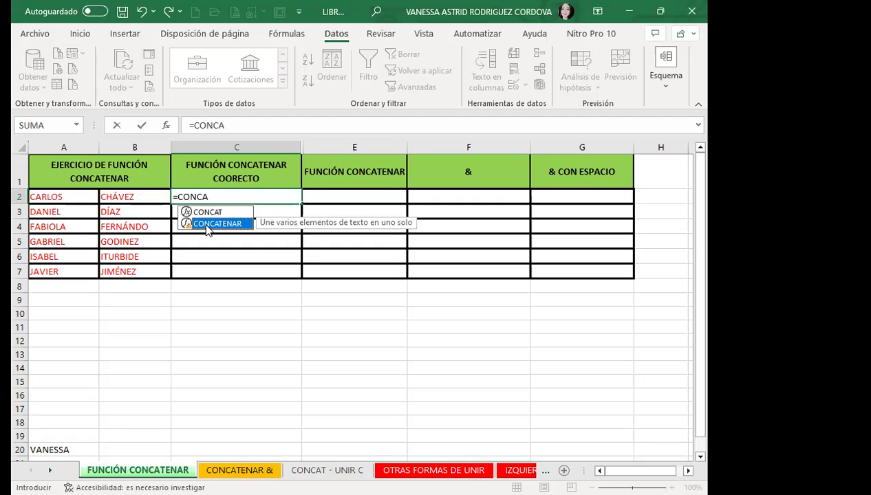
double_click(207, 225)
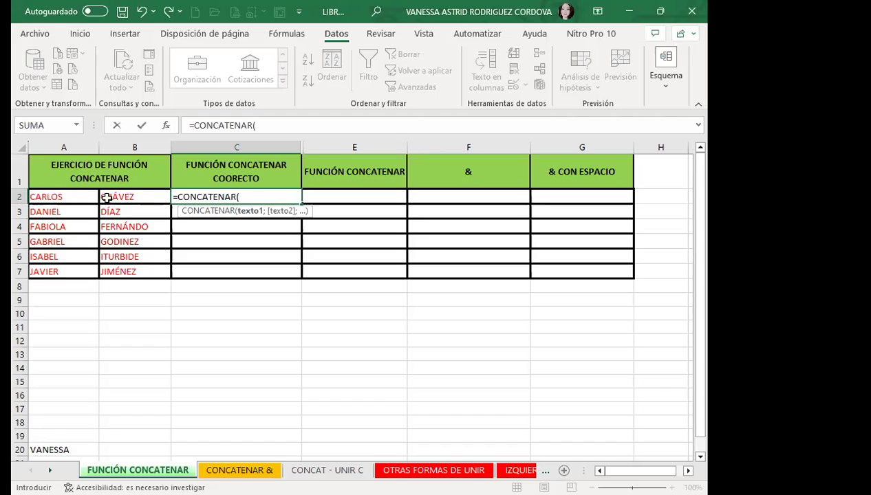
left_click(73, 196)
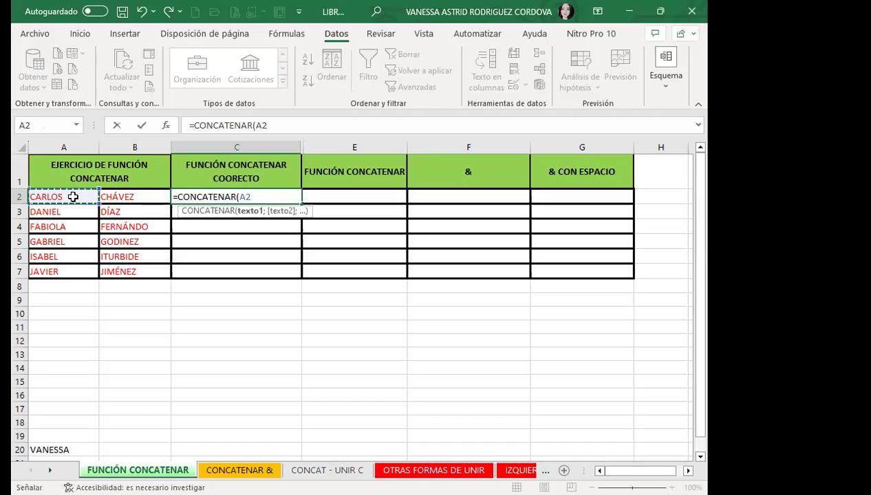
type(";")
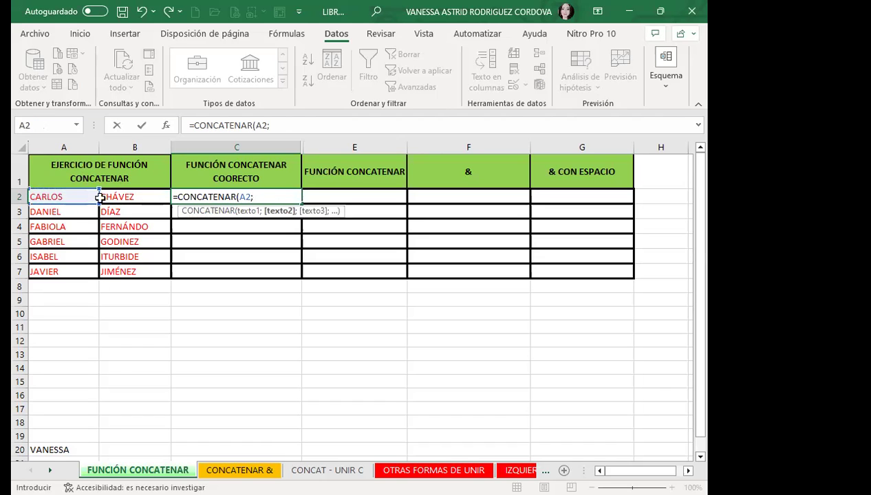
left_click(122, 196)
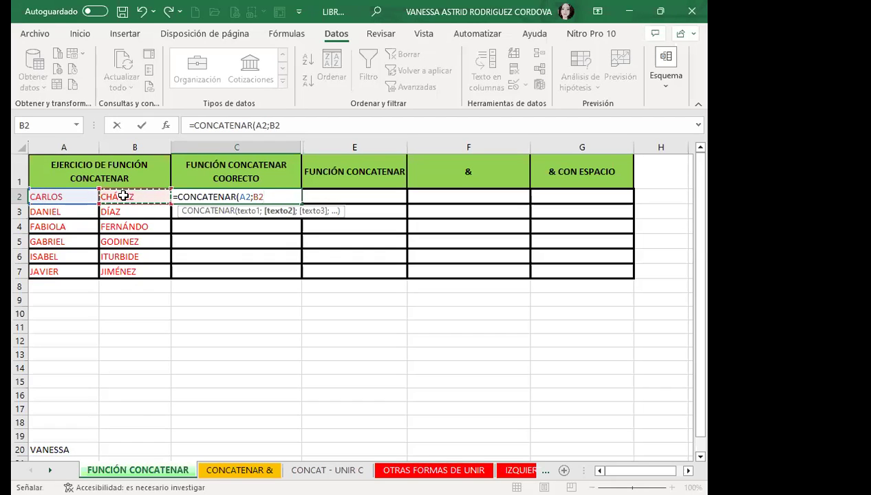
type(")")
key("Return")
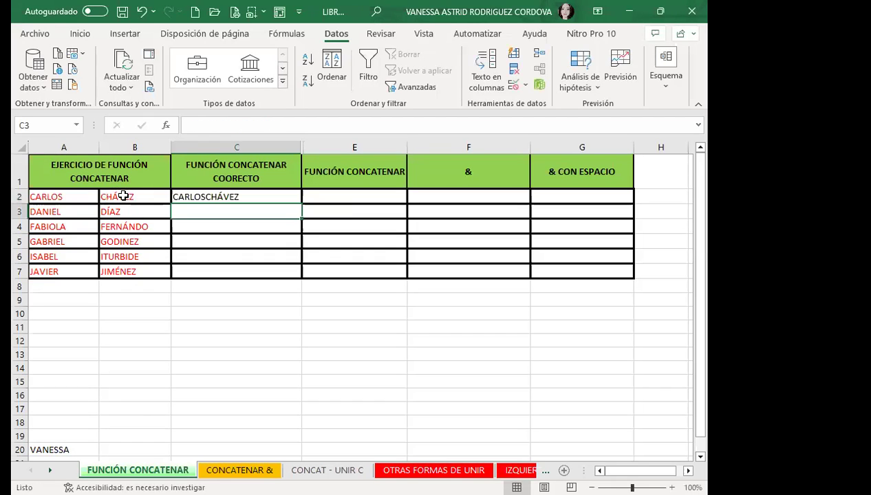
Step: Copy the =CONCATENAR(A2;B2) formula from C2 down through C7
left_click(181, 195)
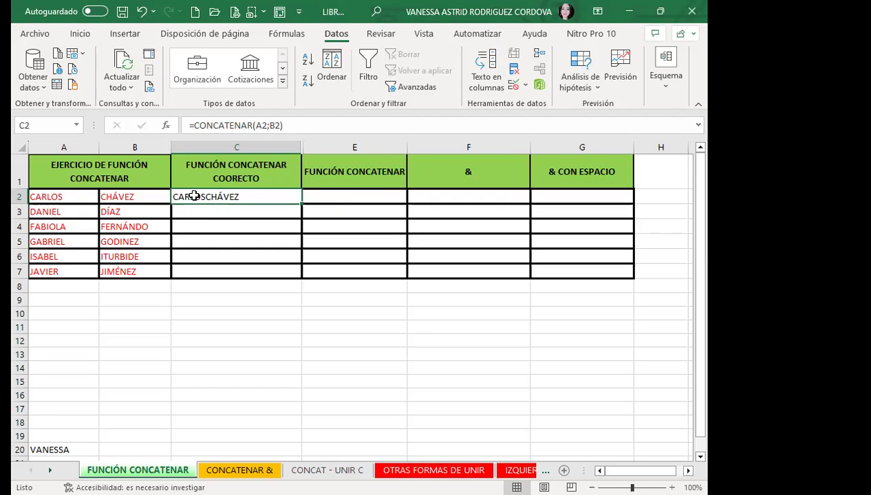
left_click_drag(301, 204, 302, 273)
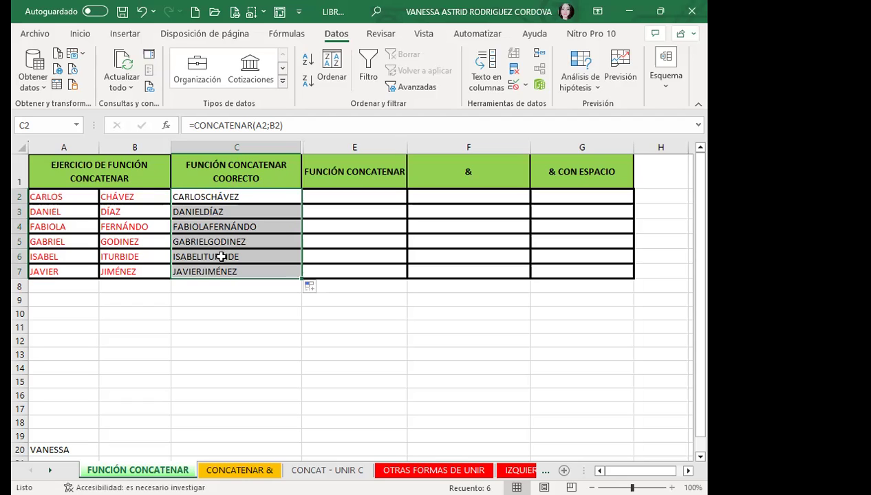
left_click(200, 197)
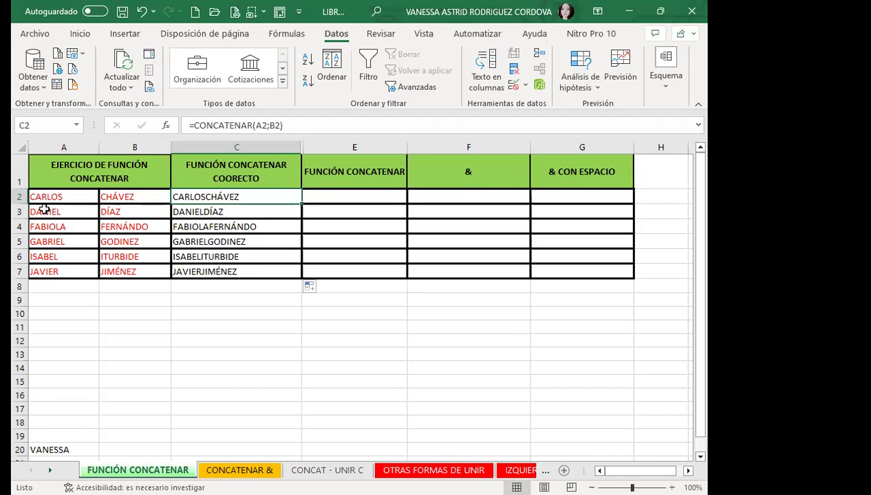
double_click(68, 197)
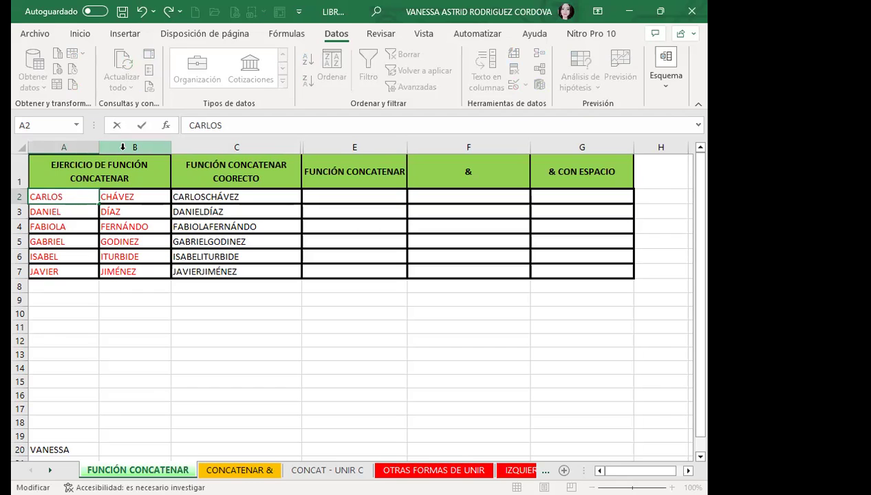
key("Return")
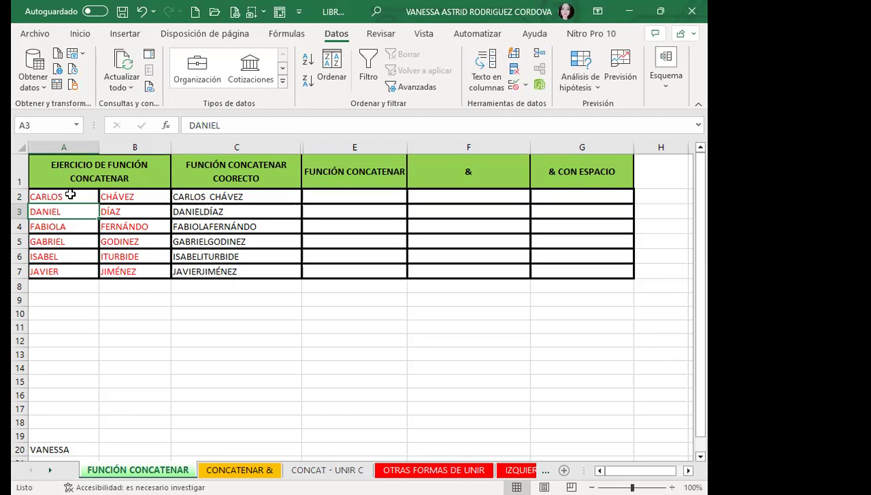
double_click(68, 210)
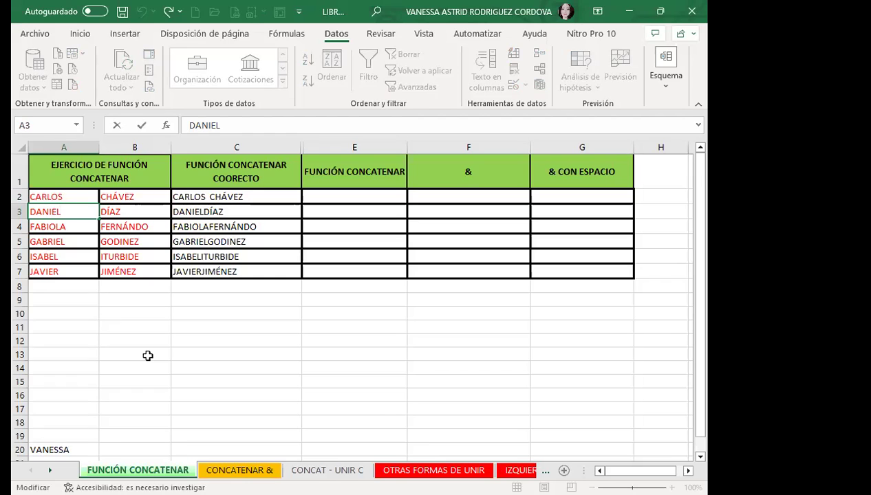
double_click(66, 196)
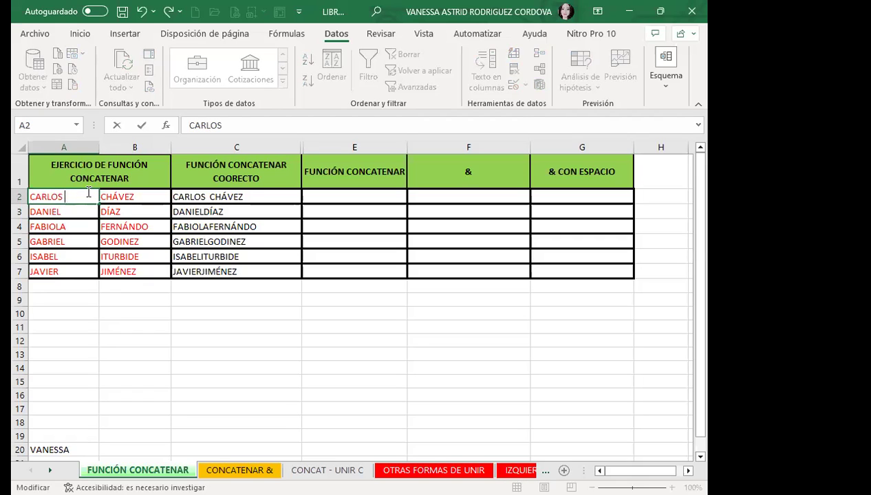
key("Return")
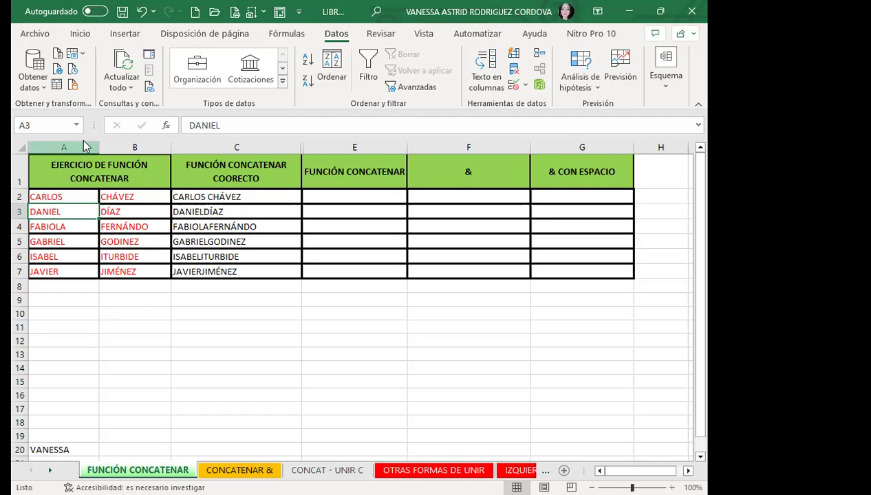
double_click(81, 195)
key("BackSpace")
key("Return")
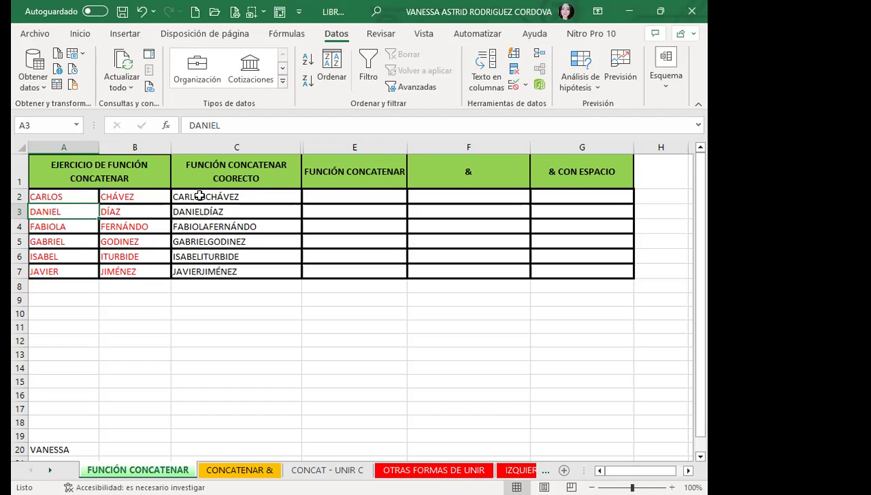
left_click(198, 197)
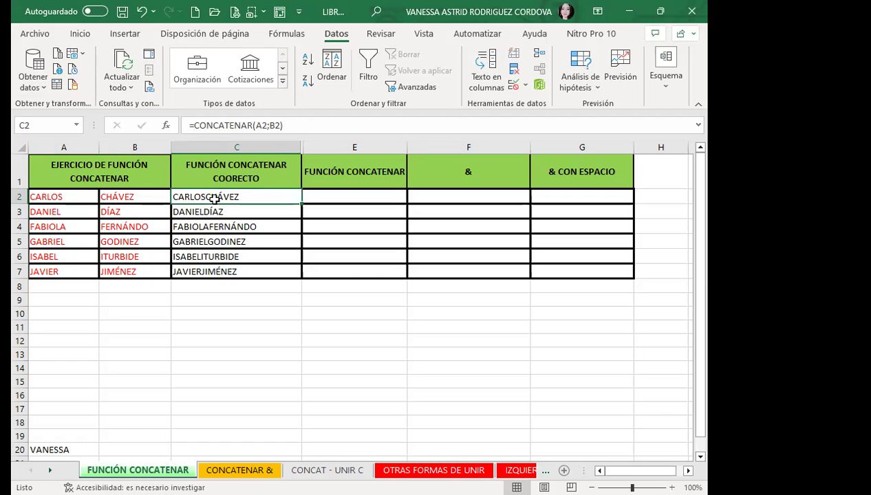
Step: Clear the copied joined names from C3:C7, leaving only C2's formula
left_click_drag(205, 213, 205, 272)
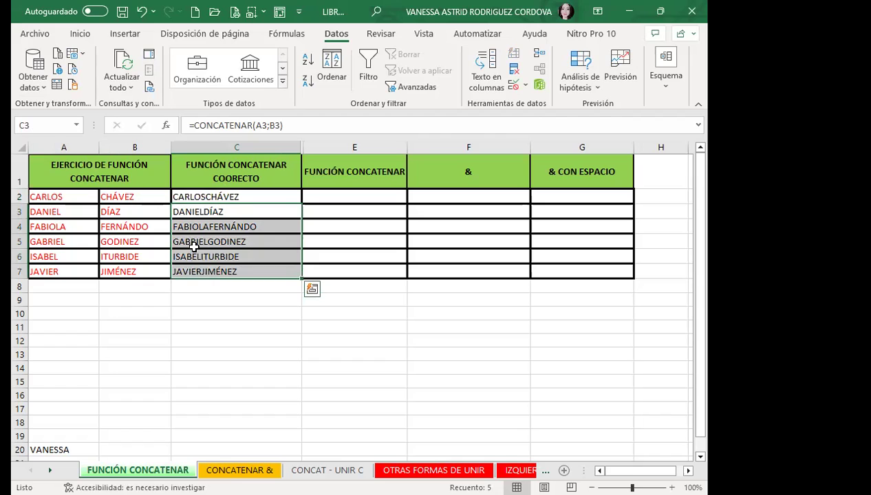
key("Delete")
left_click(206, 195)
Step: Change C2's formula to =CONCATENAR(A2;" ";B2) to insert a space between the names
double_click(206, 196)
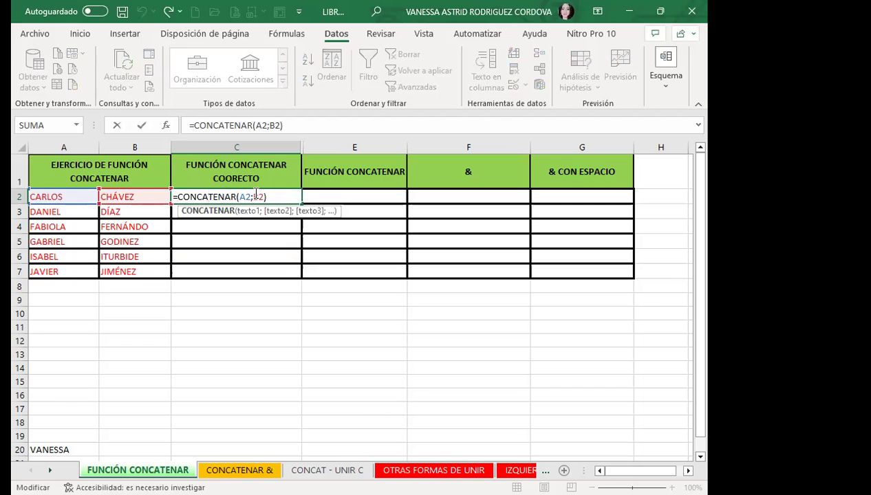
left_click(253, 197)
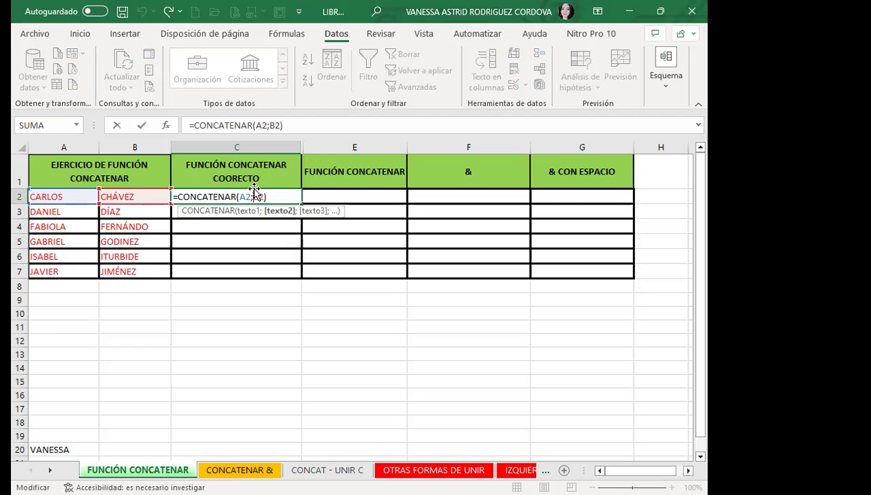
type("\"")
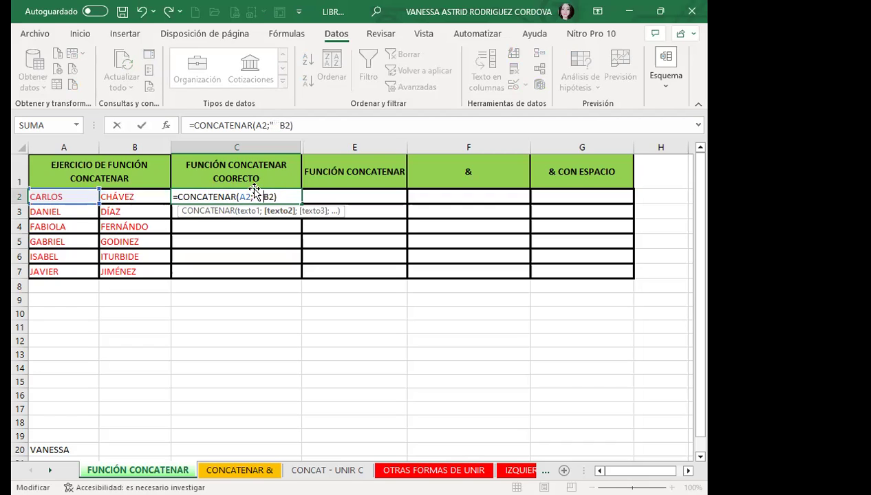
key("BackSpace")
key("BackSpace")
key("BackSpace")
key("BackSpace")
type("\"")
type(";")
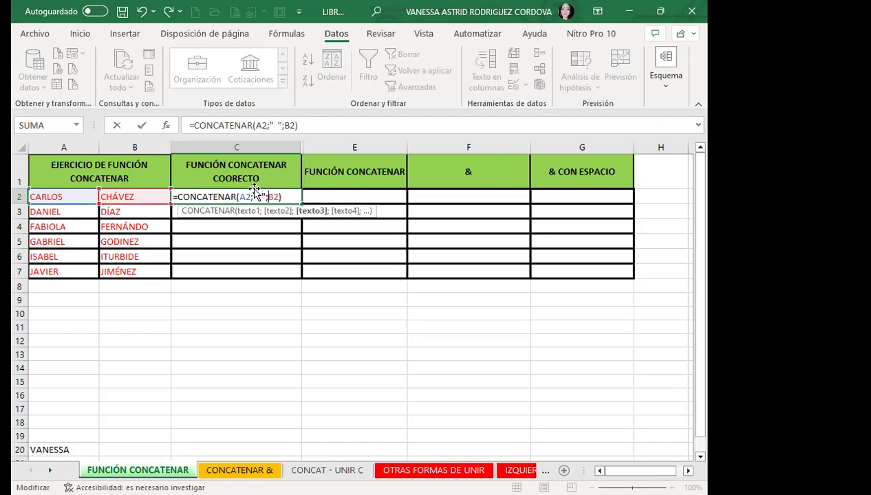
key("Return")
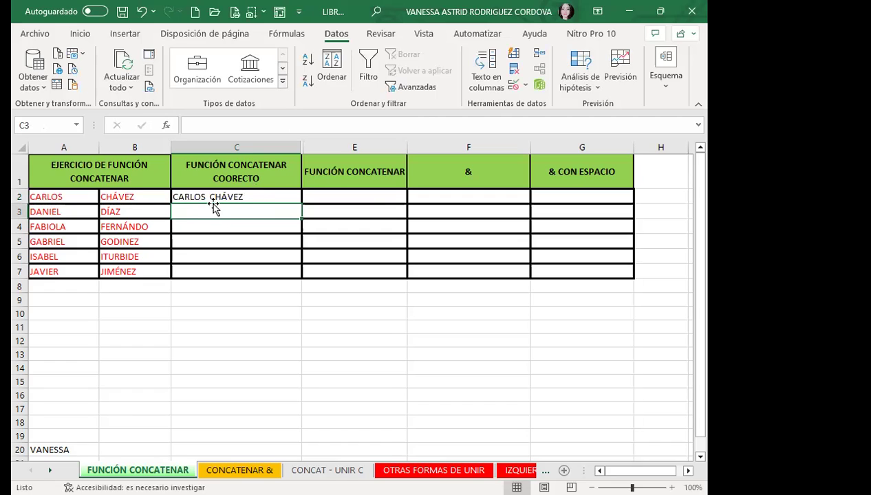
left_click(269, 198)
left_click(305, 206)
left_click(296, 200)
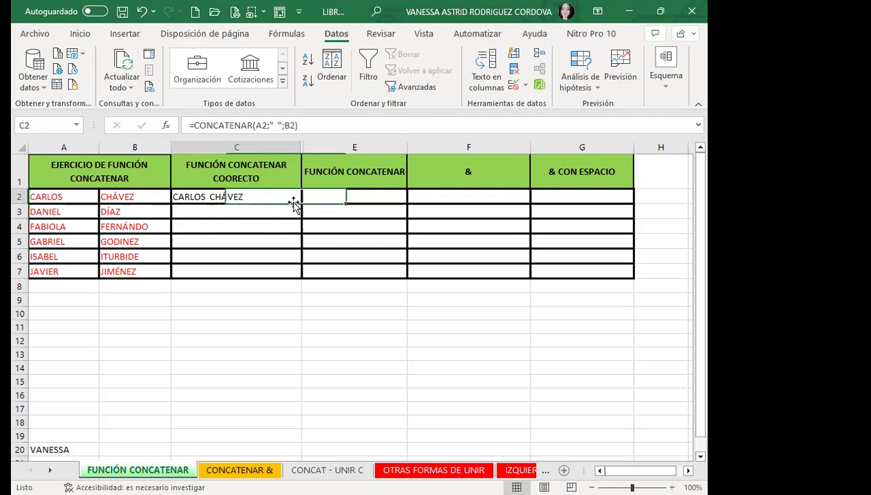
double_click(301, 201)
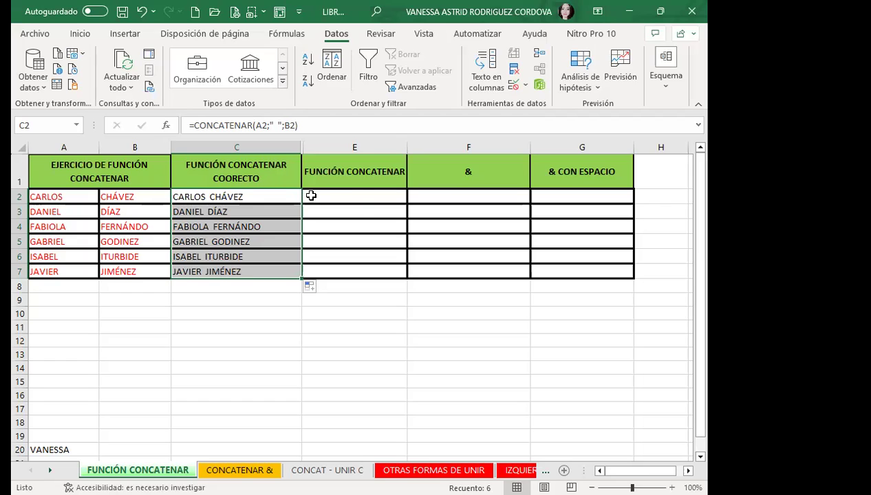
left_click(326, 196)
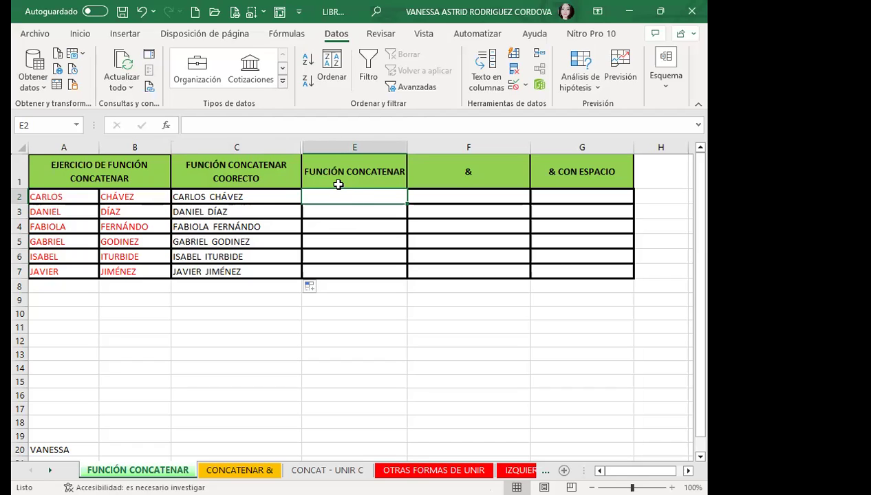
left_click(196, 197)
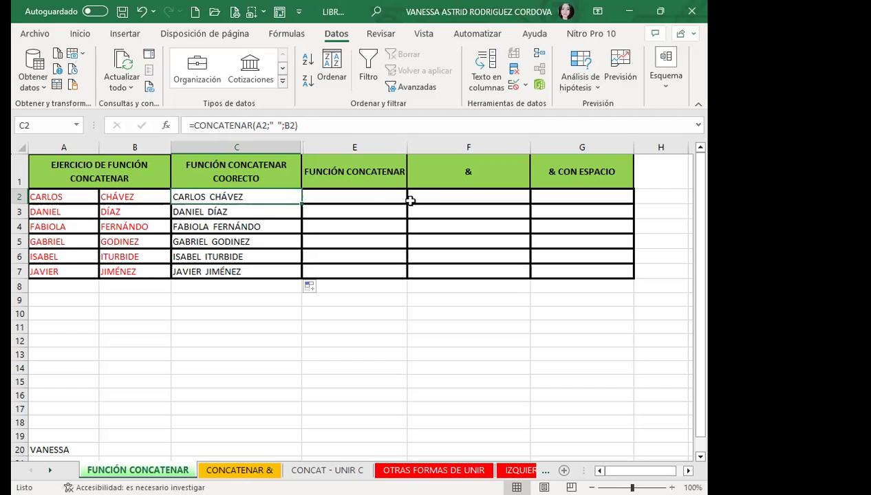
left_click(427, 196)
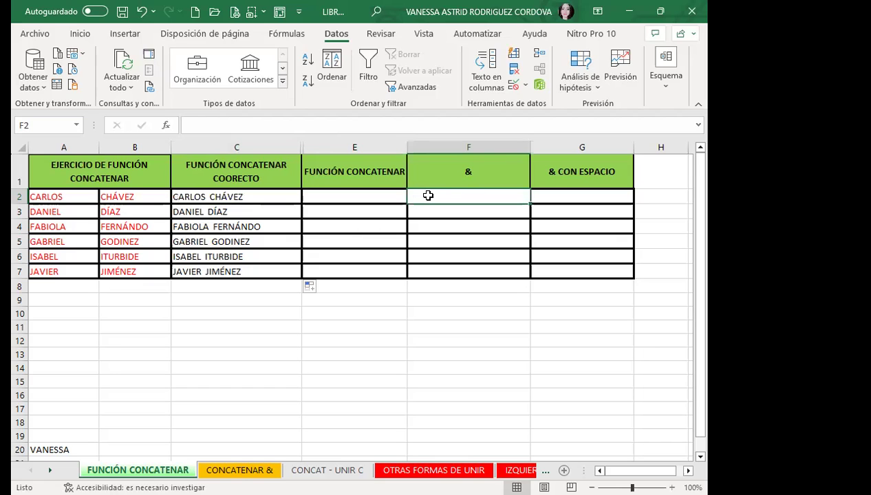
type("=")
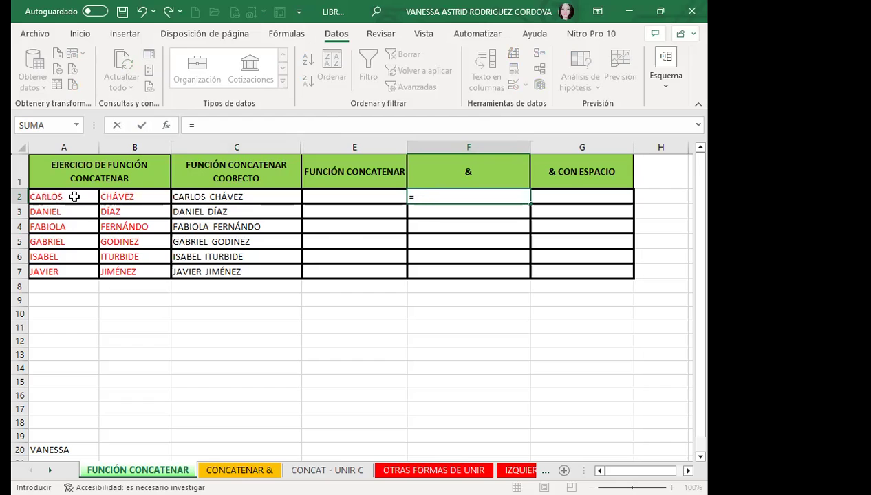
left_click(75, 197)
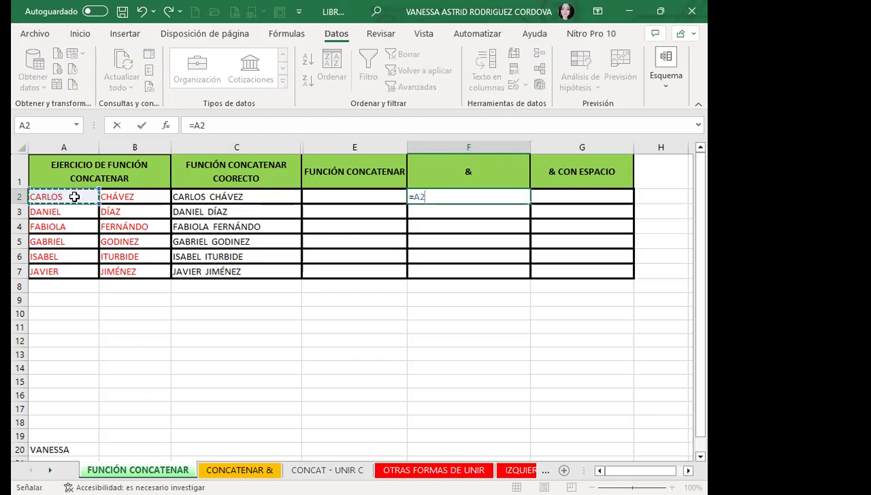
type("/")
key("BackSpace")
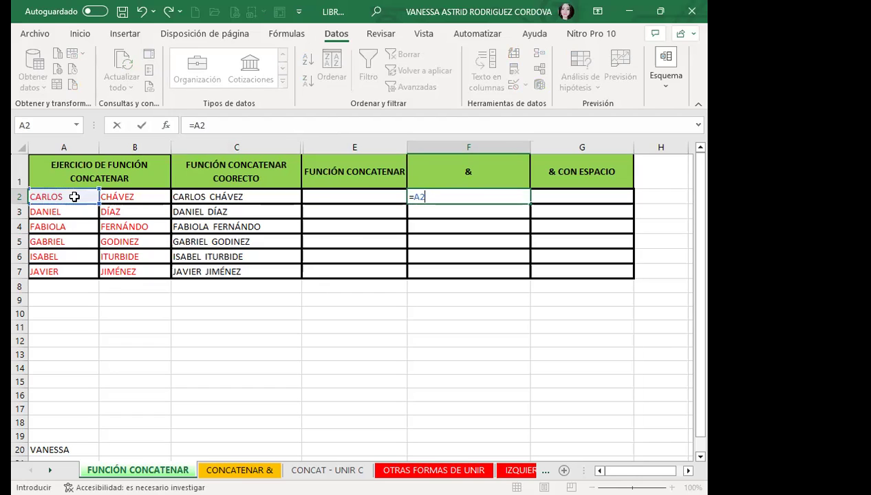
type("&")
left_click(129, 194)
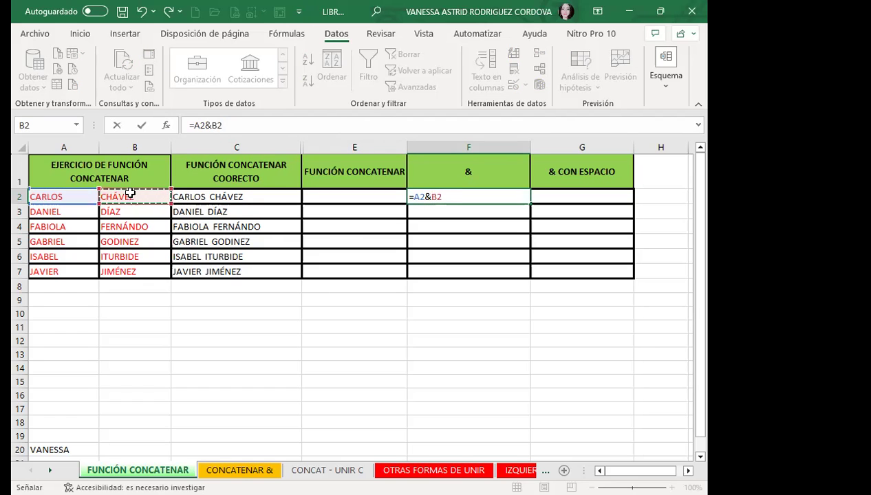
key("Return")
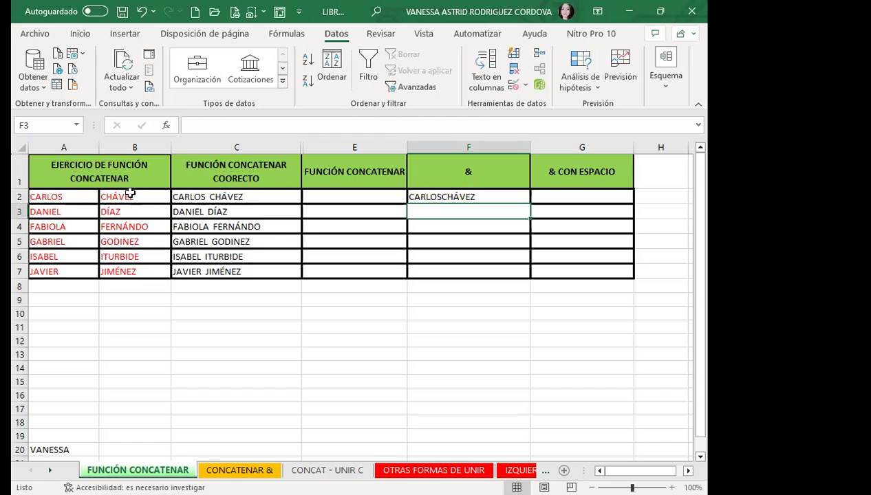
left_click(435, 195)
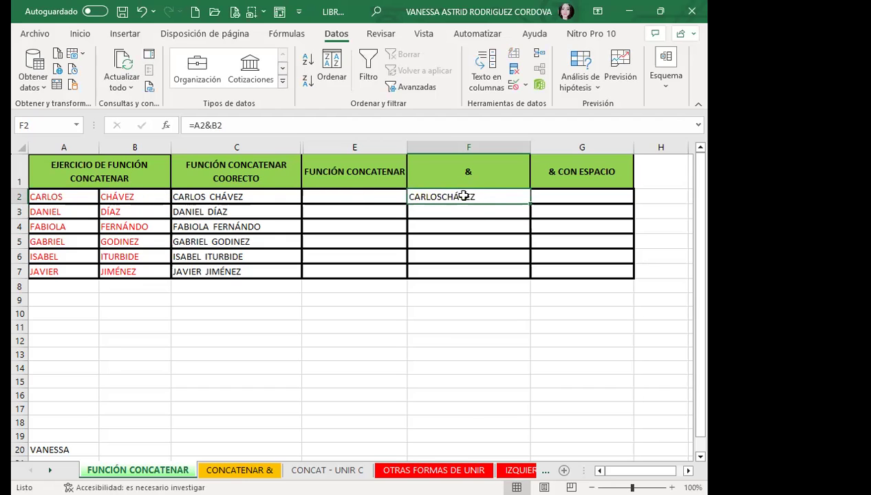
Step: Revert C2 to =CONCATENAR(A2;B2) without a space and fill it down to C7
left_click(233, 196)
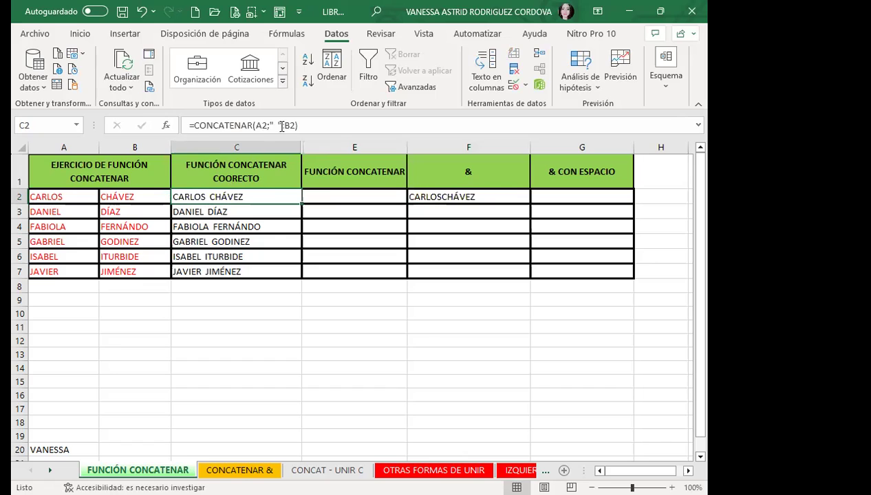
left_click_drag(301, 204, 304, 196)
left_click(281, 125)
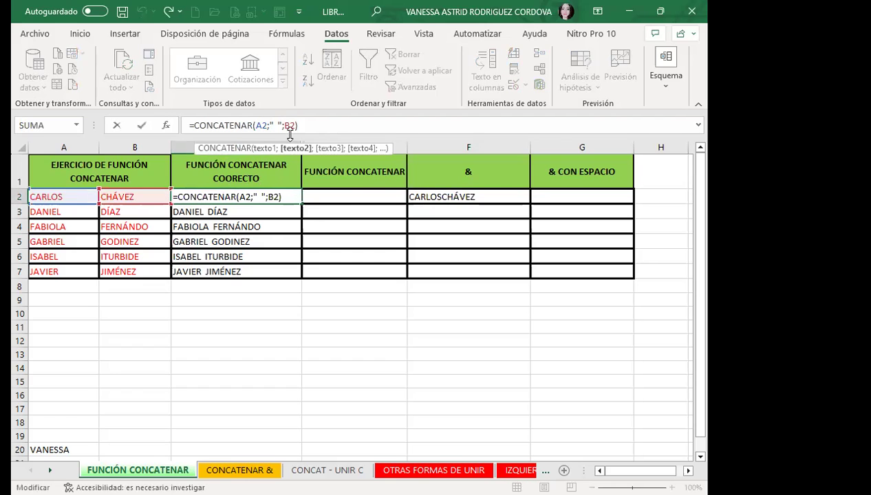
key("BackSpace")
key("BackSpace")
type(";")
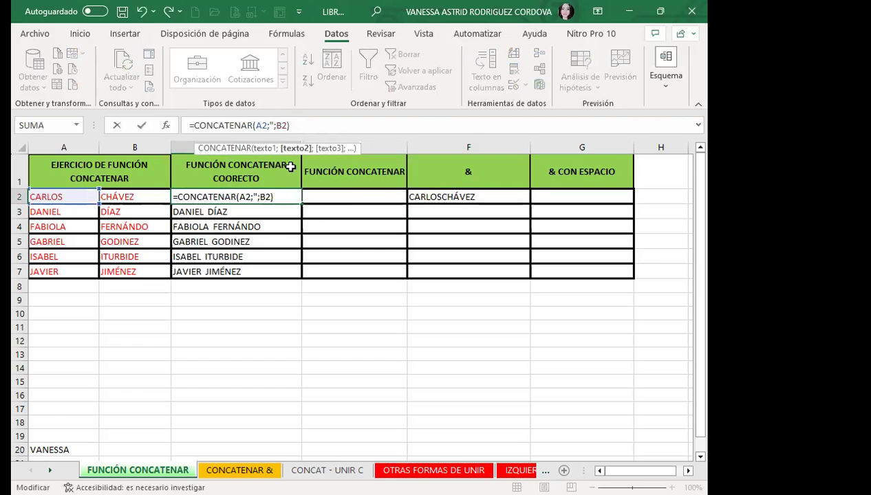
key("BackSpace")
key("BackSpace")
key("ctrl+Return")
left_click_drag(301, 205, 297, 273)
Step: Enter =CONCATENAR(A2;" ";B2) in E2 under FUNCIÓN CONCATENAR
left_click(321, 197)
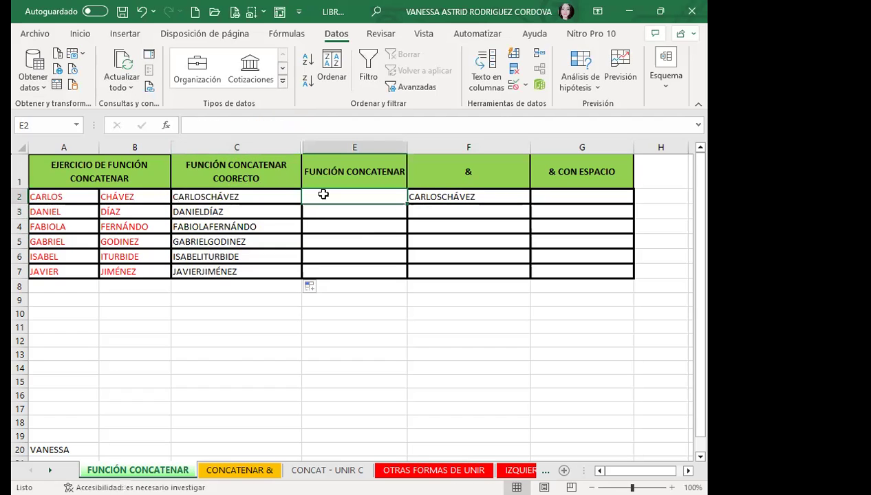
type("=")
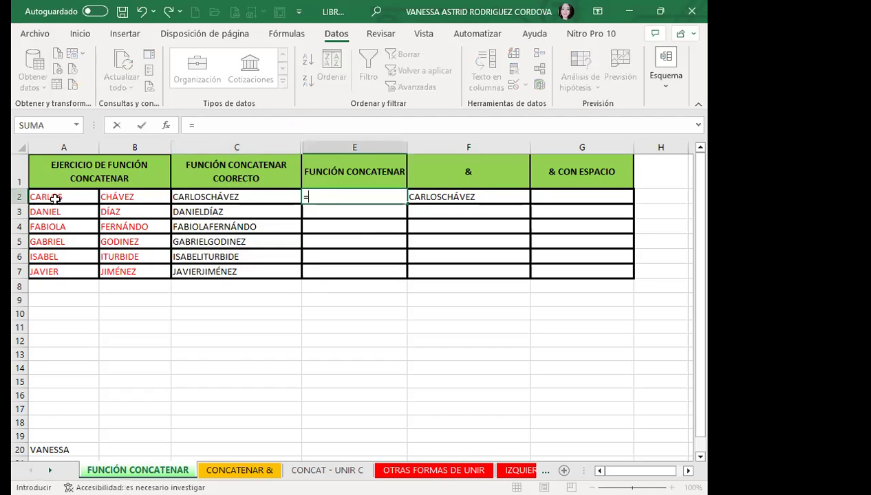
left_click(55, 199)
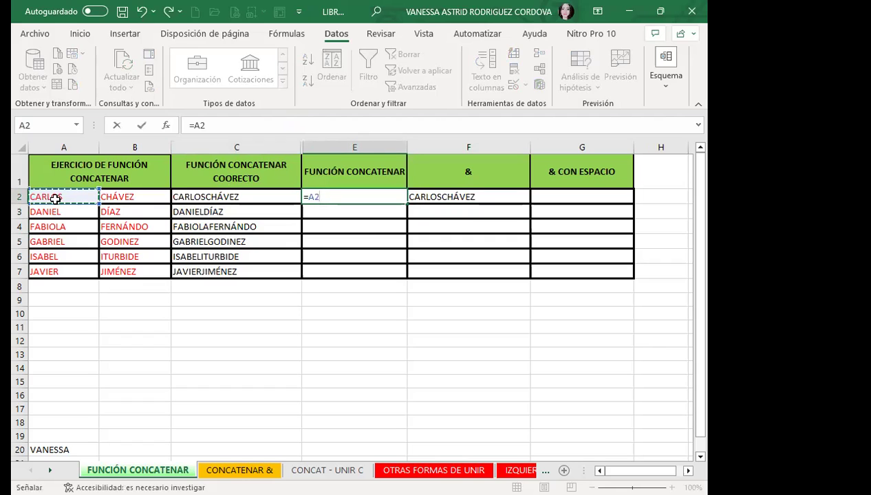
key("BackSpace")
key("BackSpace")
type("CON")
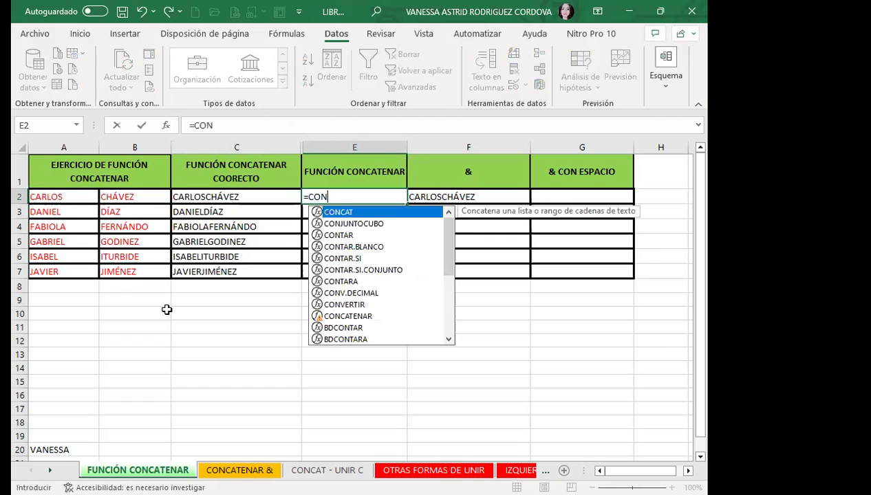
left_click(337, 316)
key("Tab")
left_click(71, 194)
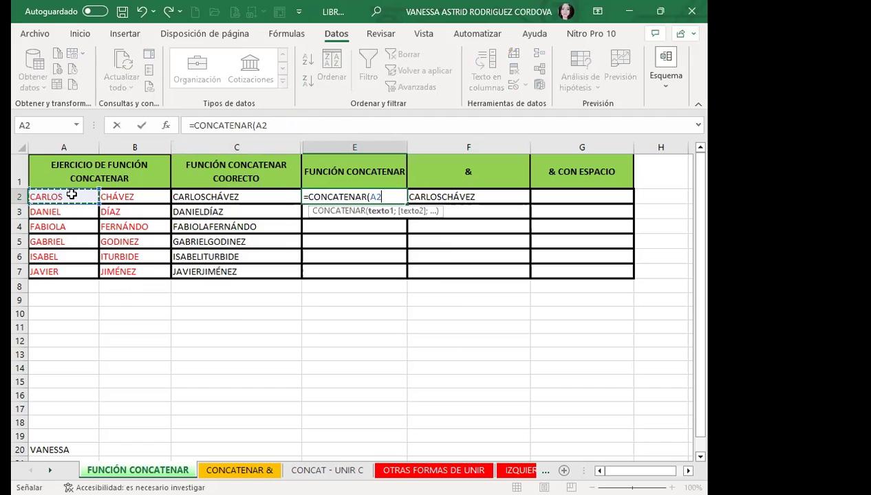
type(";\" \";")
left_click(126, 197)
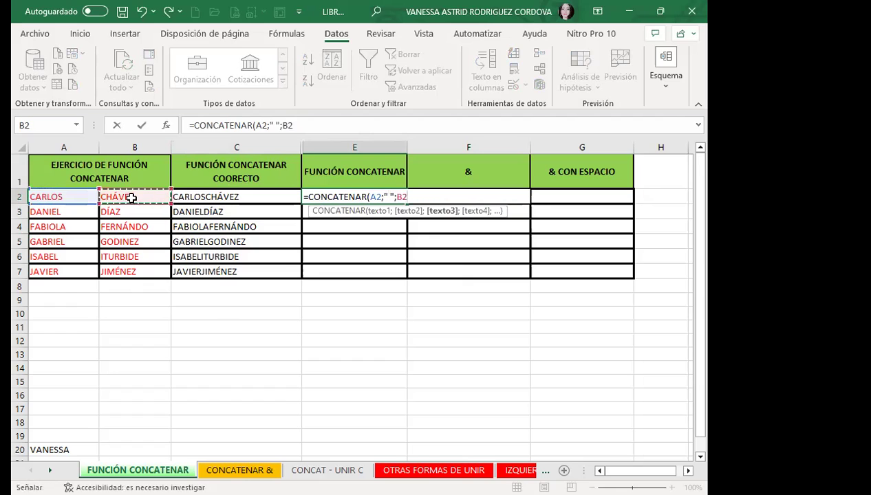
key("Return")
left_click(333, 195)
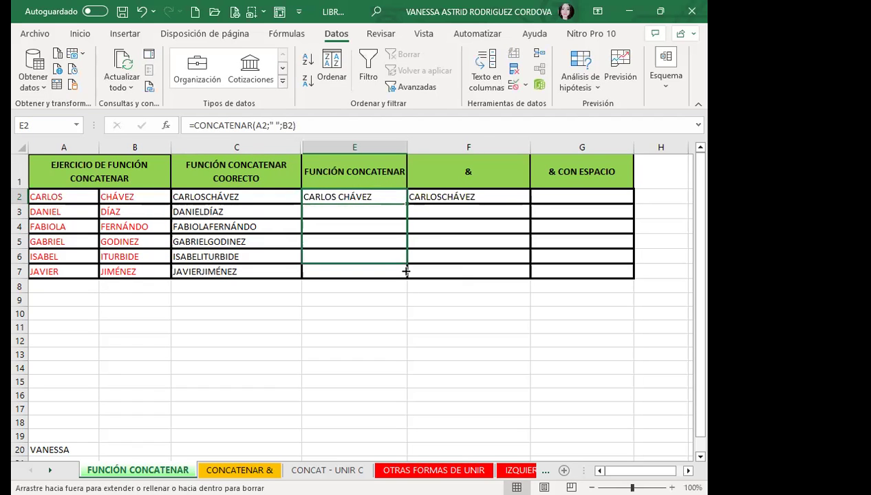
left_click_drag(407, 203, 400, 275)
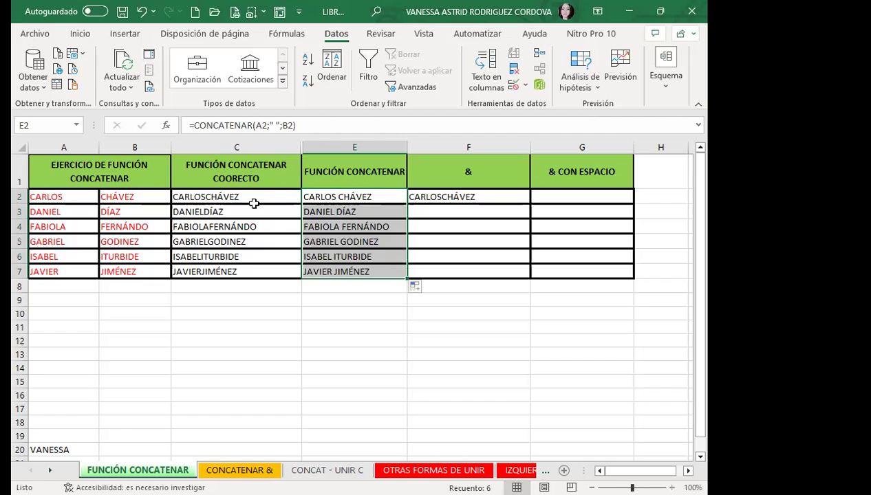
left_click(233, 199)
Step: Compare the C2 and F2 formulas, then copy =A2&B2 down through F7
left_click(448, 198)
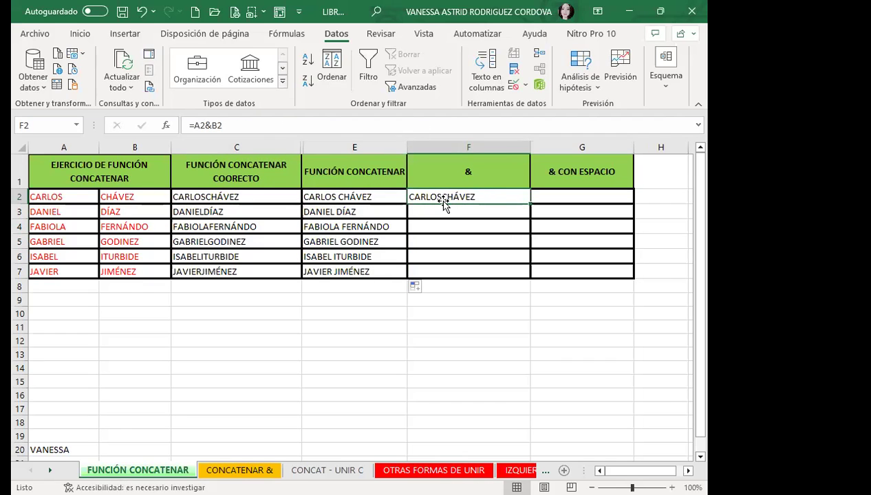
left_click(265, 194)
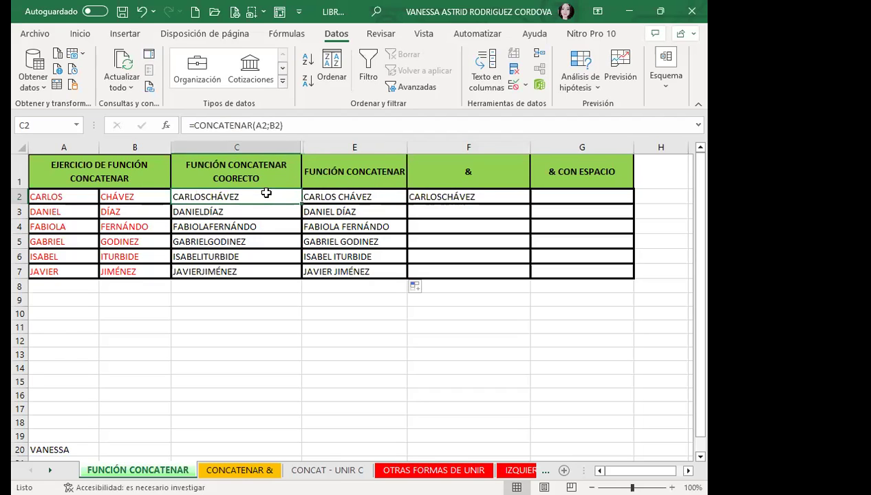
left_click(440, 196)
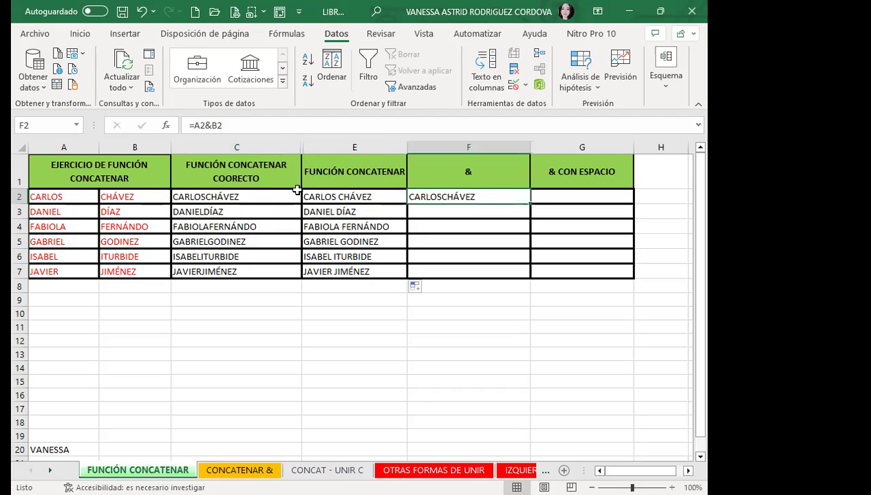
left_click(260, 194)
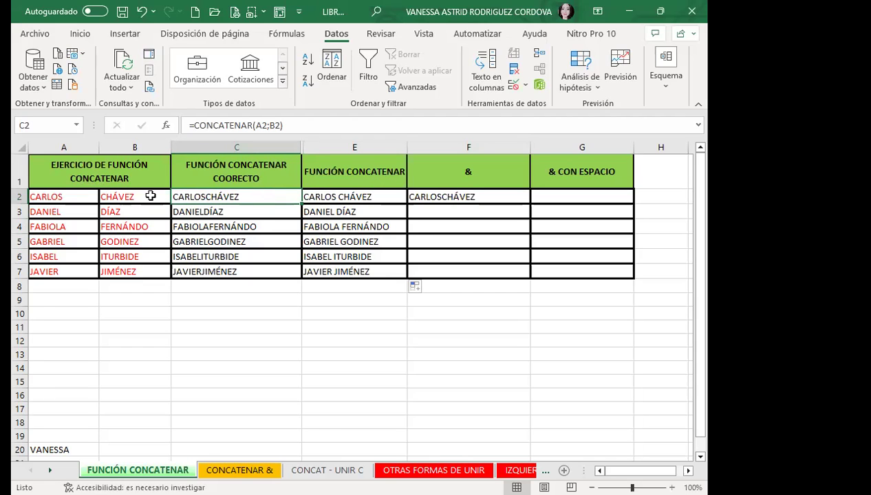
left_click(421, 195)
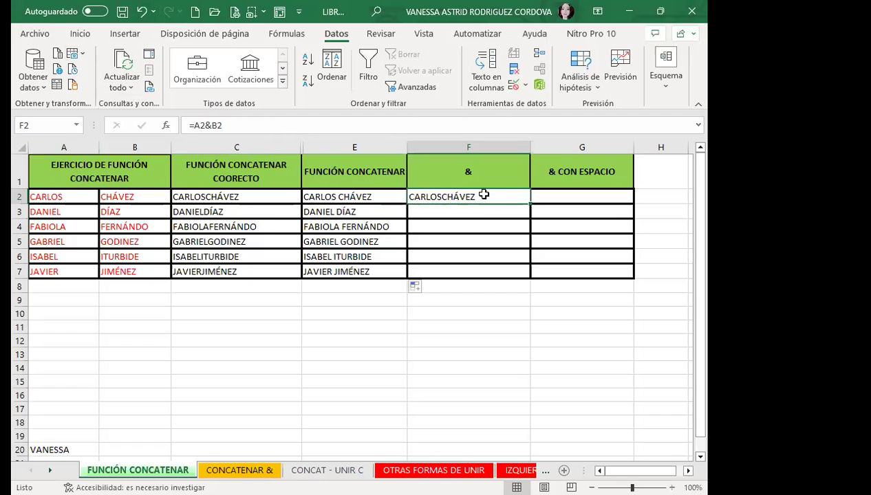
double_click(531, 204)
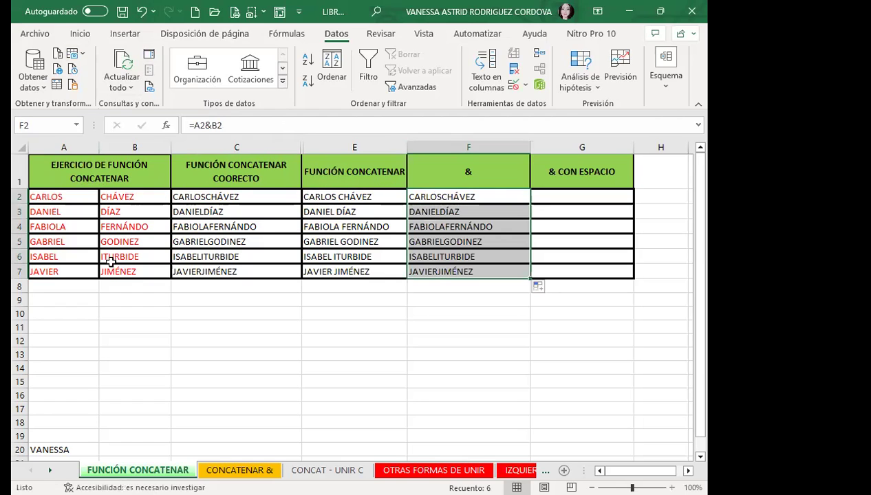
left_click(229, 196)
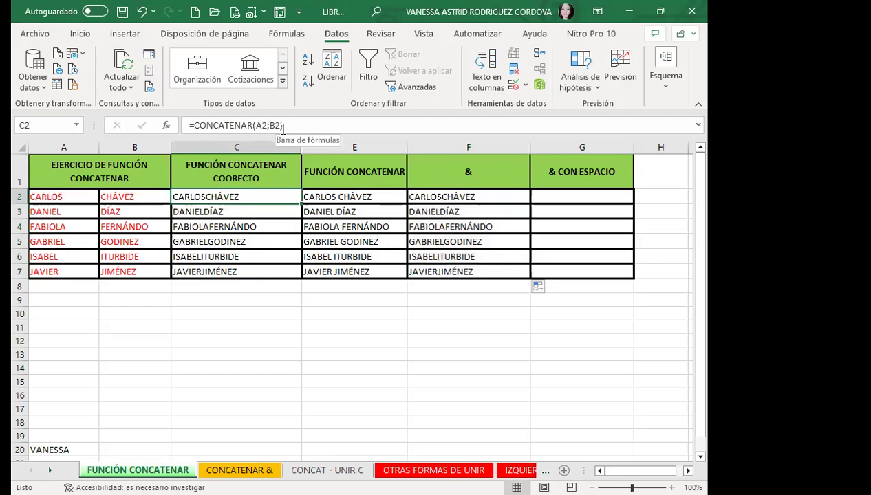
left_click(435, 195)
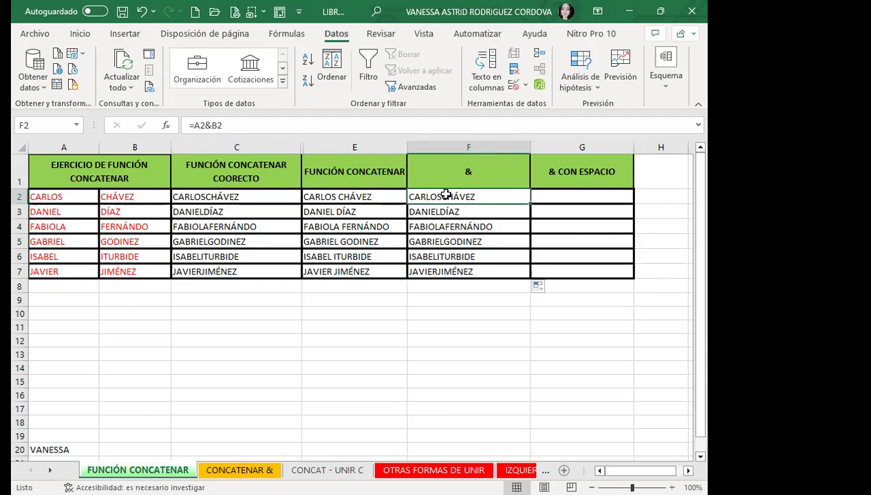
left_click(342, 196)
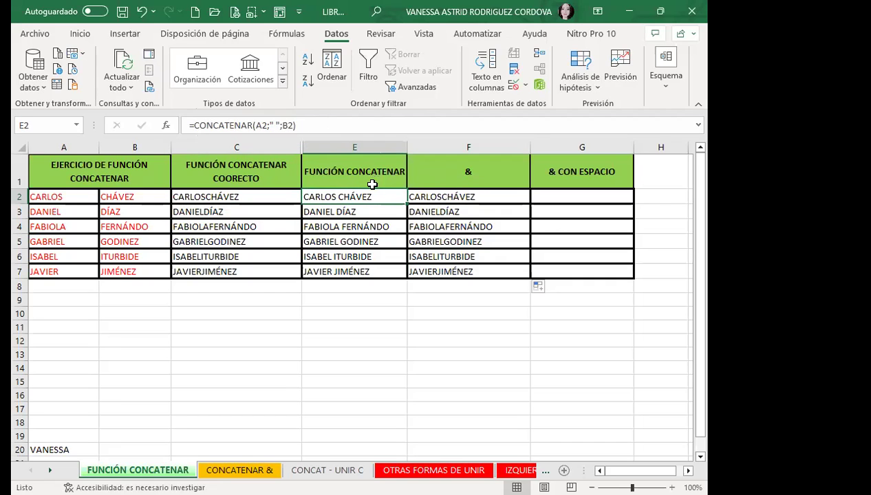
left_click(350, 209)
left_click(347, 195)
left_click(555, 196)
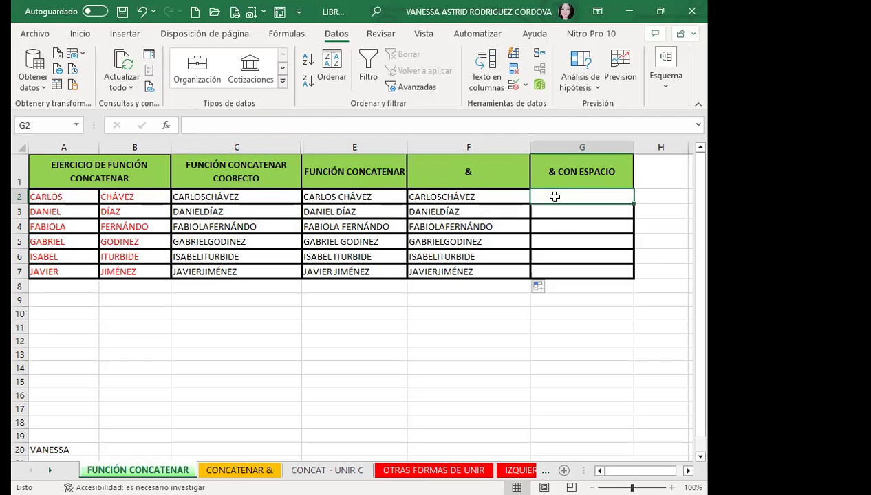
Step: Build =A2&" "&B2 in G2 under & CON ESPACIO, joining the names with a space
type("=")
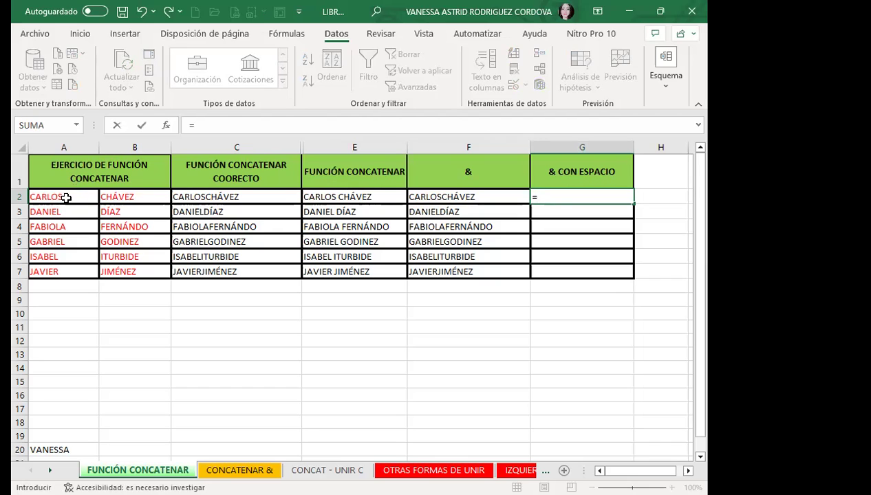
left_click(66, 197)
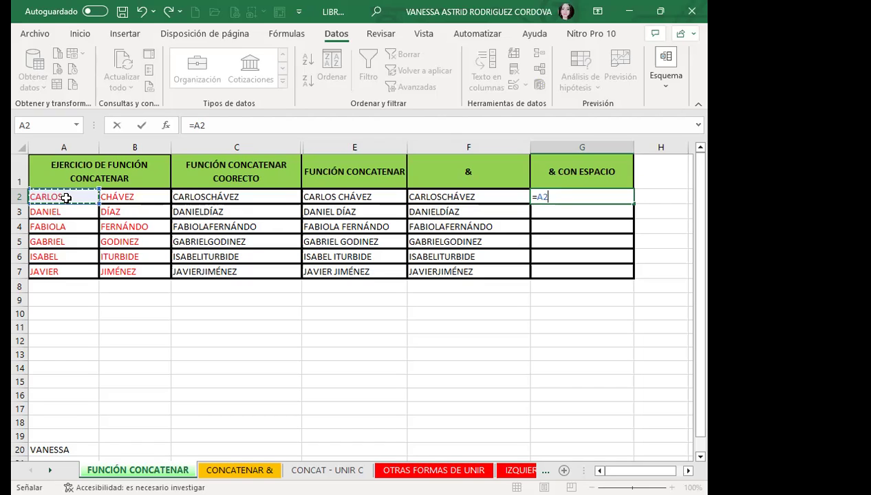
type("&")
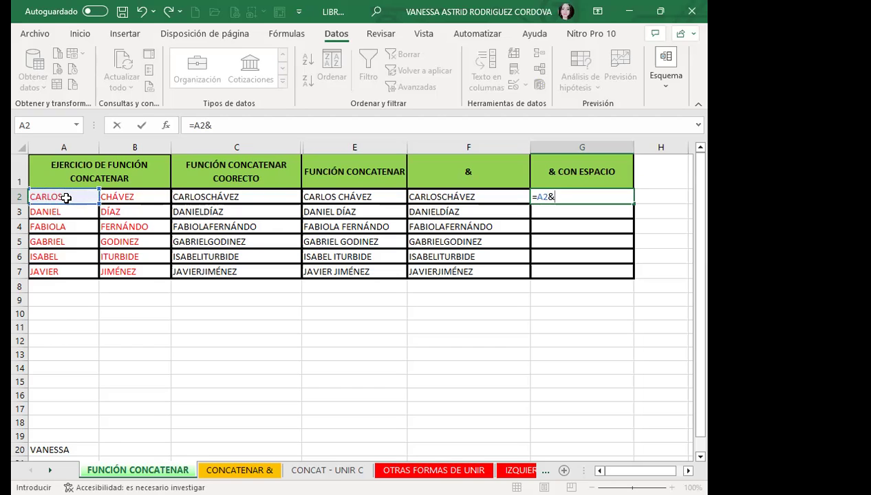
type("#")
key("BackSpace")
type("\"")
left_click(137, 199)
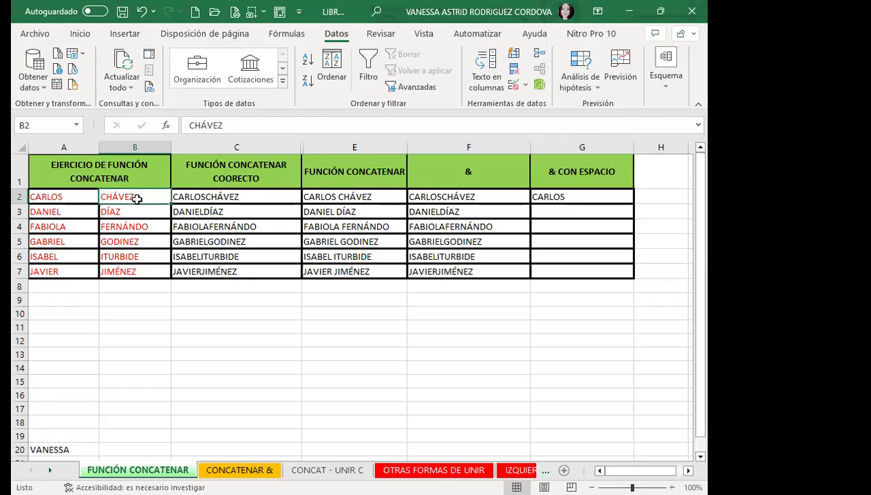
left_click(581, 196)
double_click(584, 196)
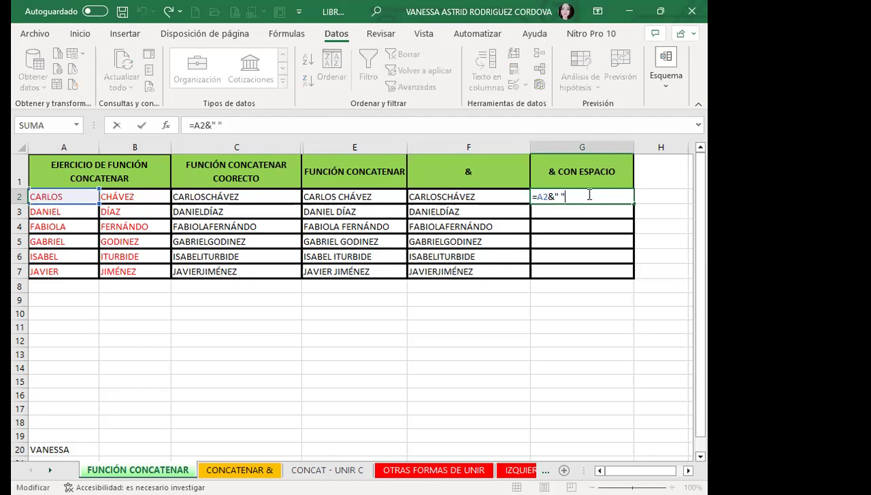
type("&")
left_click(141, 197)
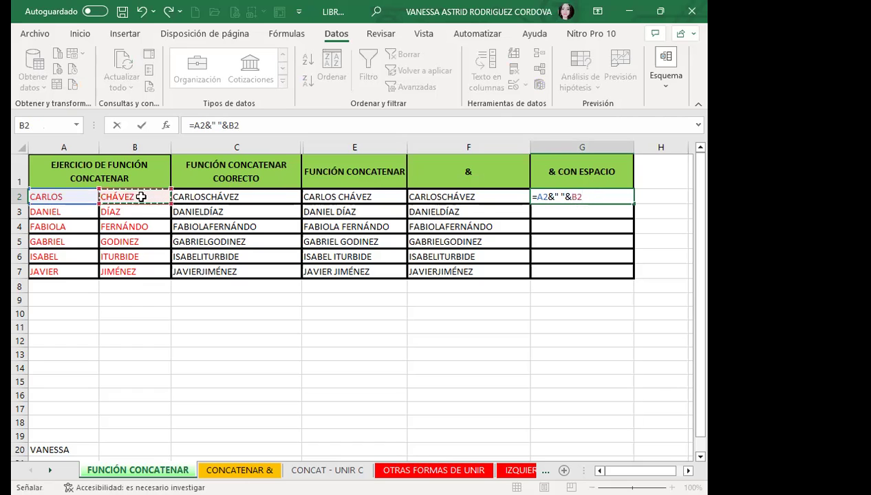
key("Return")
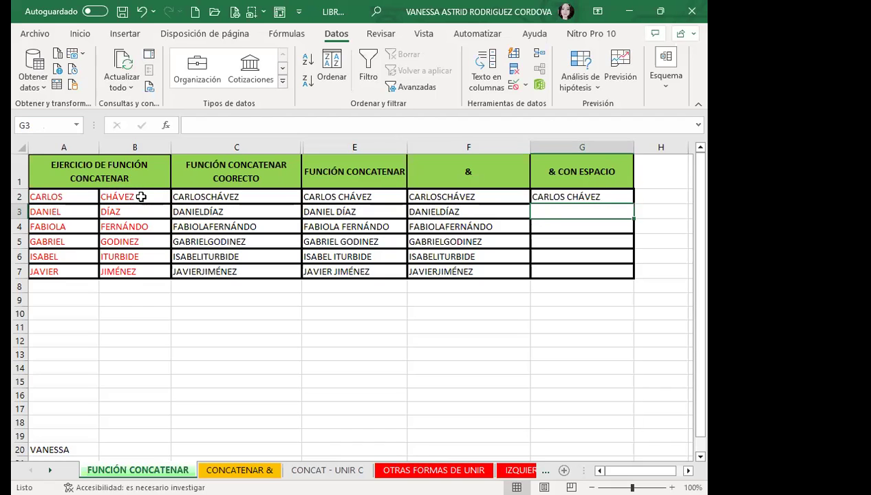
Step: Copy G2's =A2&" "&B2 formula down to G7, then compare it with E2's CONCATENAR
left_click(536, 194)
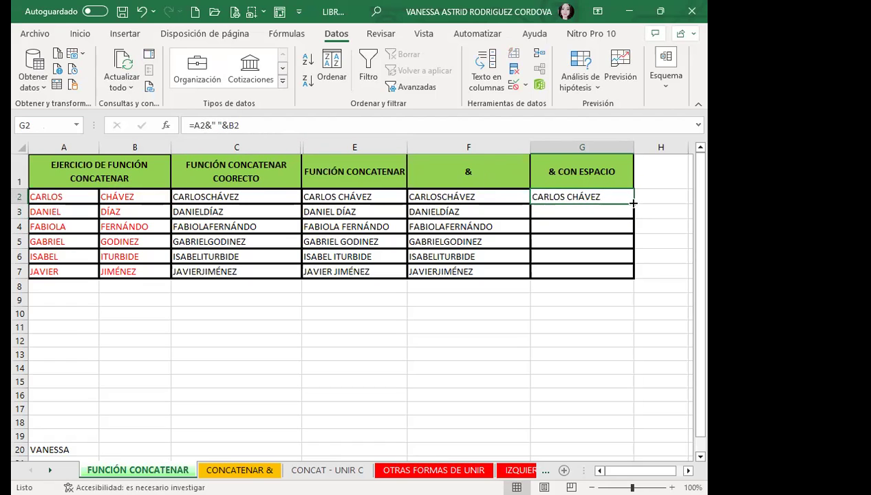
left_click_drag(633, 204, 622, 275)
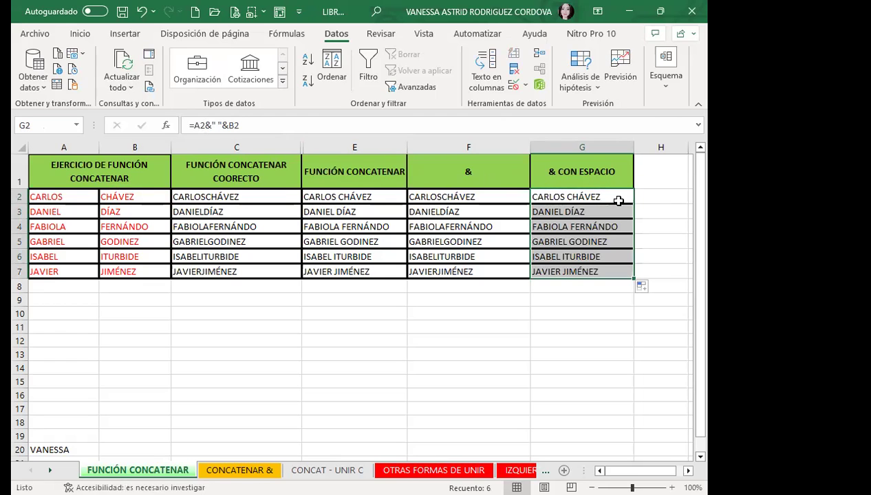
left_click(357, 196)
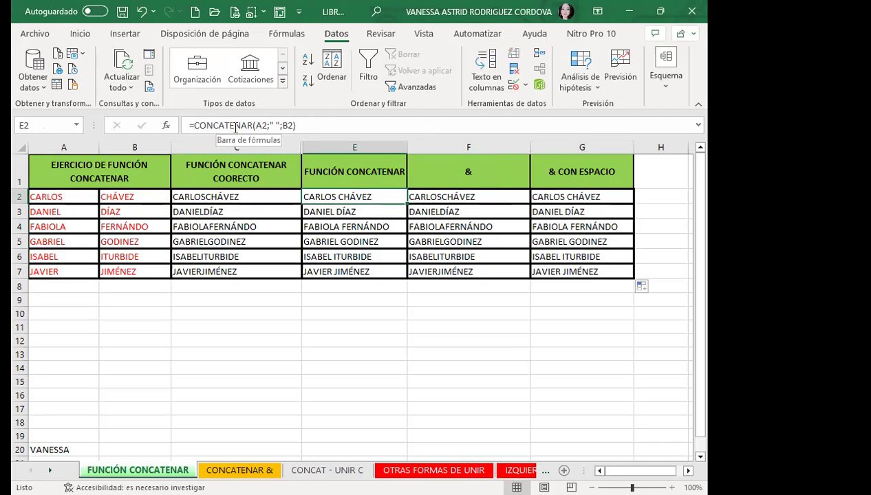
left_click(569, 196)
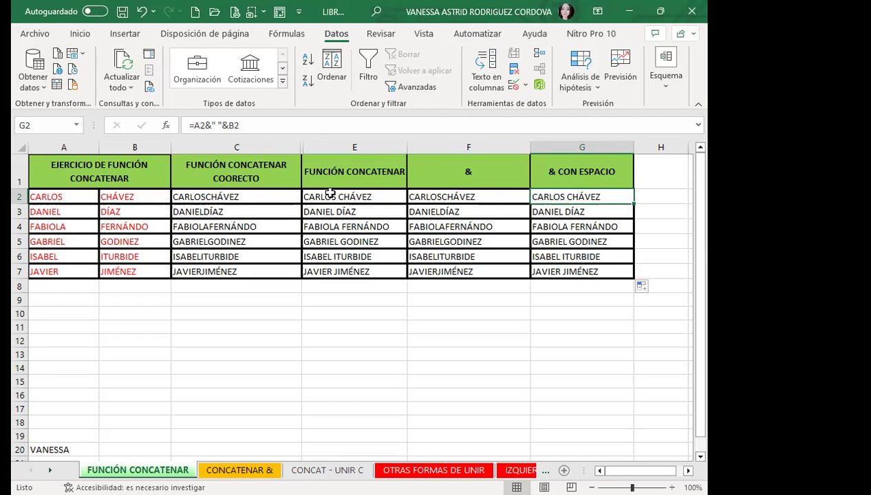
Step: Compare the E2 and C2 formulas, then move to the CONCATENAR & sheet
left_click(330, 195)
left_click(278, 196)
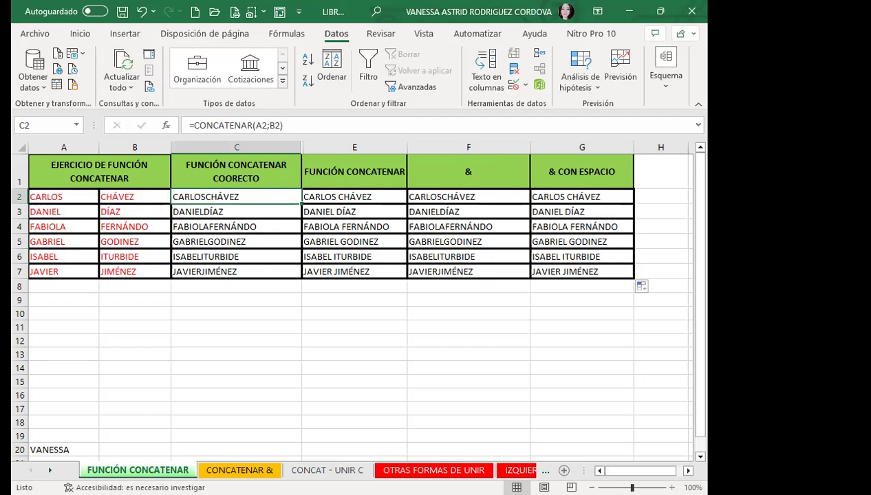
left_click(227, 471)
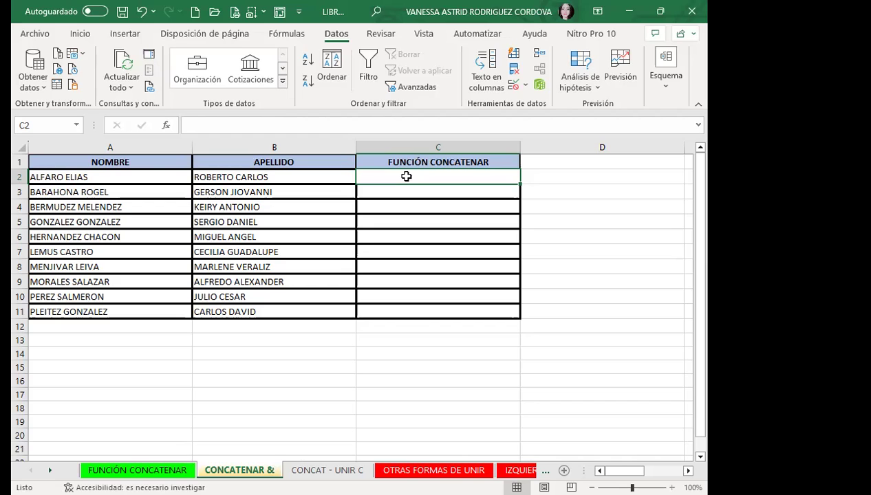
Step: Cut and paste the headers so APELLIDO sits in A1 and NOMBRE in B1
left_click(124, 163)
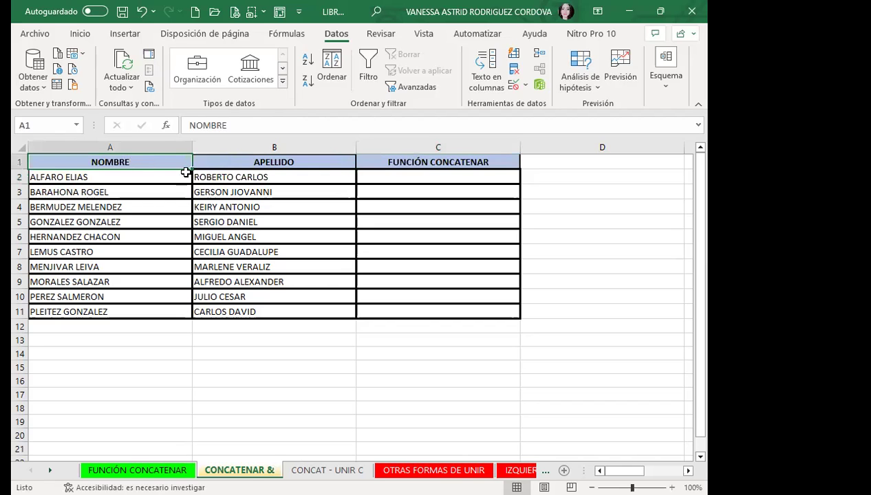
left_click(259, 165)
double_click(228, 125)
key("ctrl+c")
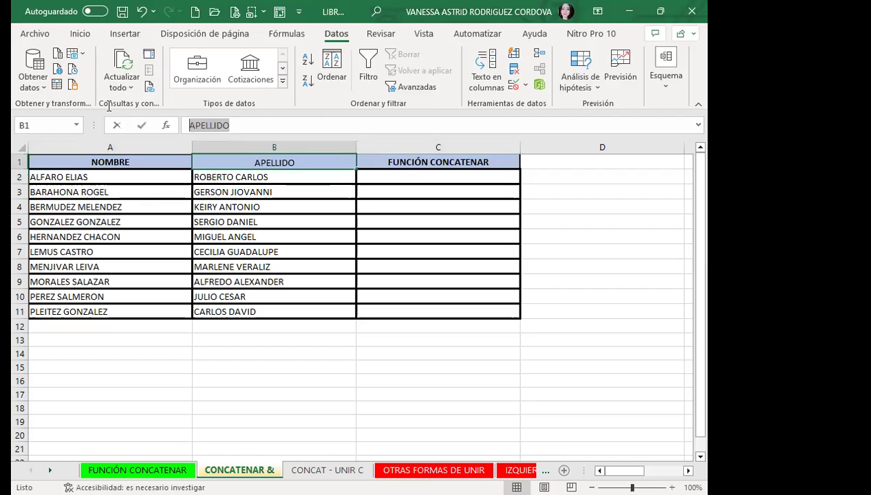
key("BackSpace")
double_click(143, 158)
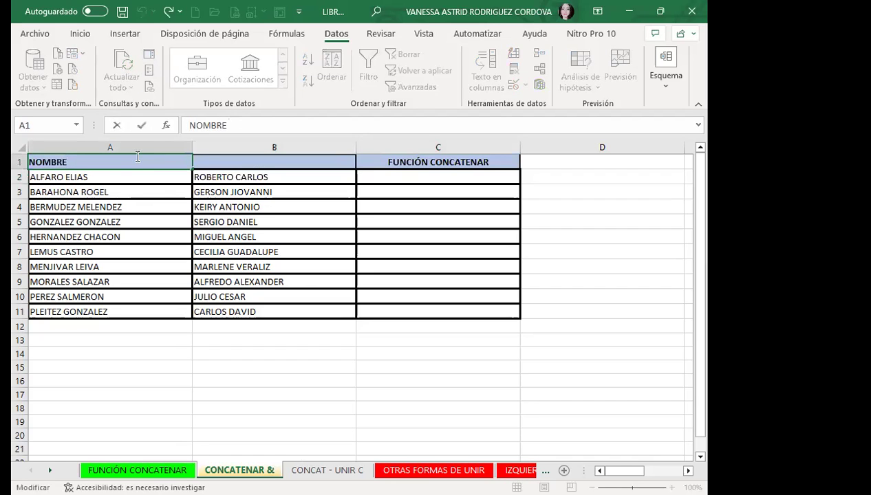
key("ctrl+v")
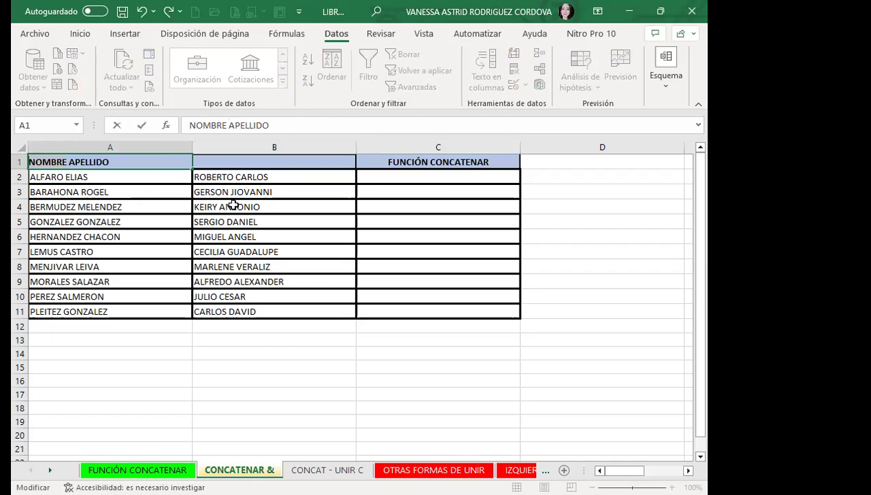
key("ctrl+x")
left_click(233, 161)
key("ctrl+v")
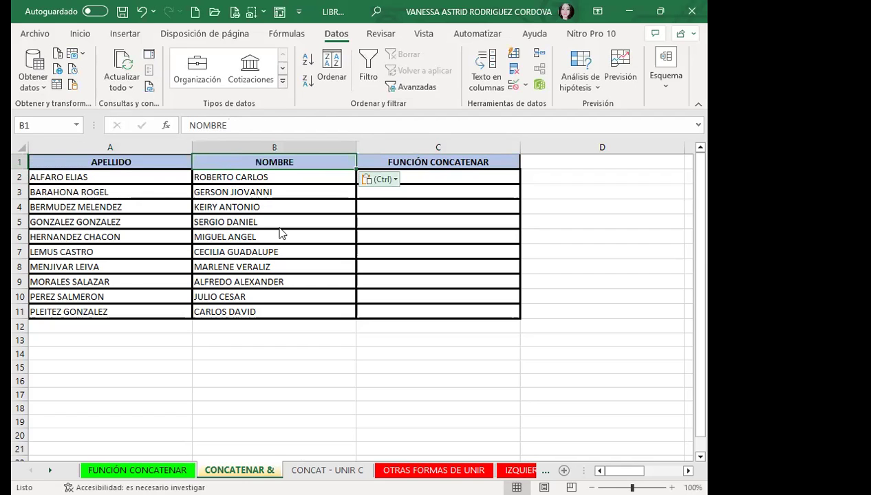
left_click(415, 177)
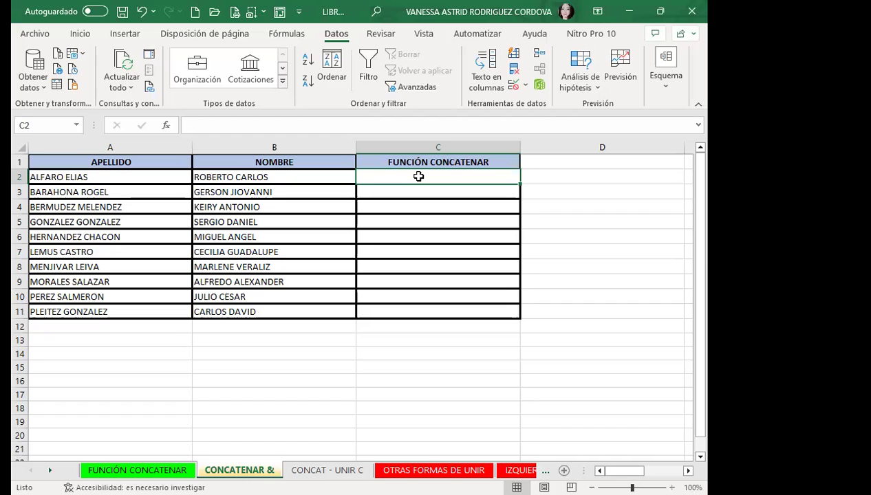
type("=")
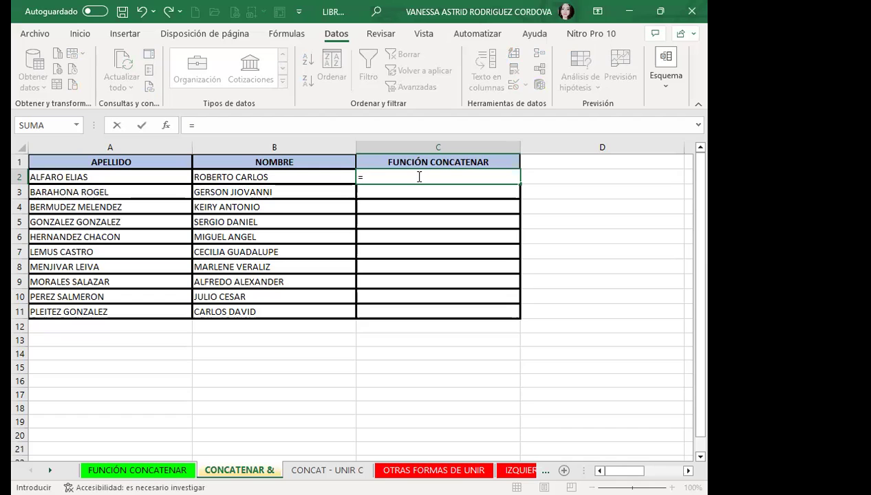
type("CON")
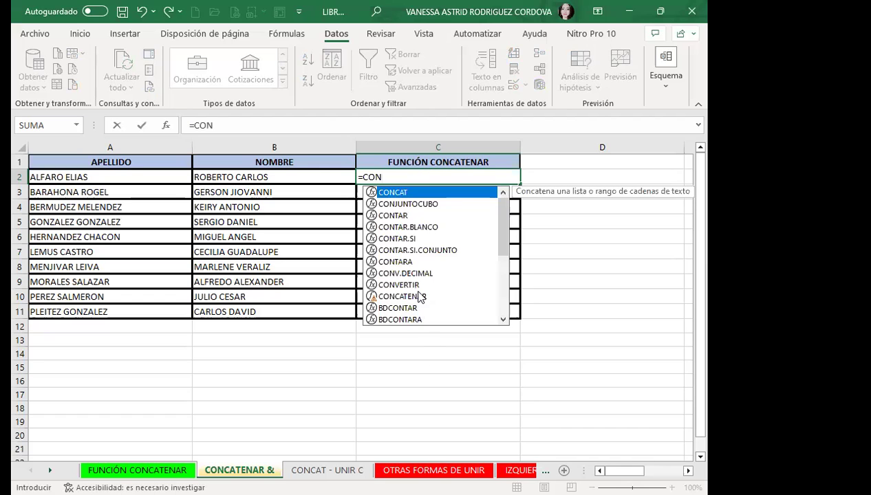
left_click(417, 297)
key("Tab")
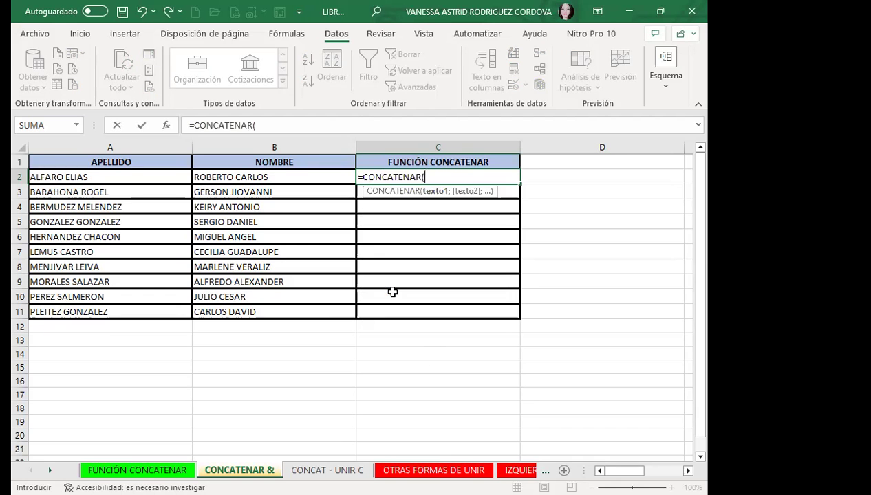
left_click(114, 177)
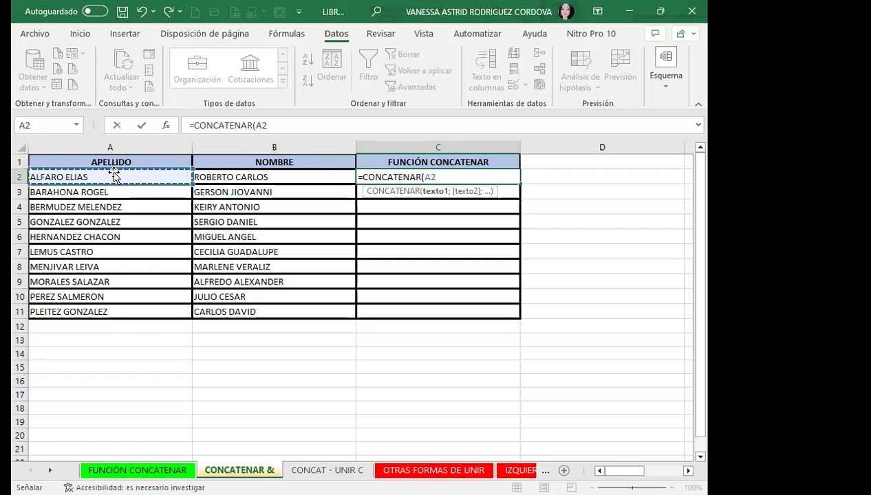
type(";")
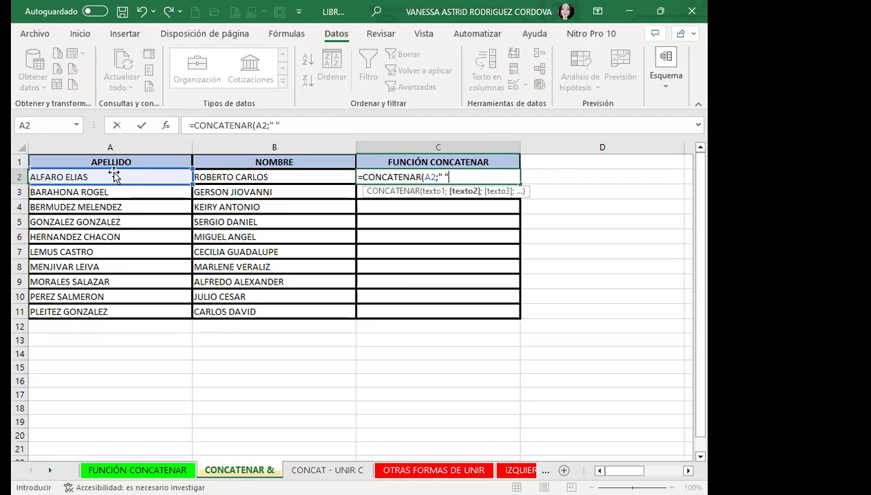
type(";")
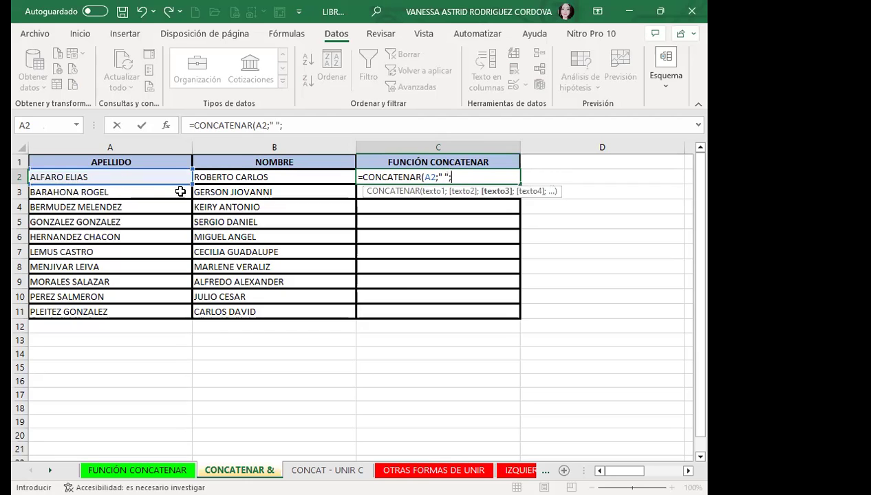
left_click(278, 178)
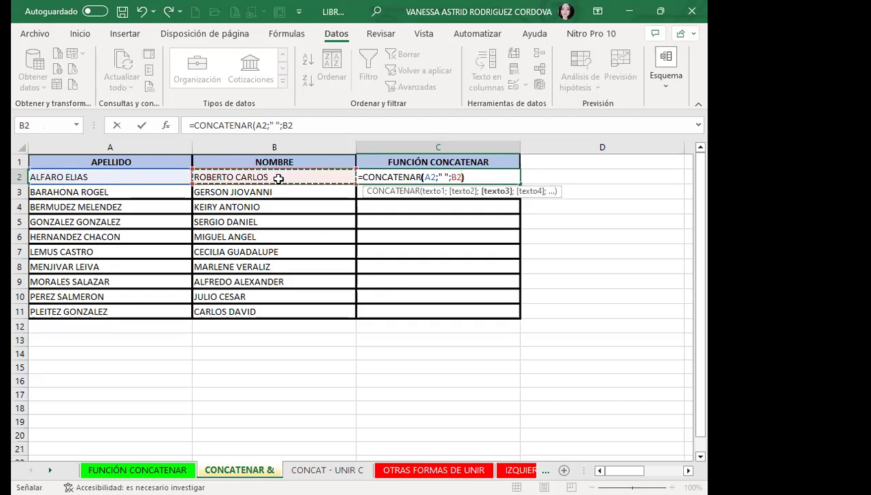
key("Return")
left_click(428, 179)
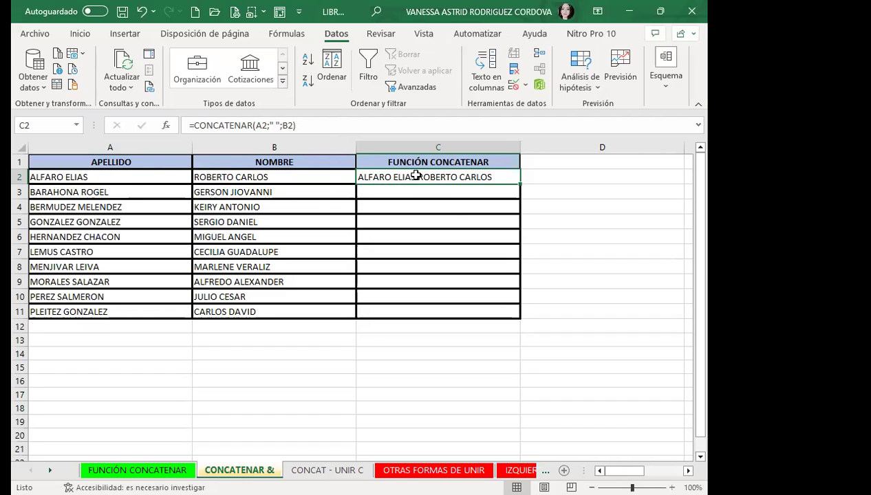
Step: Widen the C2 separator, copy the formula down to C11, and autofit column C
left_click(277, 128)
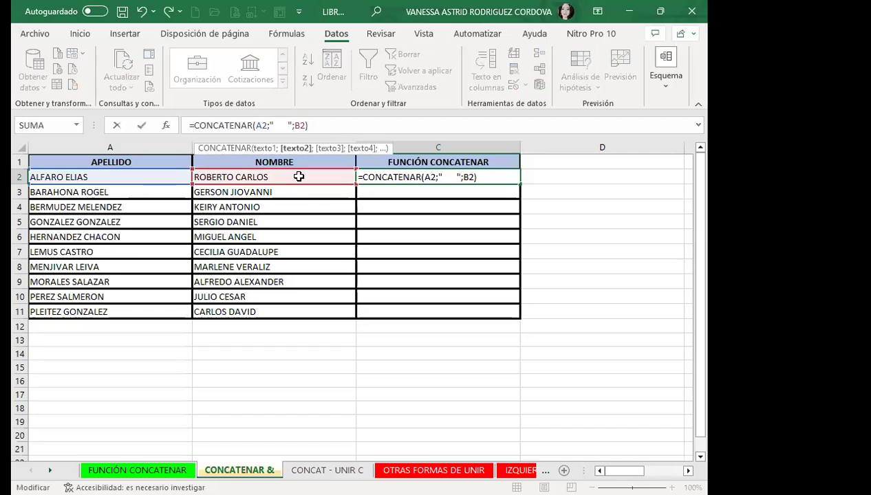
key("ctrl+Return")
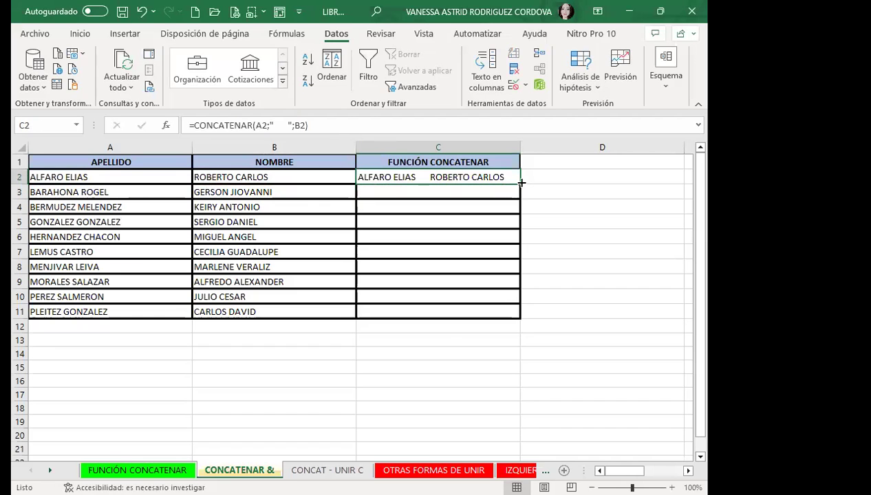
left_click_drag(514, 187, 508, 313)
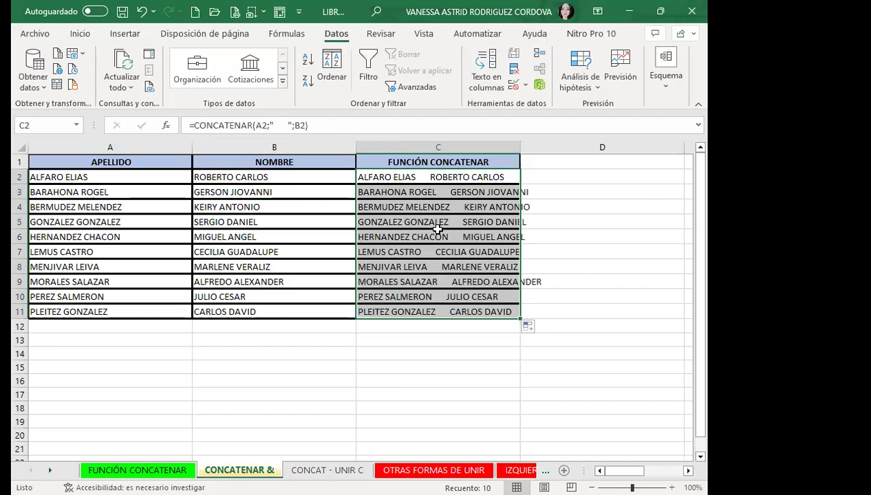
double_click(520, 147)
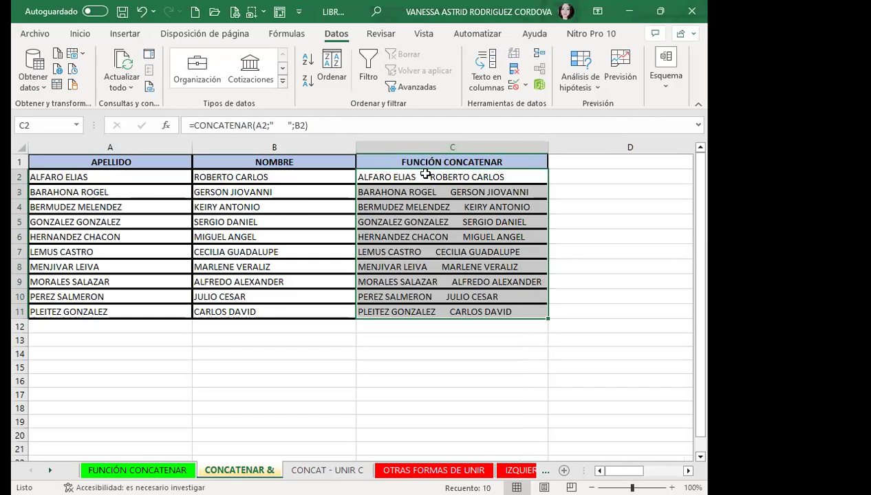
Step: Change the C2 separator to a single space and refill the formula down to C11
left_click(288, 126)
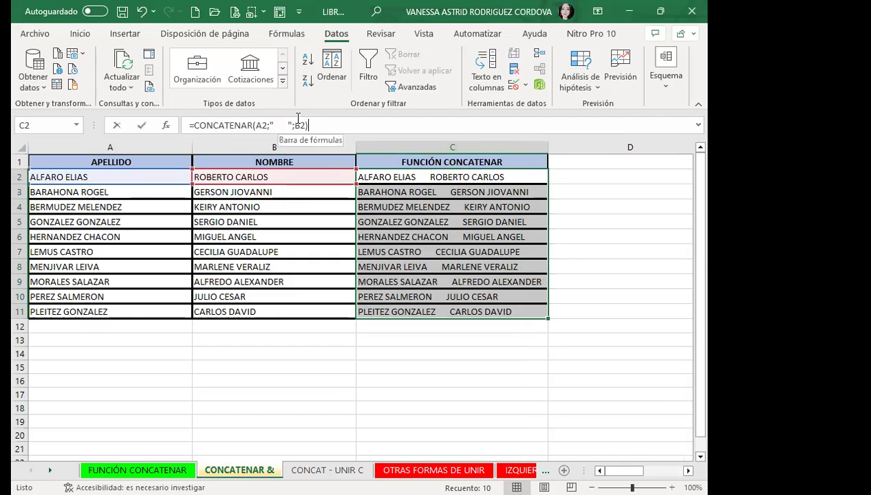
left_click(288, 125)
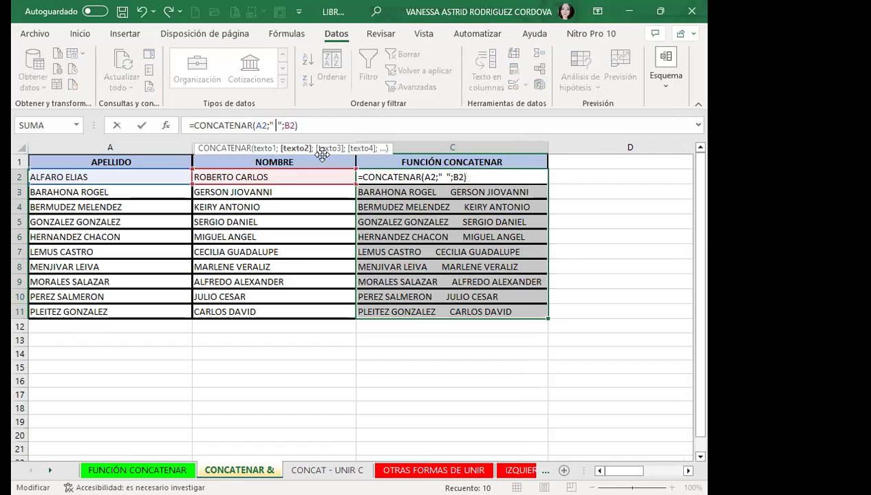
key("ctrl+Return")
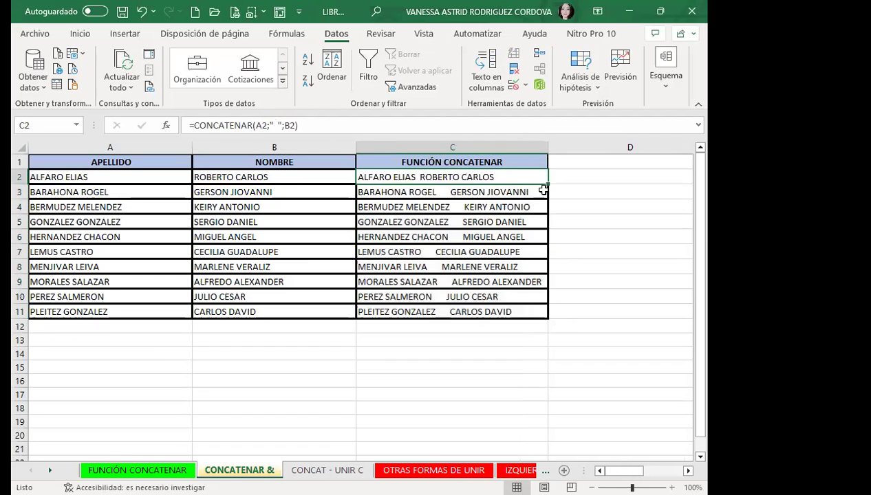
double_click(547, 185)
left_click(496, 234)
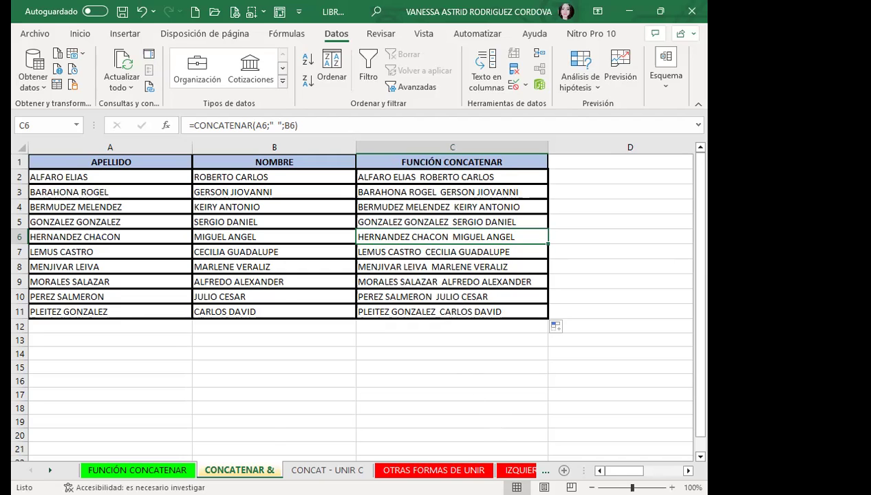
Step: Go to the CONCAT - UNIR C sheet and select cell E3
left_click(316, 470)
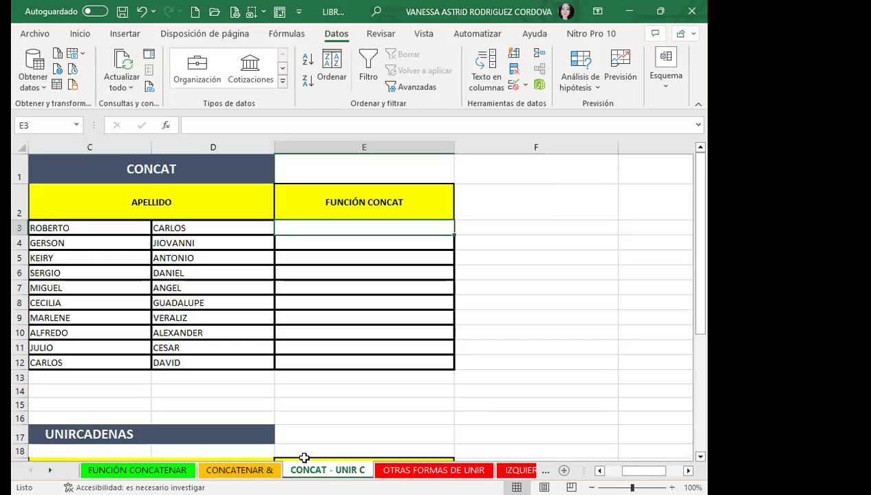
scroll(334, 338, "down", 1)
scroll(330, 310, "up", 1)
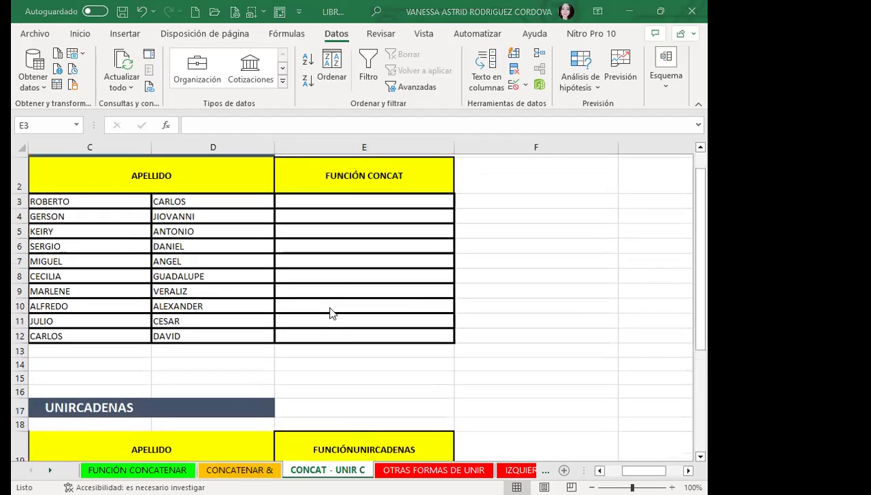
left_click(302, 228)
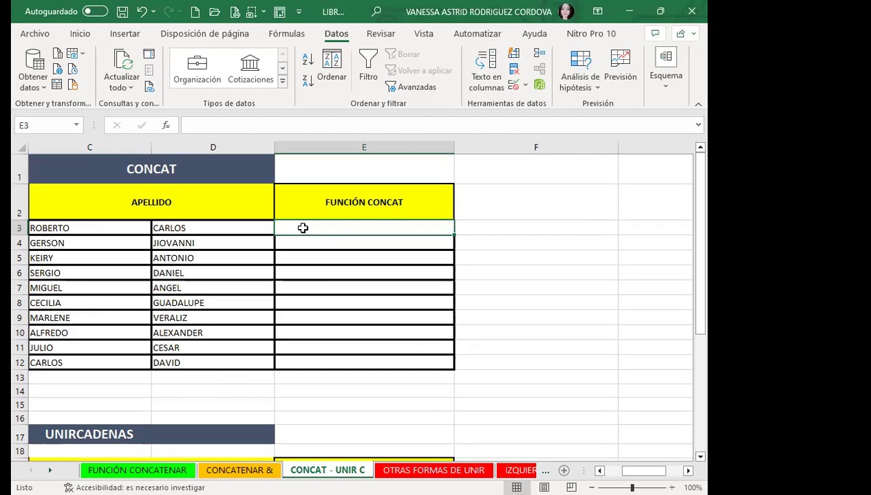
type("=")
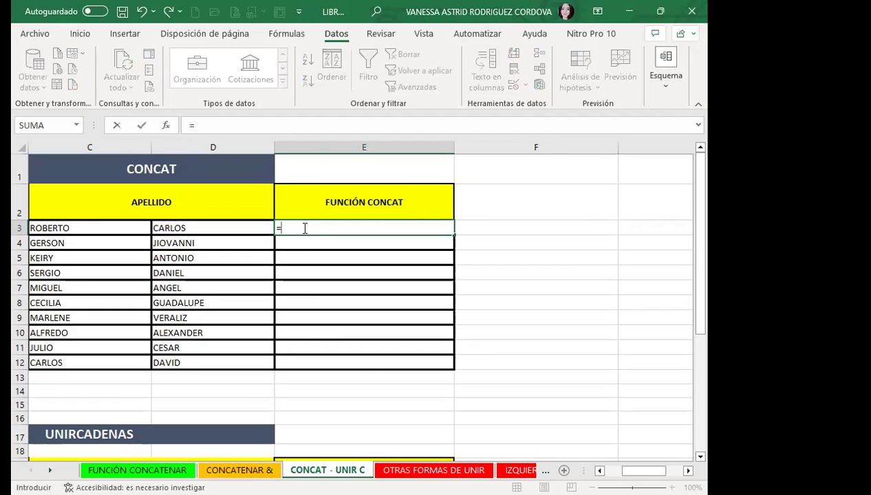
type("CON")
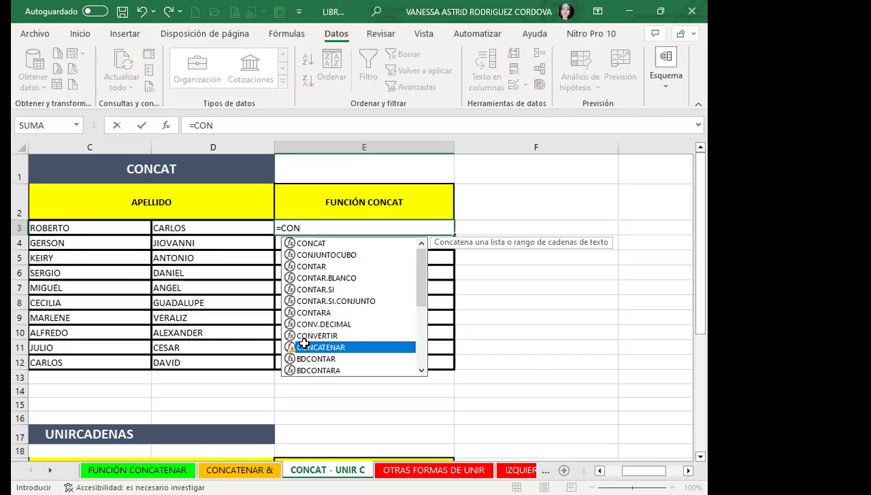
double_click(303, 347)
left_click_drag(99, 228, 190, 229)
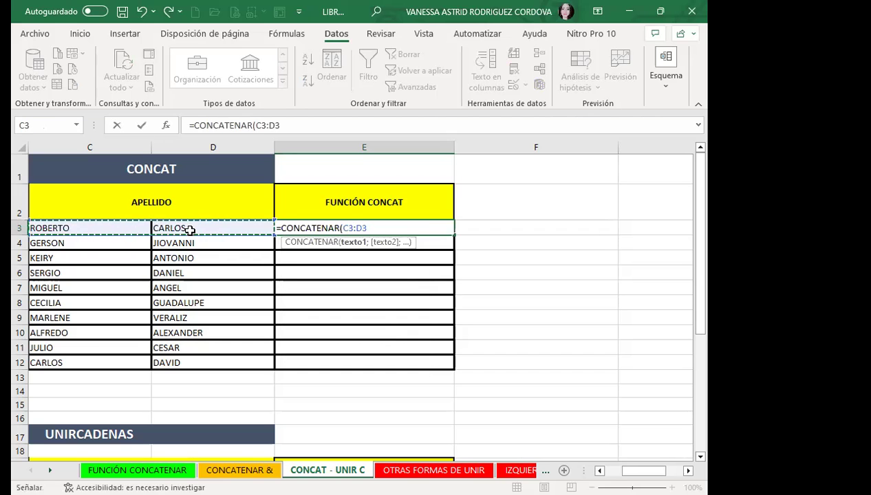
key("Return")
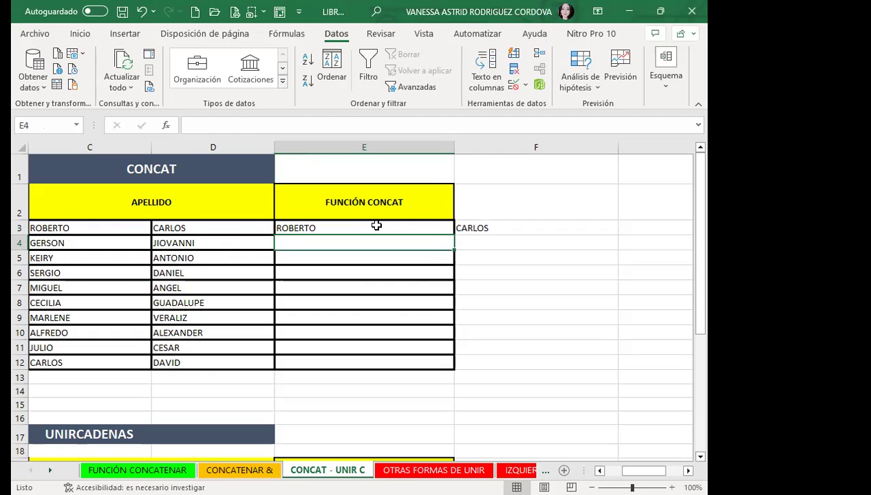
left_click(371, 227)
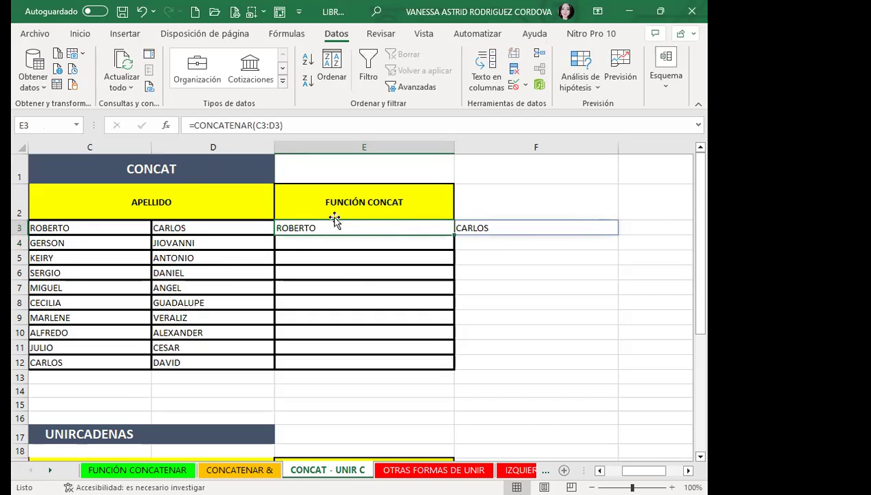
left_click(497, 248)
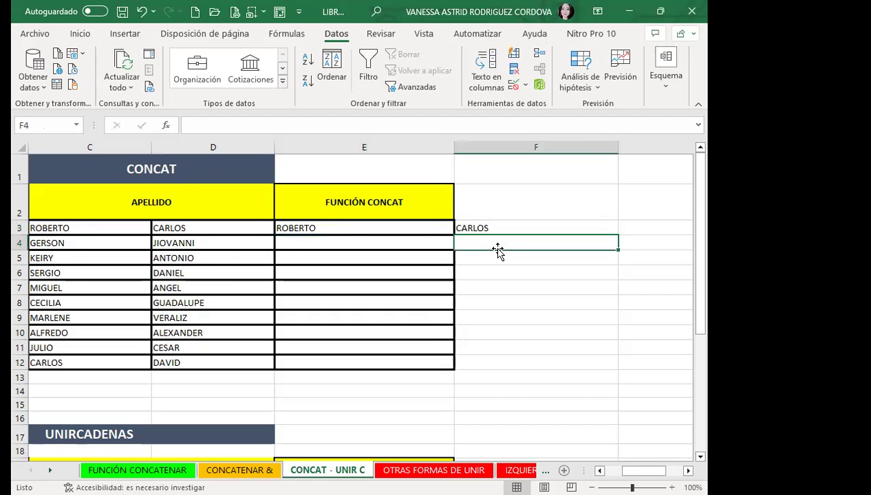
left_click(393, 227)
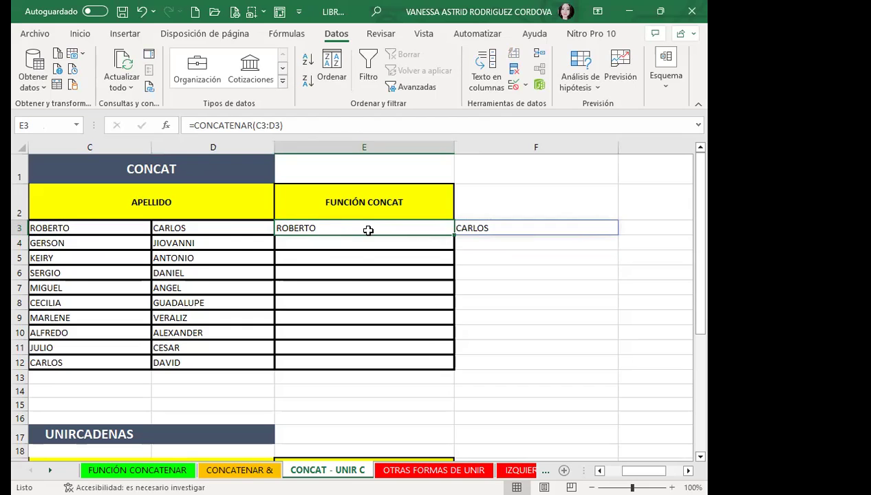
key("Delete")
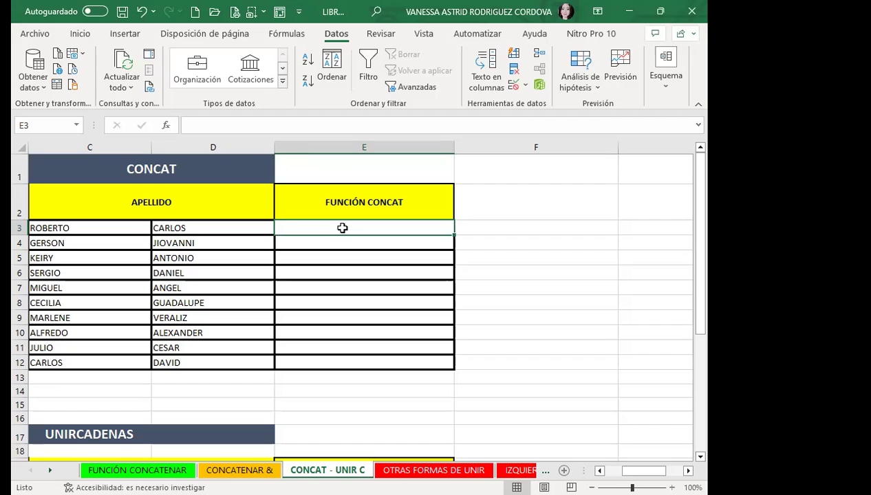
Step: Enter =CONCAT(C3:D3) in E3 and fill it down to E12
type("=")
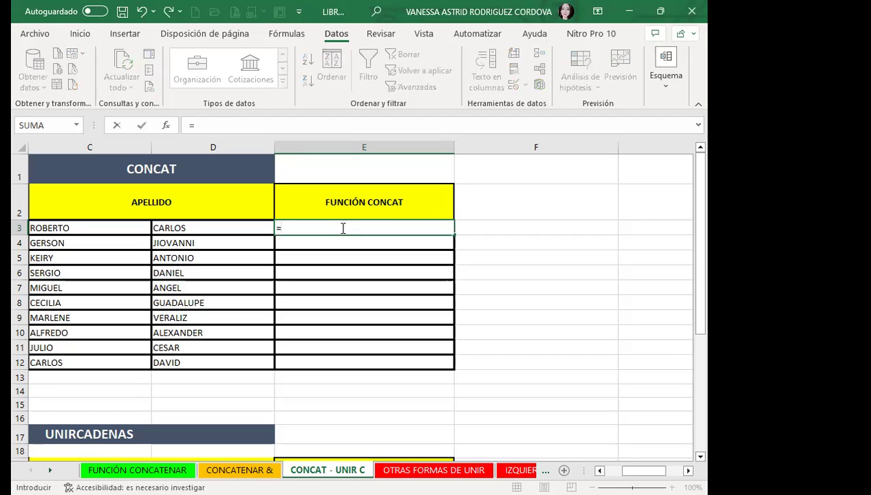
type("CON")
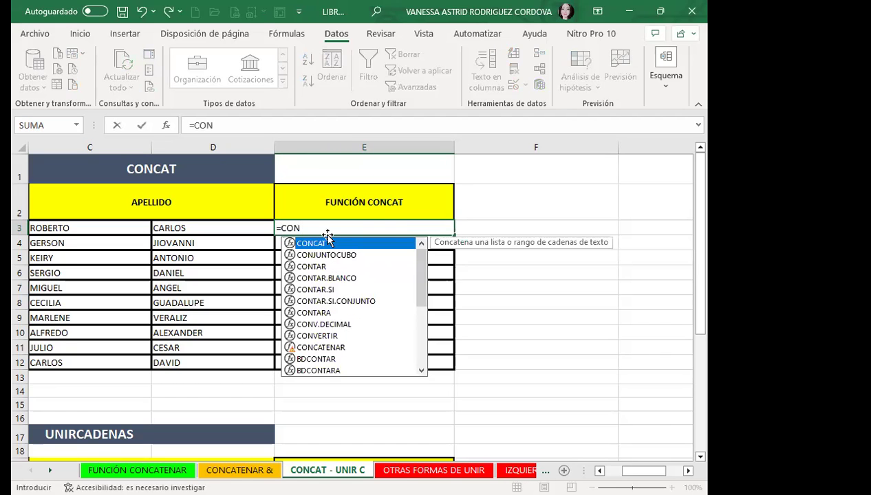
double_click(306, 244)
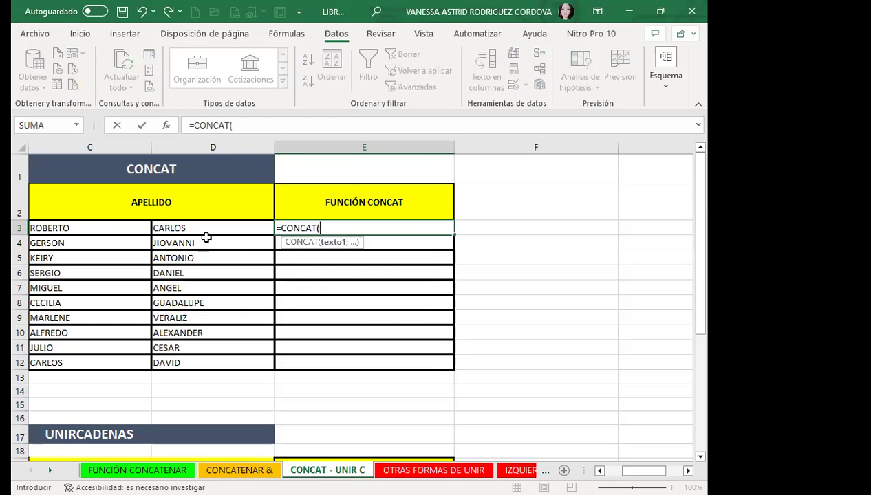
left_click_drag(125, 229, 200, 228)
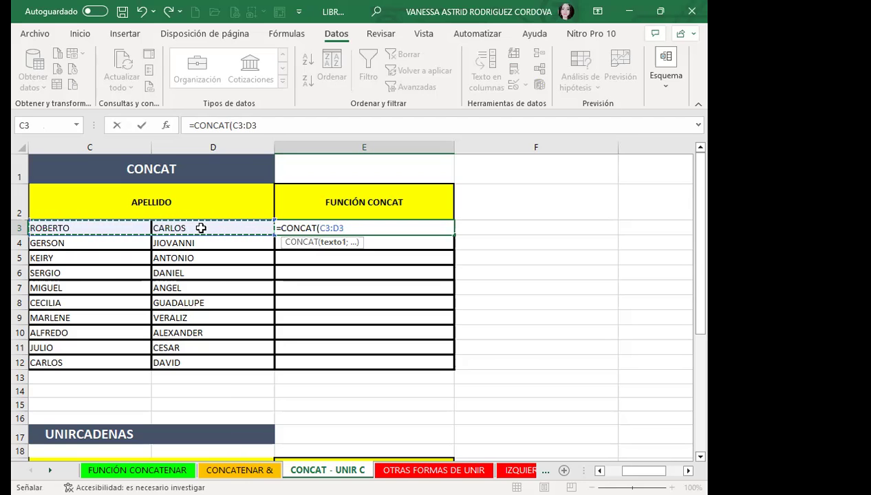
key("Return")
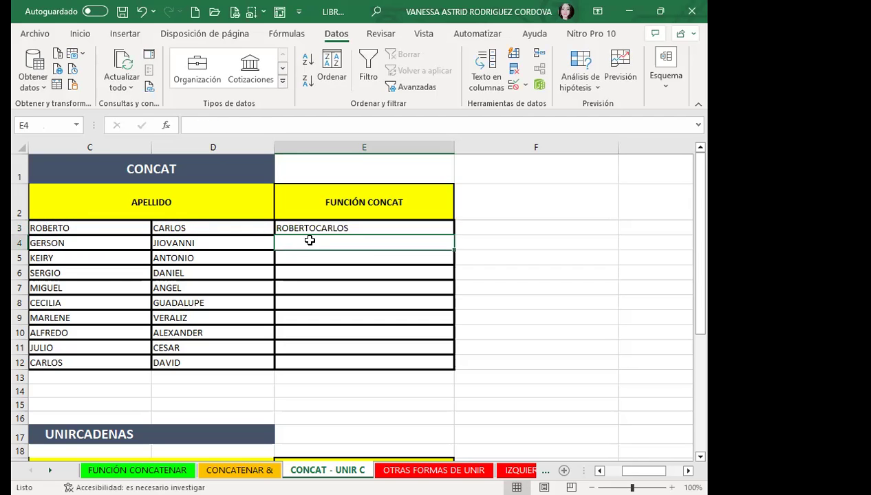
left_click(333, 230)
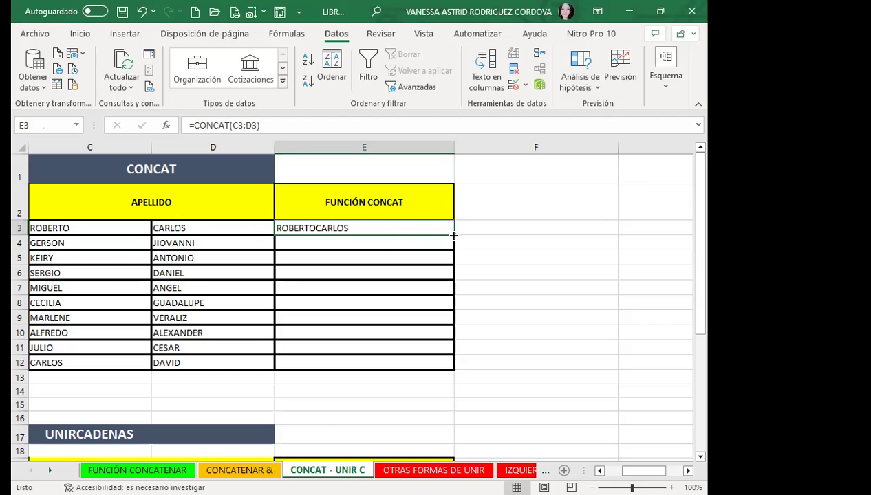
left_click_drag(450, 235, 445, 370)
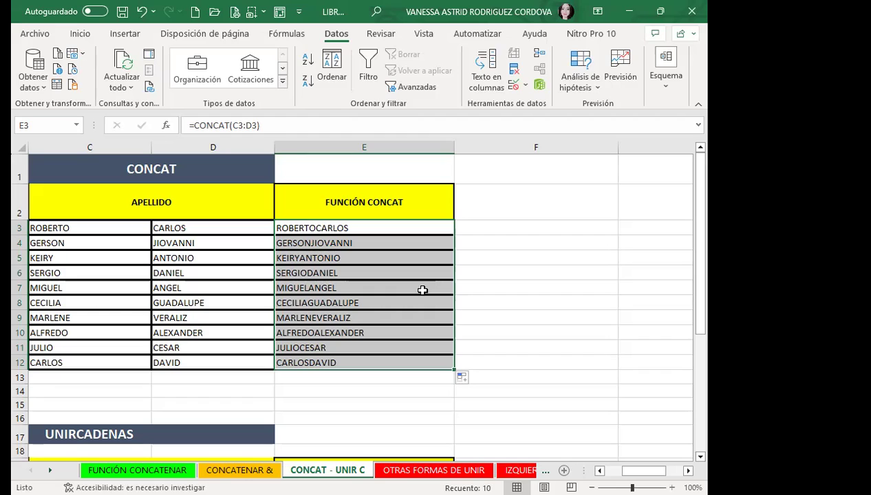
left_click(324, 227)
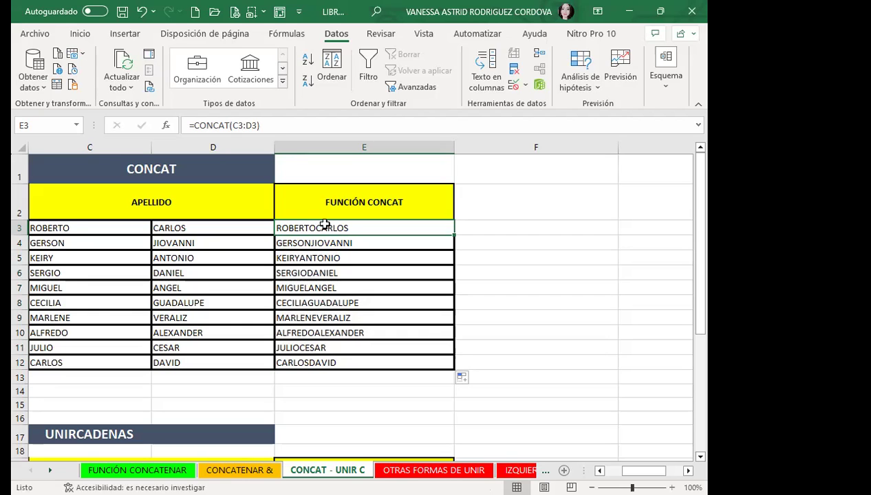
Step: Enter =CONCAT(C3;" ";D3) in F3 and fill it down to F12
left_click(482, 227)
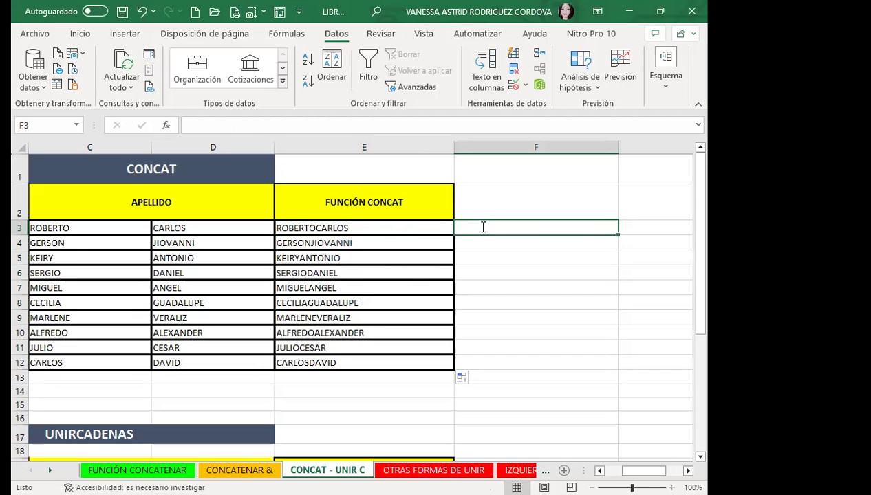
type("=CON")
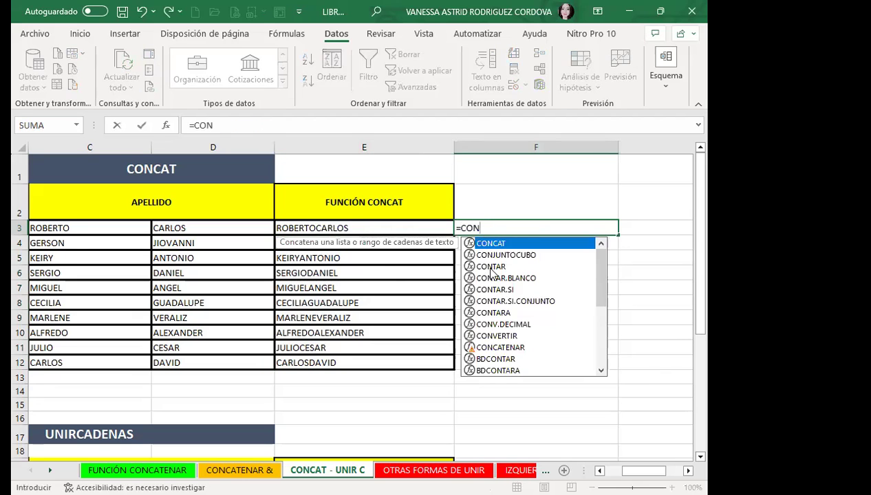
key("Tab")
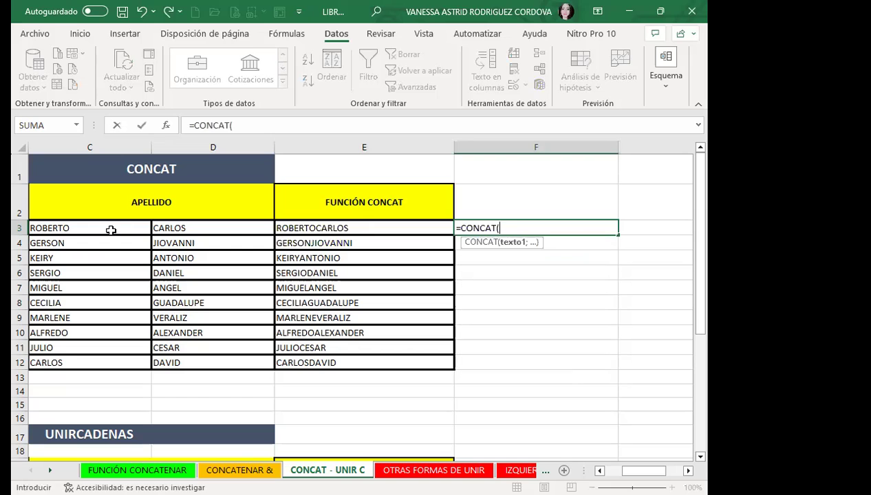
left_click(109, 230)
type(";\" \"")
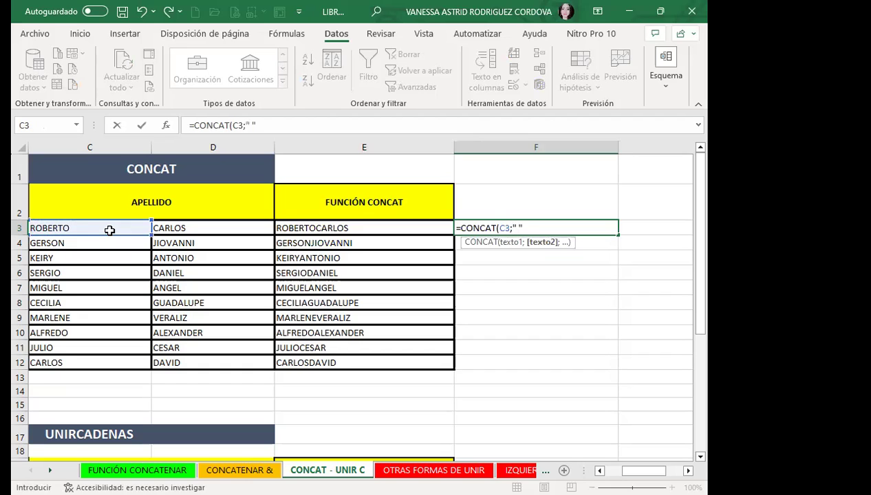
type(";")
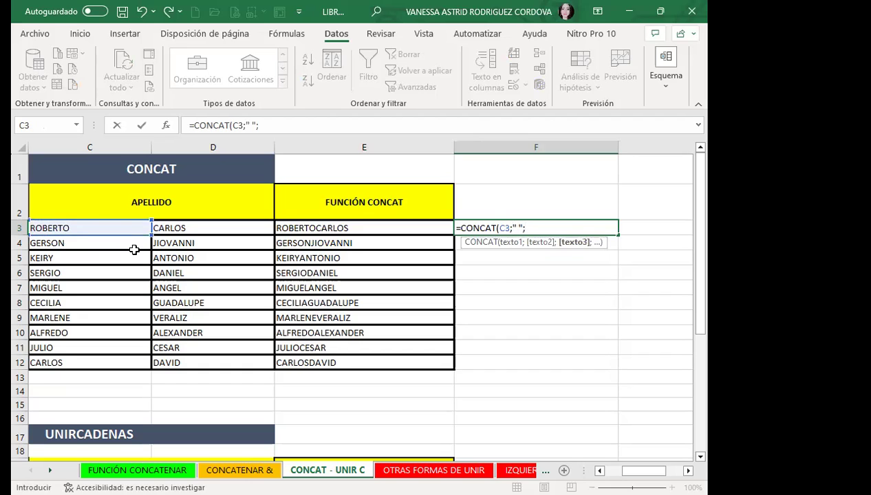
left_click(180, 228)
key("Return")
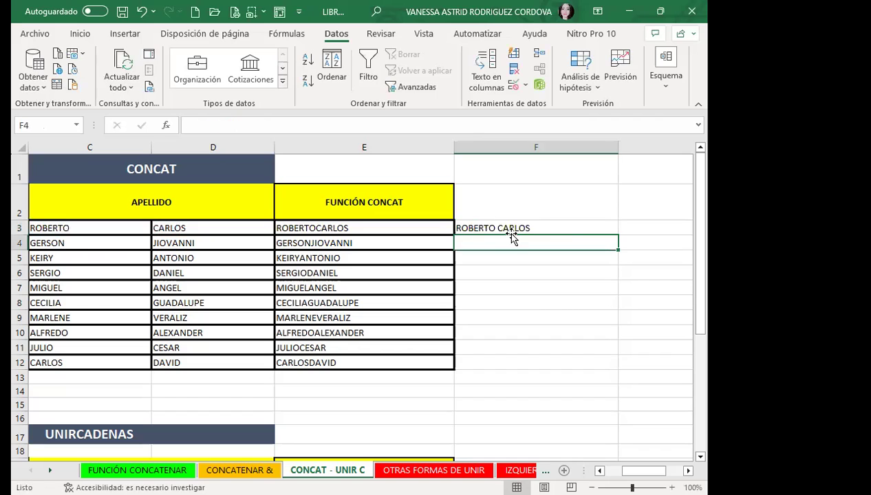
left_click(570, 228)
left_click_drag(617, 234, 612, 371)
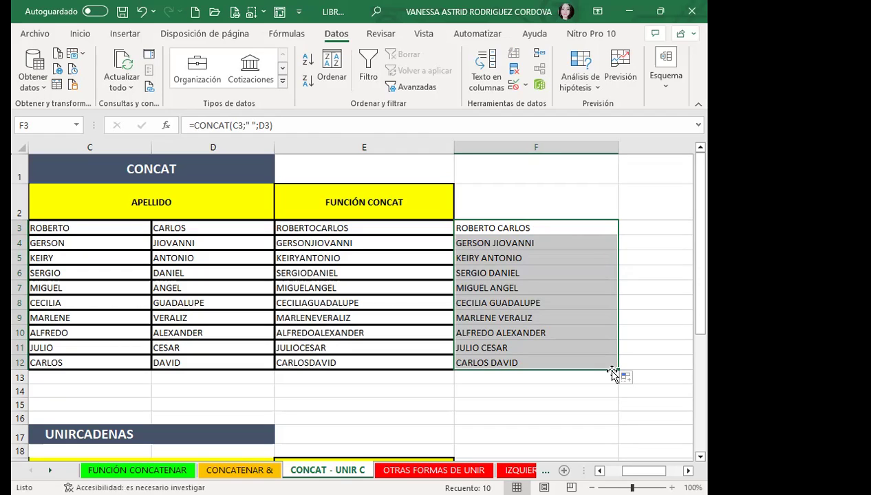
Step: Clear the trial results in F3:F12 and select E20 in the UNIRCADENAS table
key("Delete")
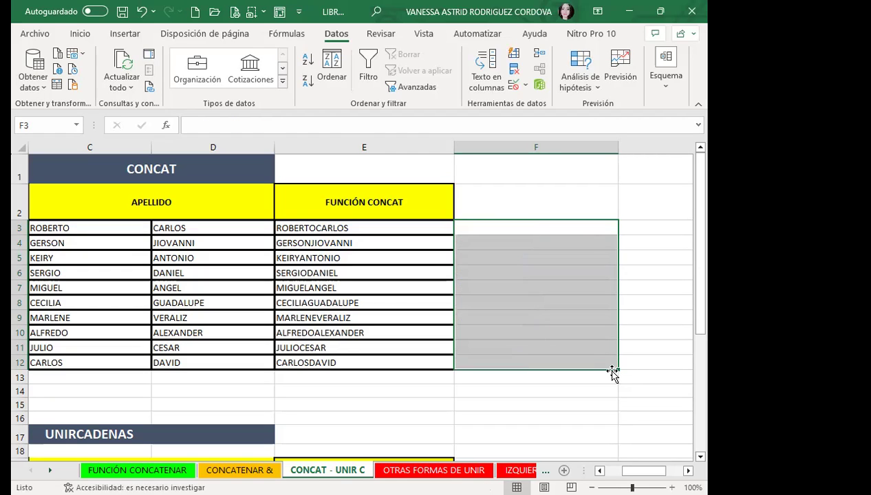
scroll(169, 344, "down", 1)
scroll(227, 351, "down", 1)
scroll(313, 342, "down", 1)
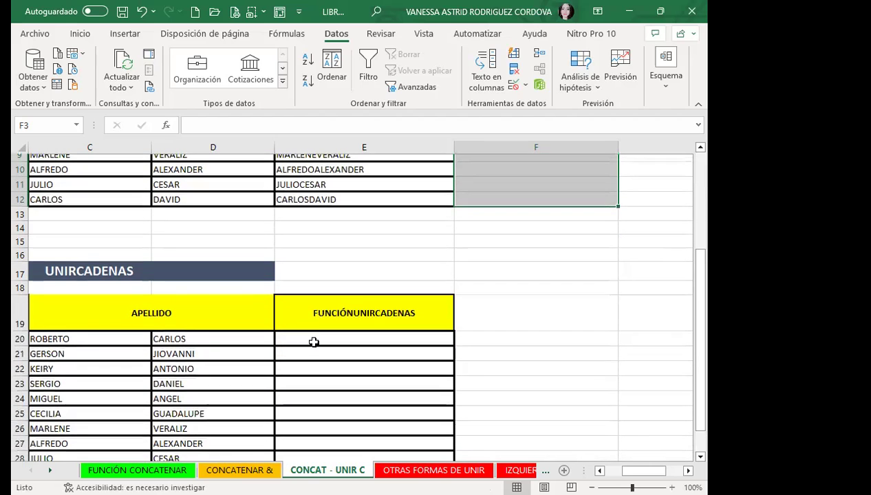
left_click(323, 338)
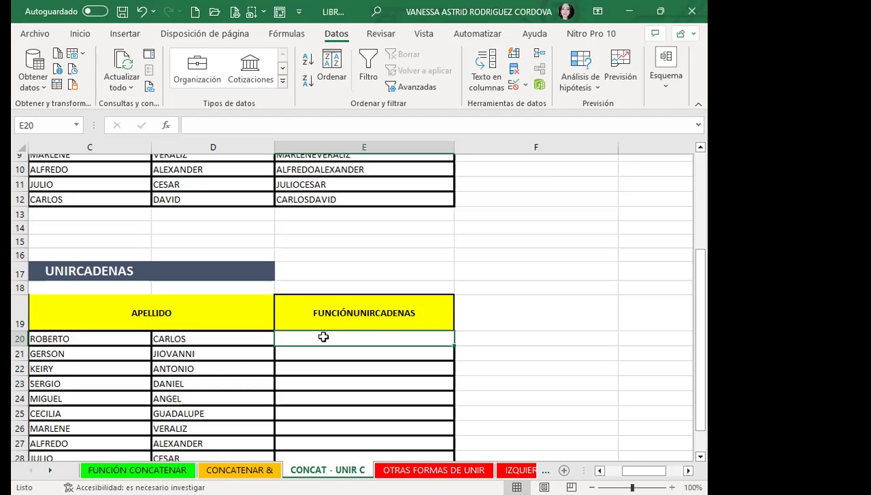
Step: Start E20's formula as =UNIRCADENAS(" ";VERDADERO, joining with a space and ignoring empty cells
type("=")
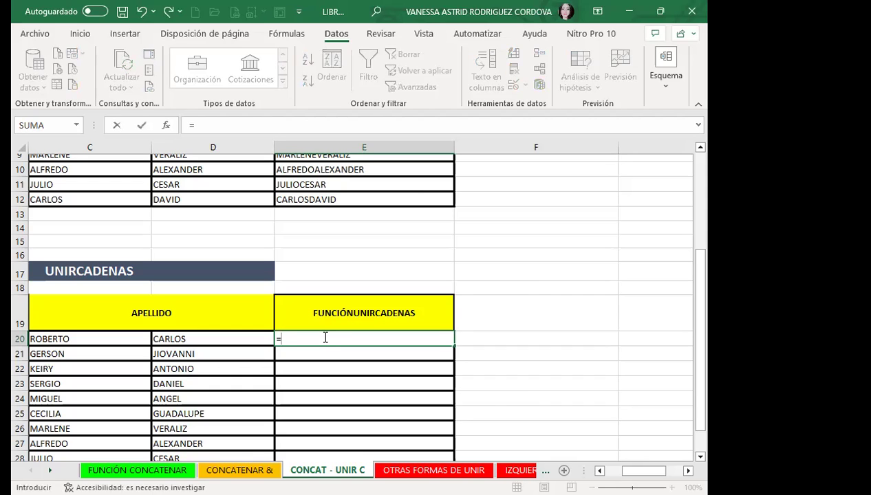
type("UNI")
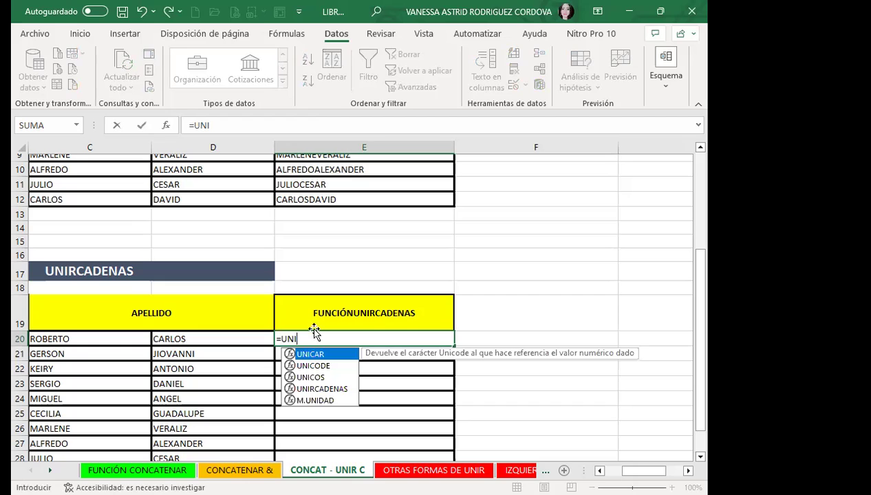
key("Tab")
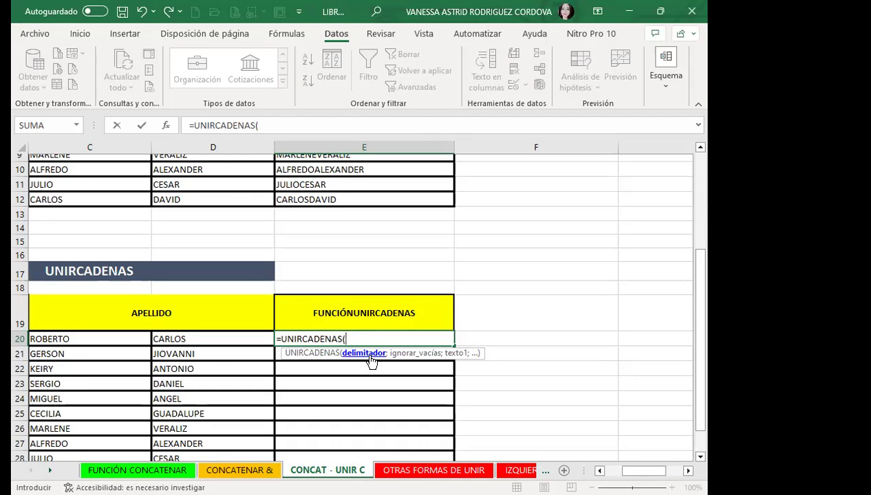
type("\" \"")
type(";")
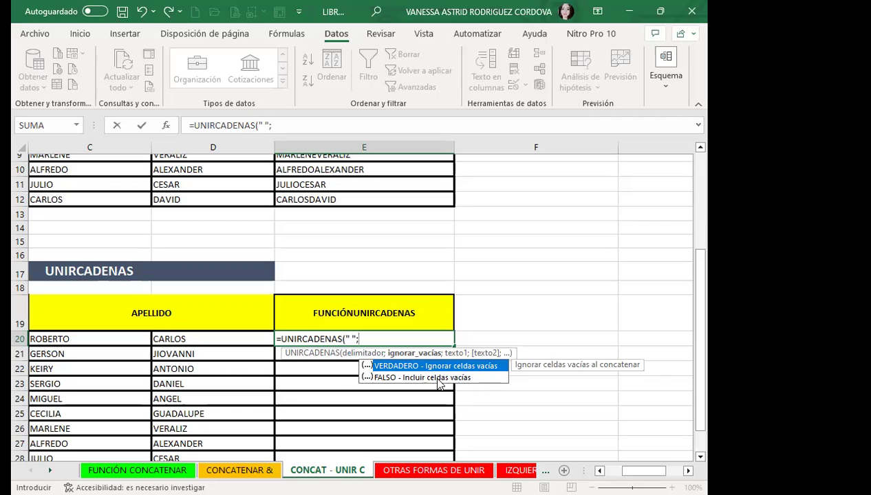
double_click(385, 364)
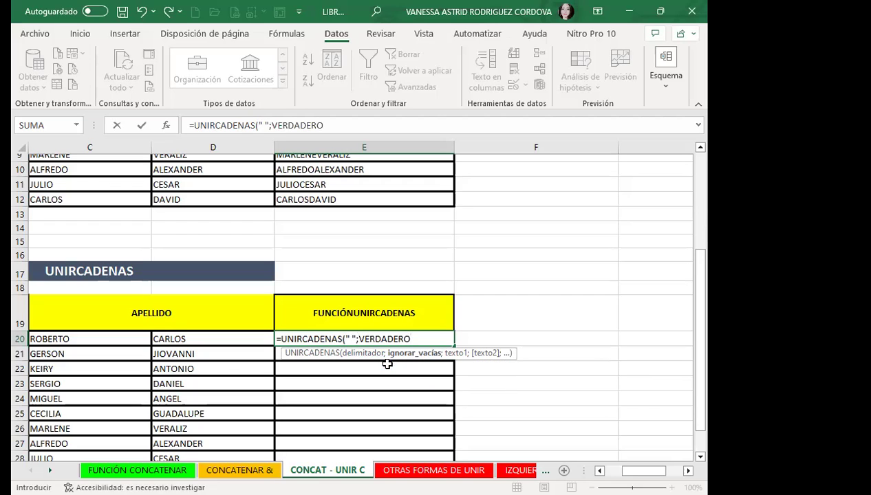
Step: Complete E20 as =UNIRCADENAS(" ";VERDADERO;C20:D20) so it shows ROBERTO CARLOS
type(";")
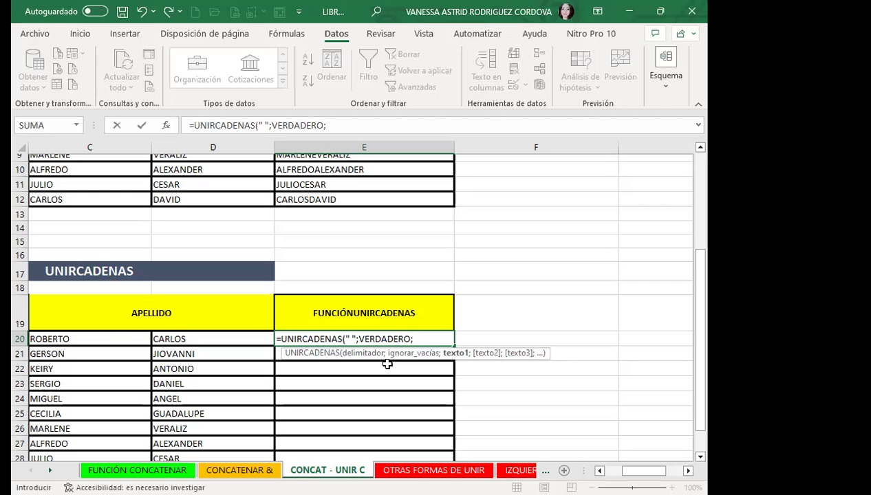
left_click(95, 340)
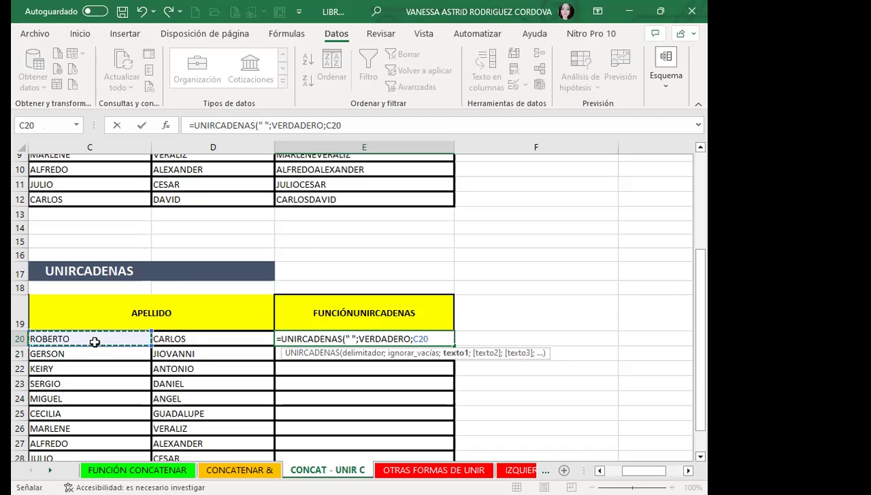
type(";")
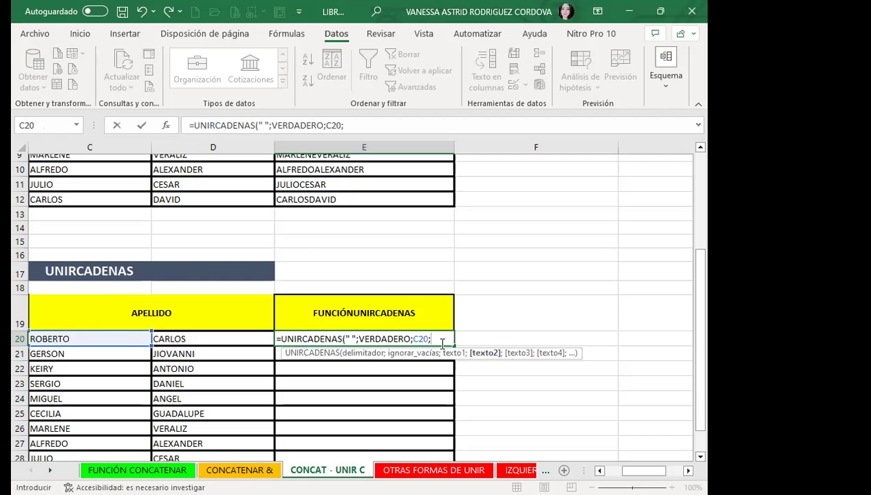
key("BackSpace")
key("BackSpace")
key("BackSpace")
key("BackSpace")
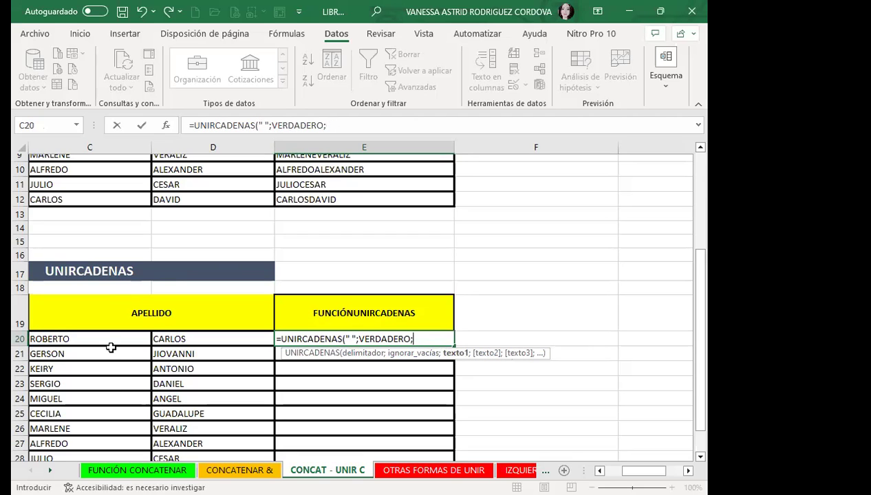
left_click(112, 337)
left_click_drag(112, 337, 179, 338)
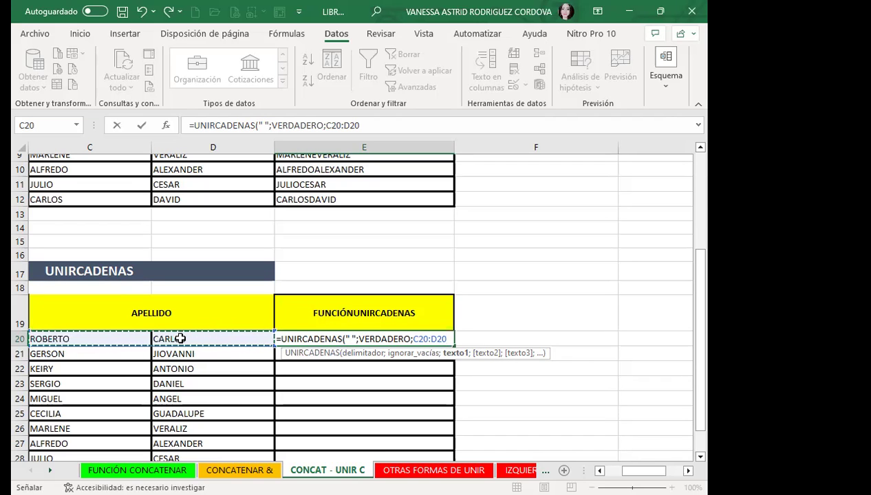
type(")")
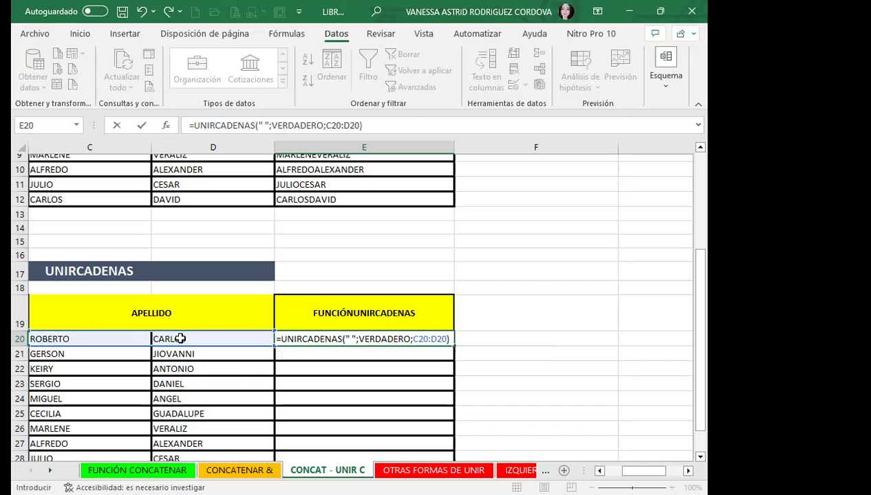
key("Return")
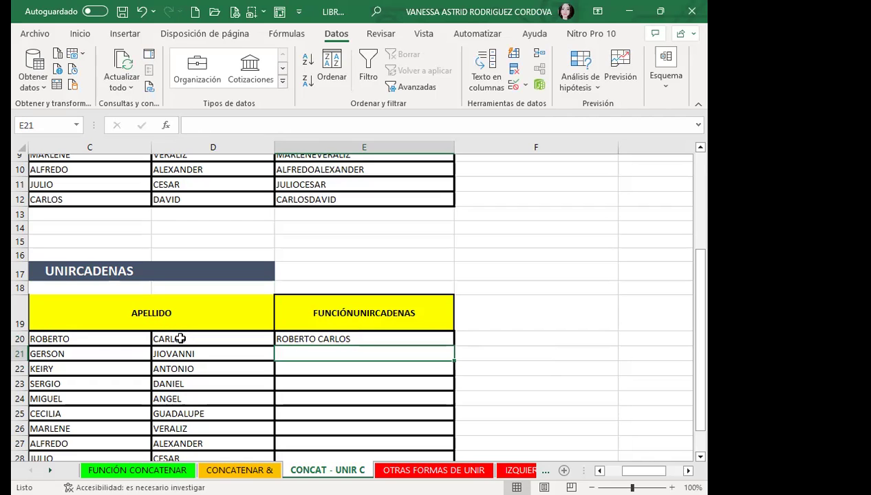
left_click(360, 339)
mouse_move(453, 349)
left_mouse_down()
mouse_move(463, 437)
mouse_move(432, 382)
left_mouse_up()
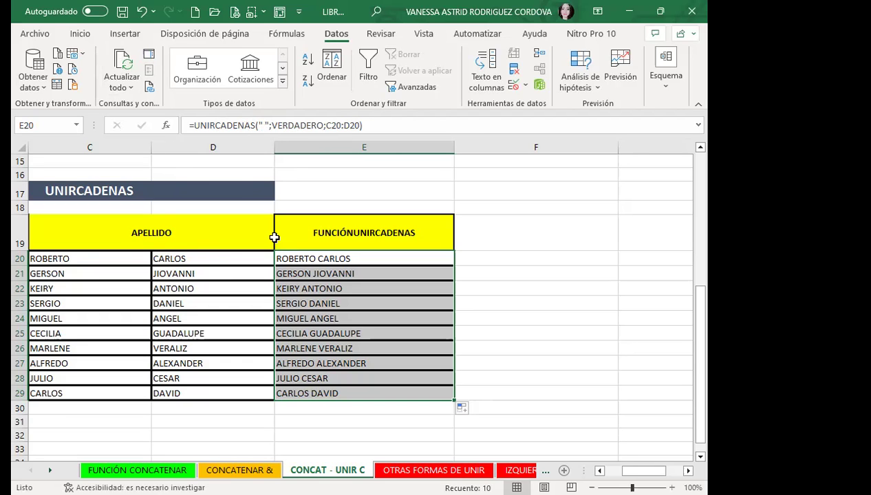
scroll(337, 328, "up", 1)
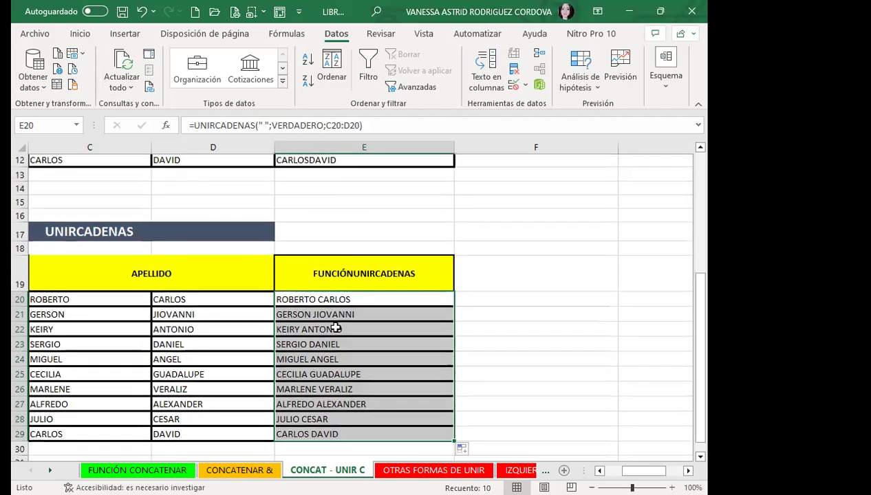
scroll(354, 309, "up", 4)
scroll(382, 299, "down", 2)
scroll(404, 291, "down", 2)
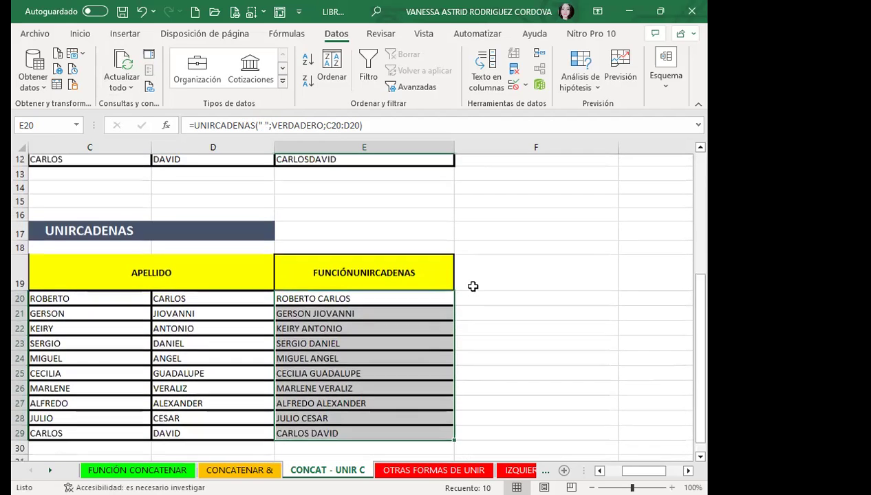
left_click(495, 224)
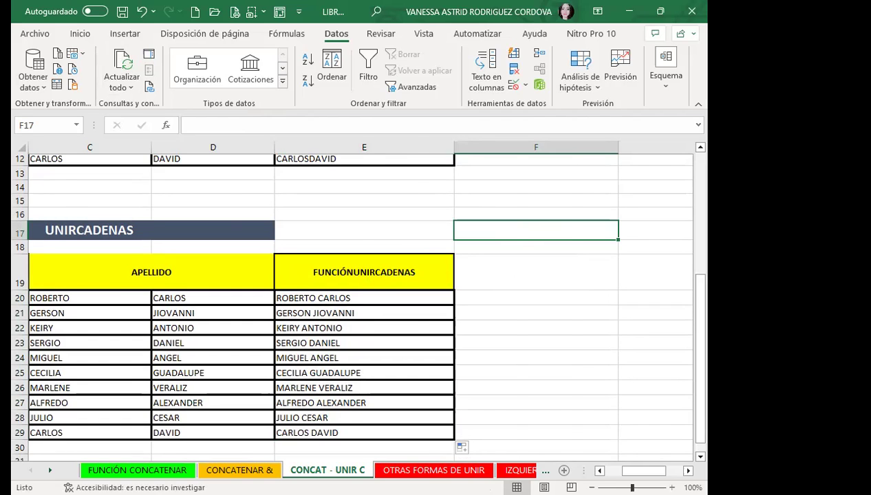
key("ctrl+Page_Down")
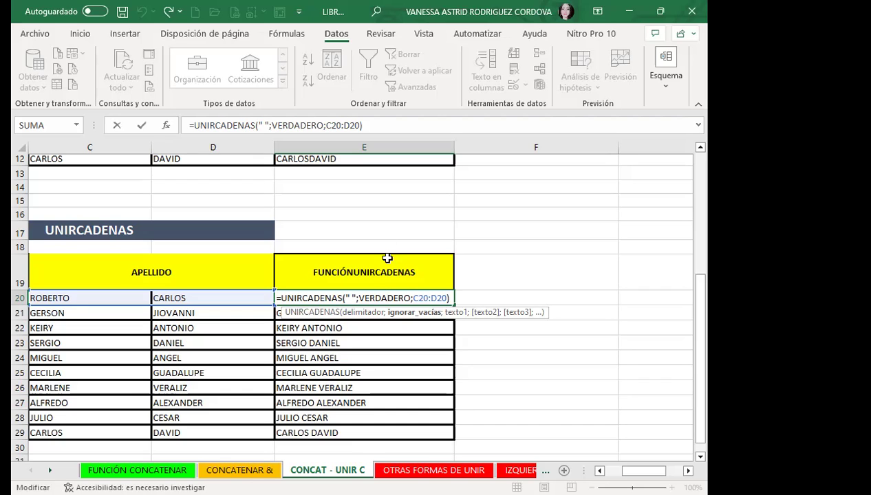
Step: Check the E20 formula, then switch to the OTRAS FORMAS DE UNIR sheet
key("Return")
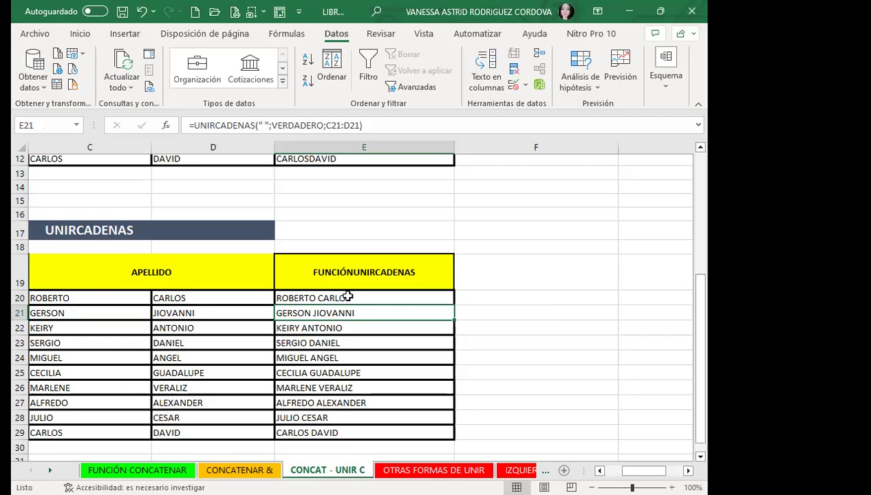
left_click(347, 295)
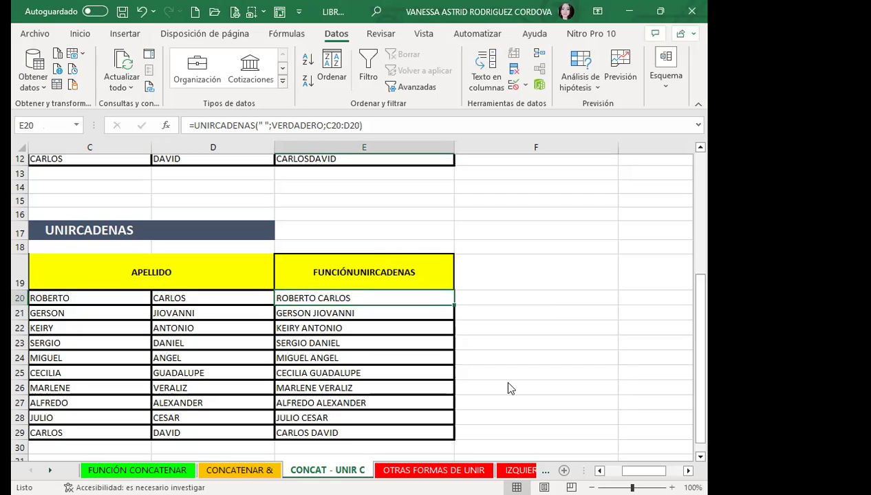
key("ctrl+Page_Down")
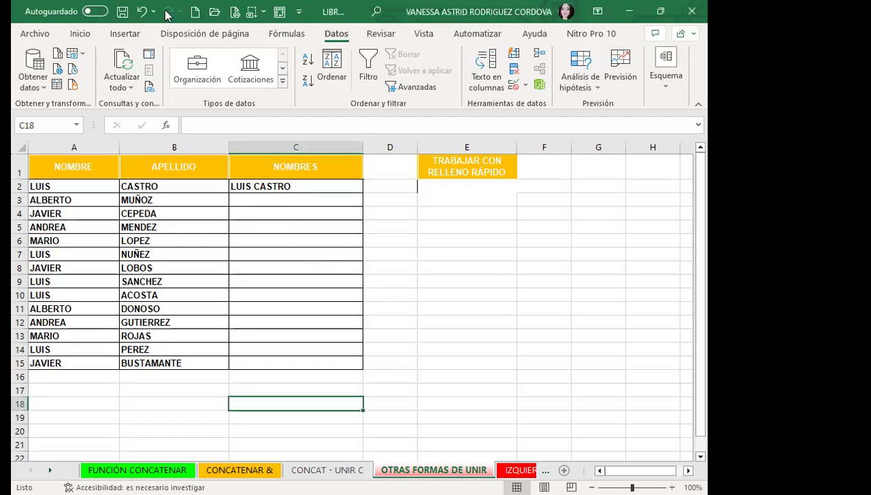
Step: Open Excel Options through the Quick Access Toolbar's Más comandos entry
left_click(299, 14)
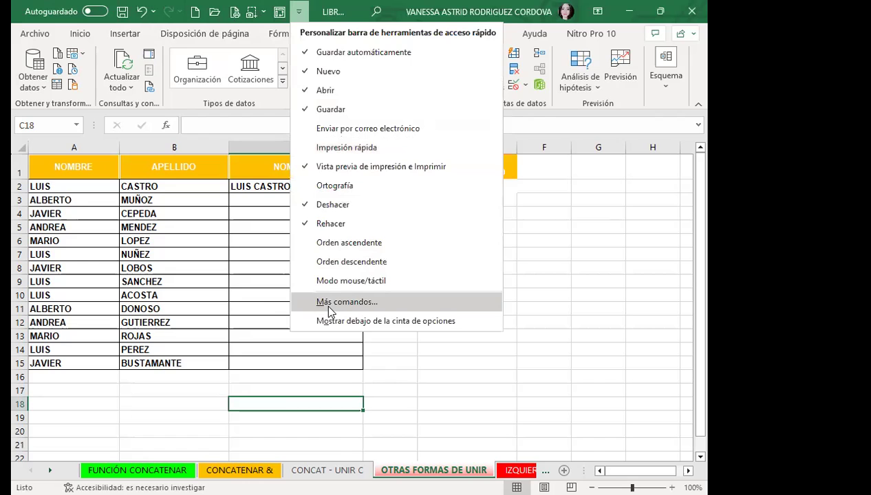
left_click(328, 306)
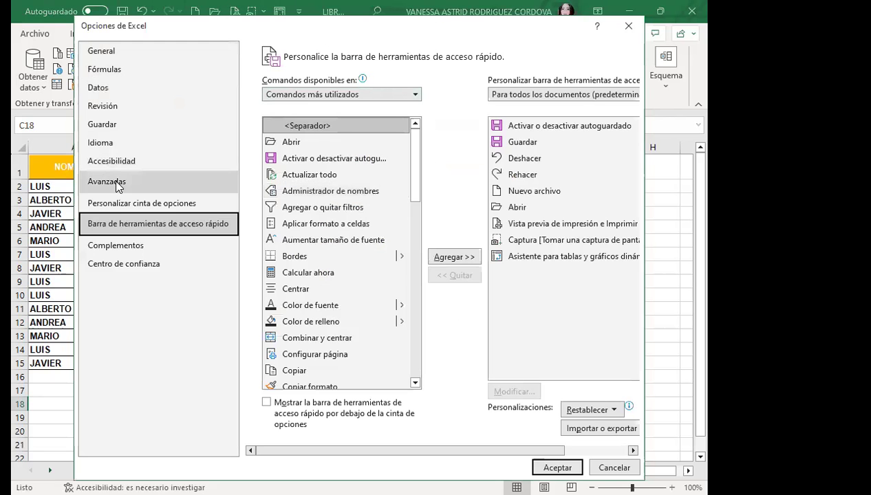
left_click(116, 184)
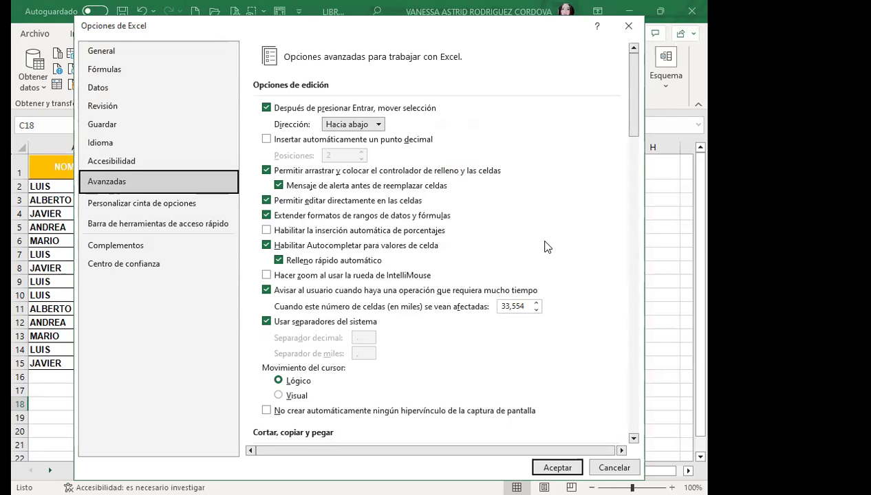
scroll(558, 292, "down", 3)
scroll(565, 304, "down", 4)
scroll(566, 306, "down", 3)
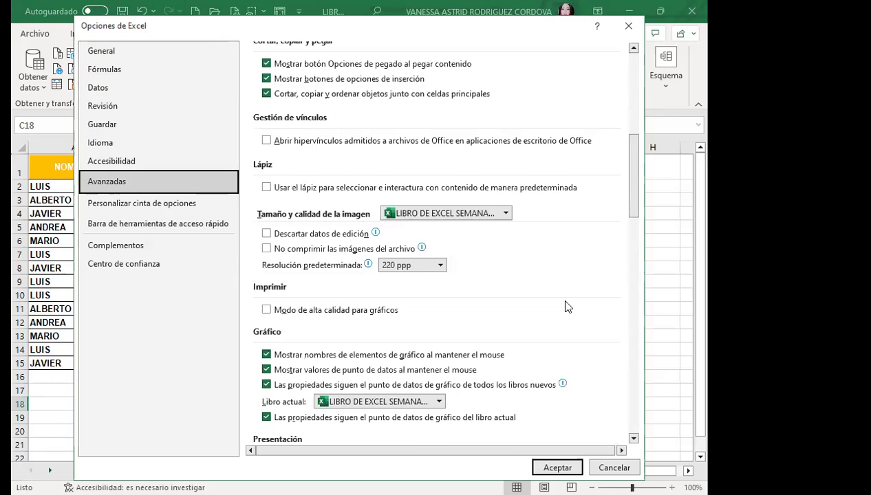
scroll(565, 307, "down", 3)
scroll(566, 309, "down", 3)
scroll(567, 312, "down", 3)
scroll(567, 314, "down", 2)
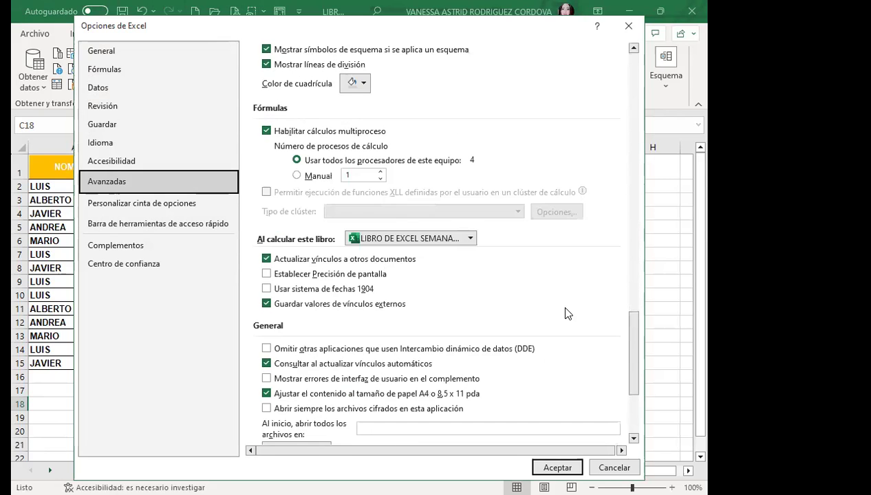
scroll(567, 313, "down", 3)
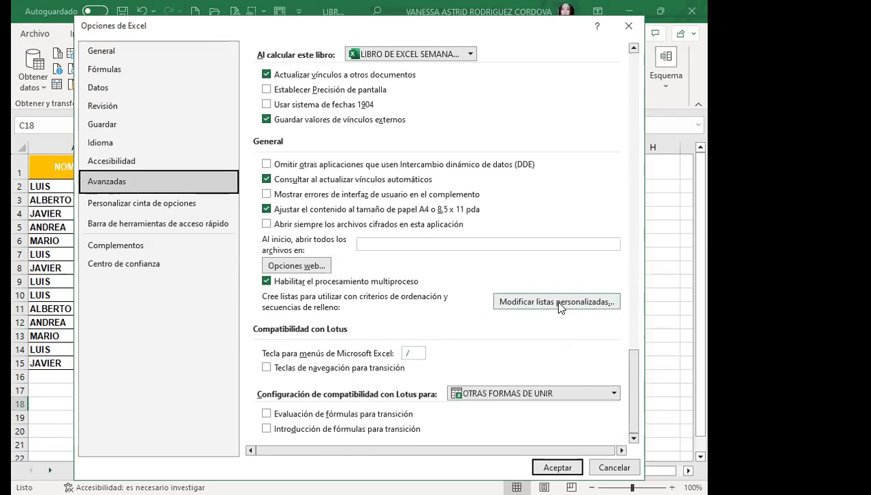
scroll(490, 313, "up", 5)
scroll(491, 323, "up", 5)
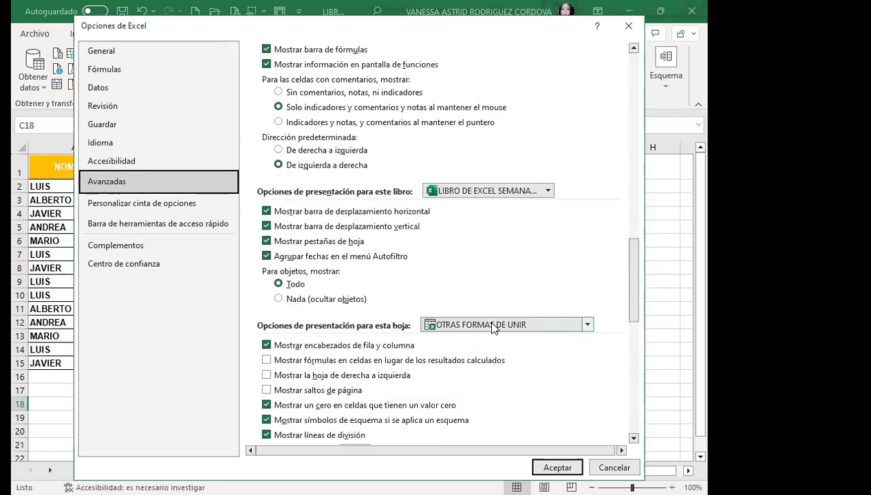
scroll(490, 327, "up", 5)
scroll(490, 328, "up", 5)
scroll(490, 326, "up", 5)
scroll(491, 320, "up", 4)
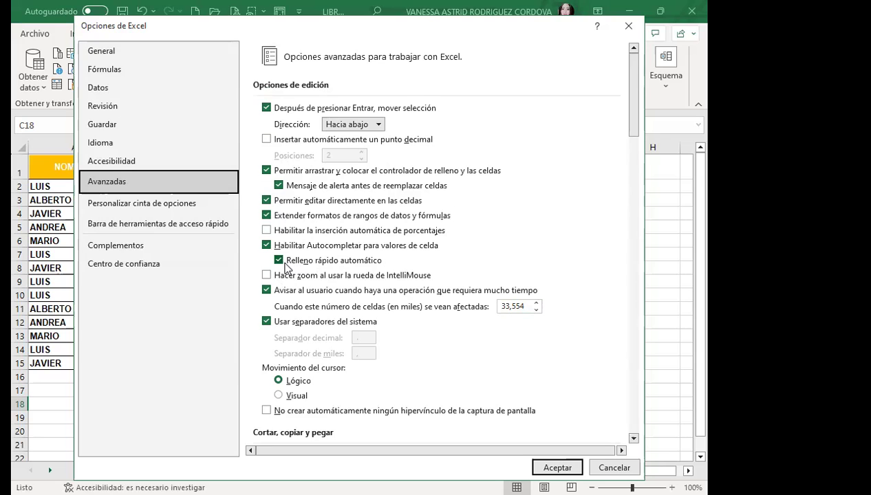
left_click(627, 28)
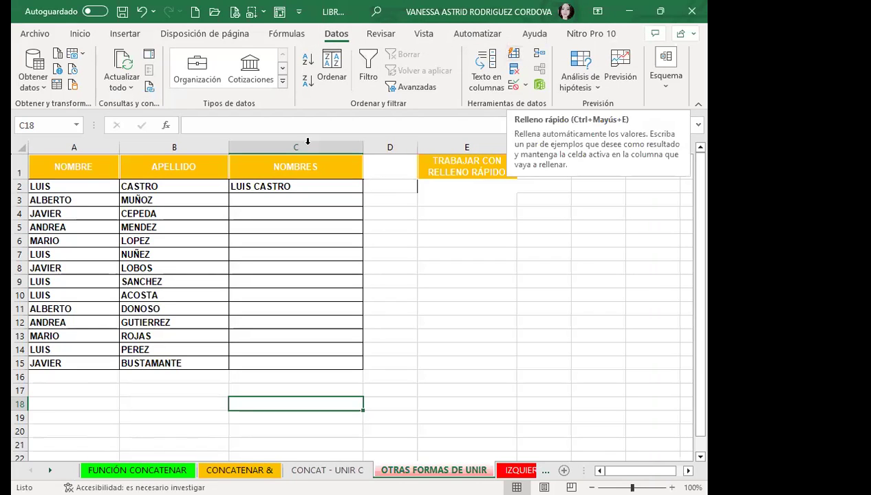
left_click_drag(289, 187, 287, 241)
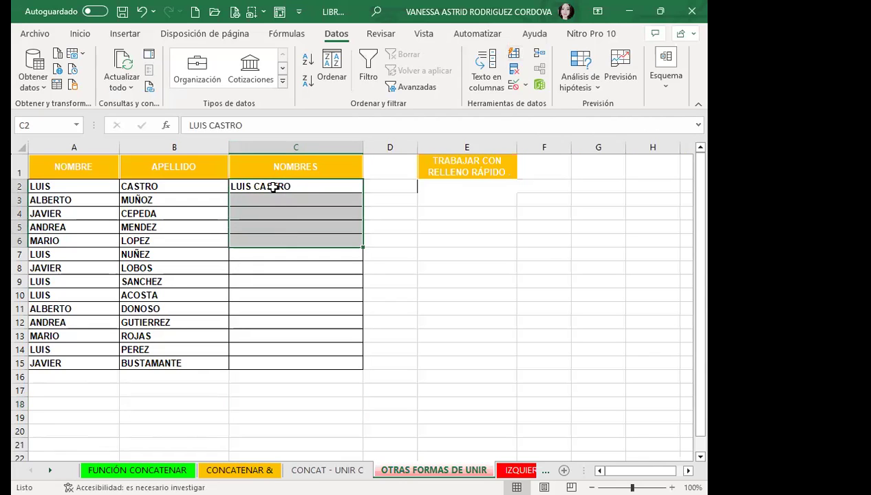
left_click(296, 189)
left_click_drag(292, 187, 278, 363)
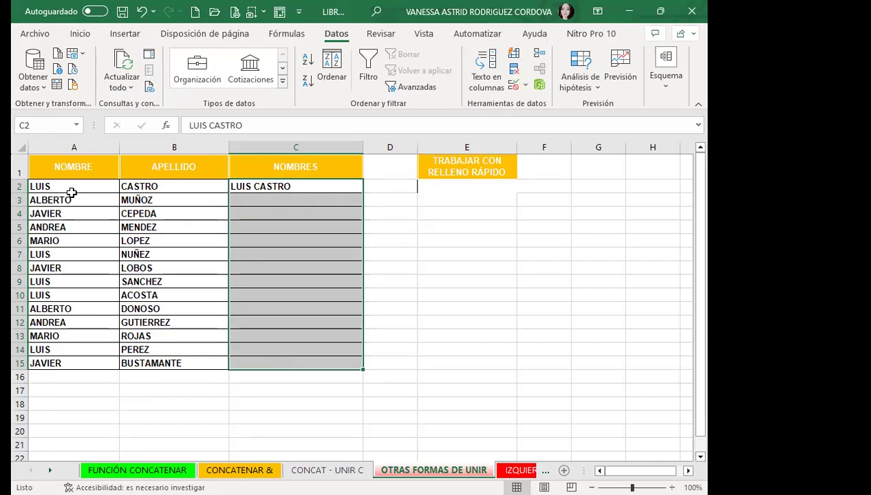
left_click(514, 59)
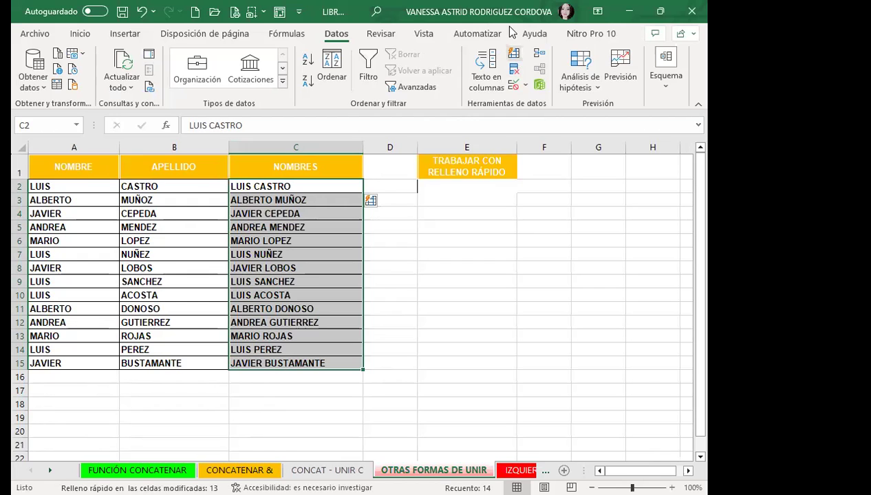
left_click(323, 227)
left_click_drag(326, 206, 323, 363)
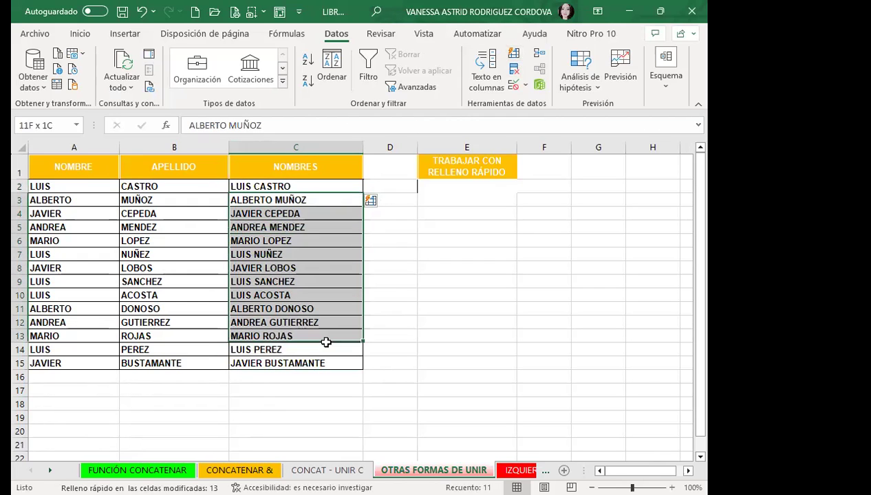
Step: Clear the full names from C2:C15
key("Delete")
left_click(302, 188)
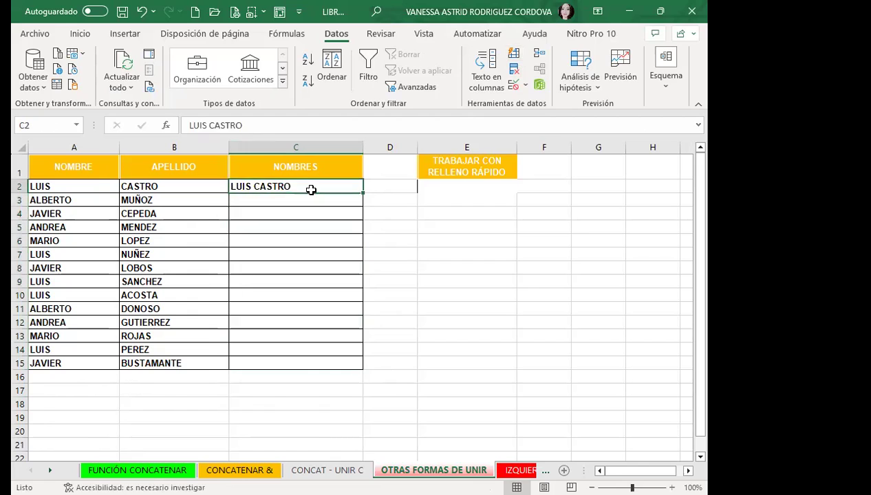
key("Delete")
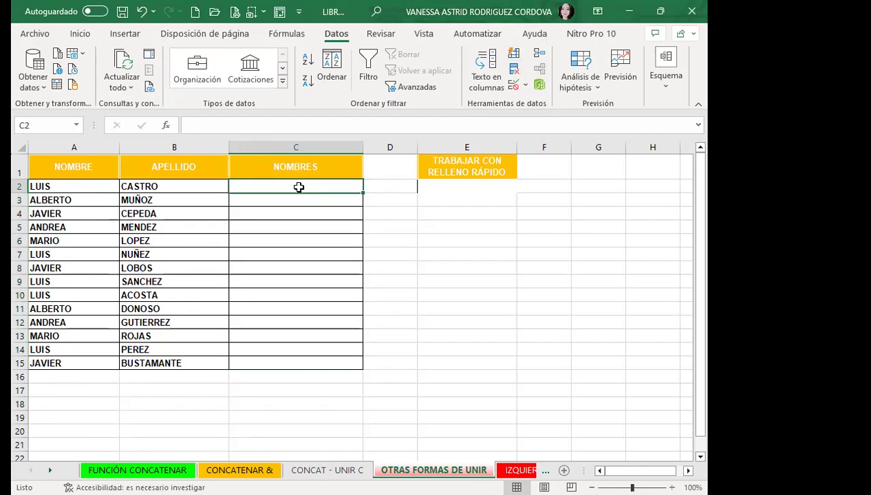
type("LU")
key("BackSpace")
key("BackSpace")
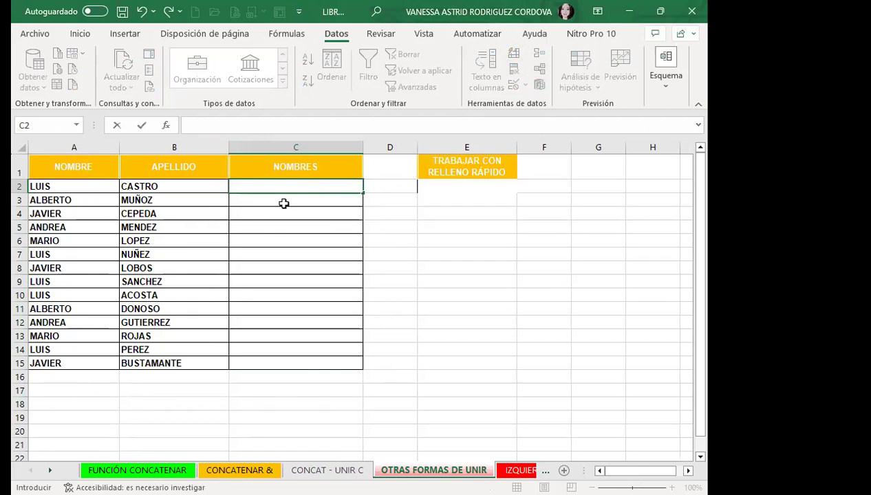
left_click_drag(292, 191, 295, 361)
left_click(258, 188)
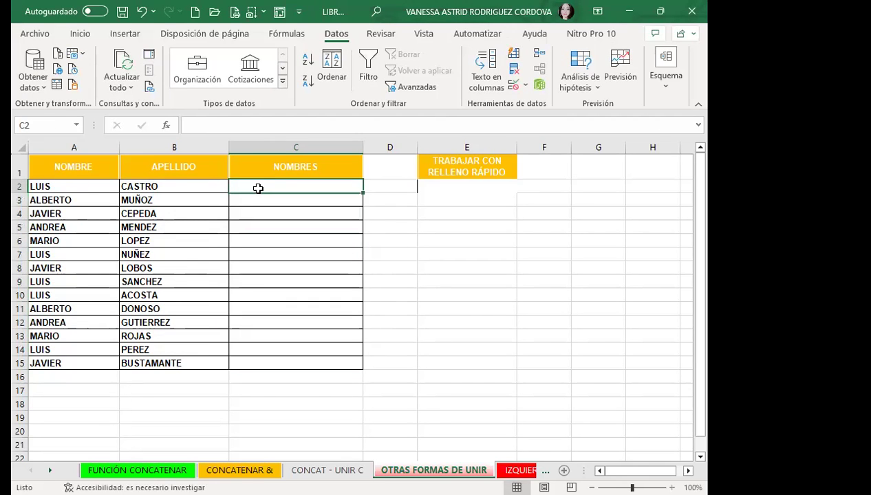
type("LUIS CASTRO")
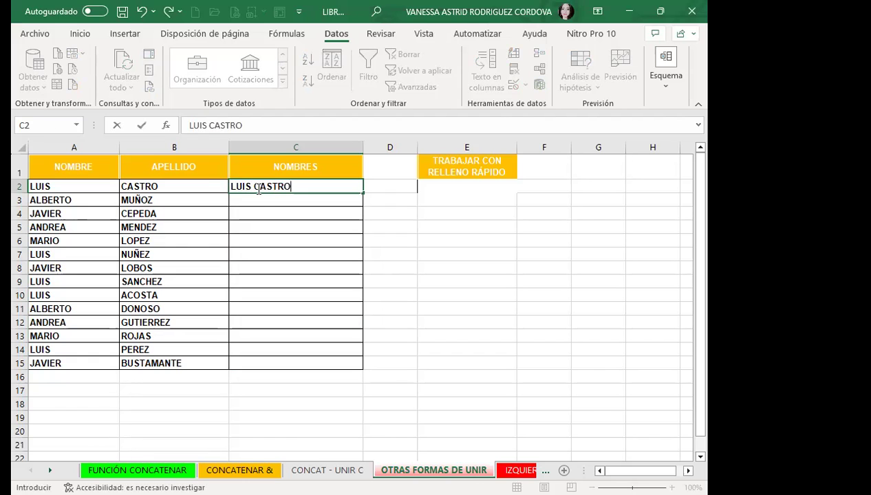
key("Return")
type("ALBERTO MUÑOZ")
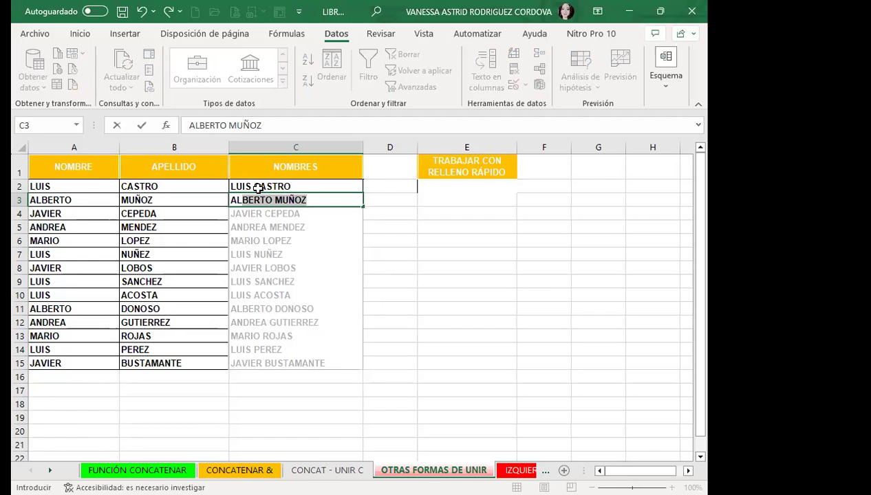
key("Return")
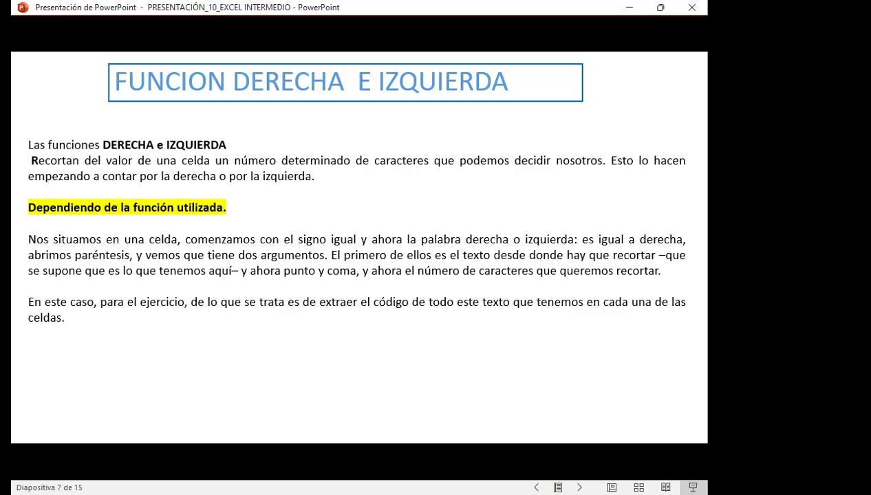
Step: Advance the presentation to the slide on MAYUSC and MINUSC
key("Right")
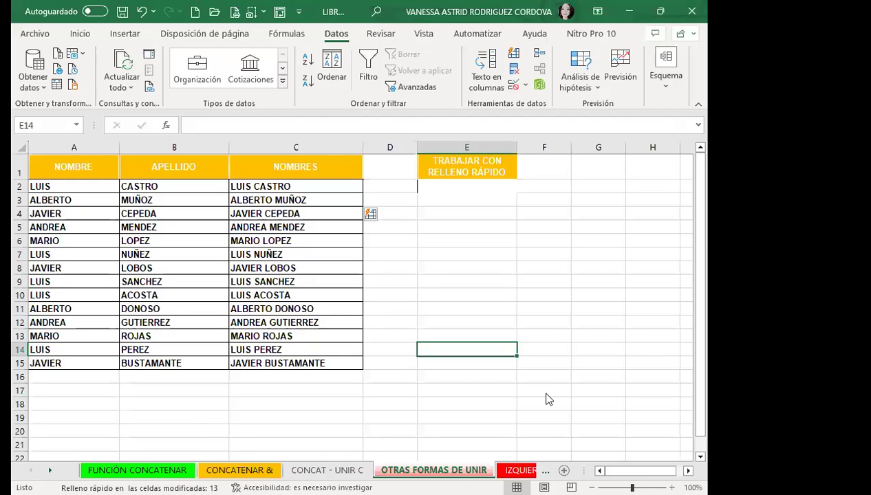
Step: On the IZQUIERDA - DERECHA sheet, enter =IZQUIERDA(A7;3) in B7 to show Cas
left_click(520, 470)
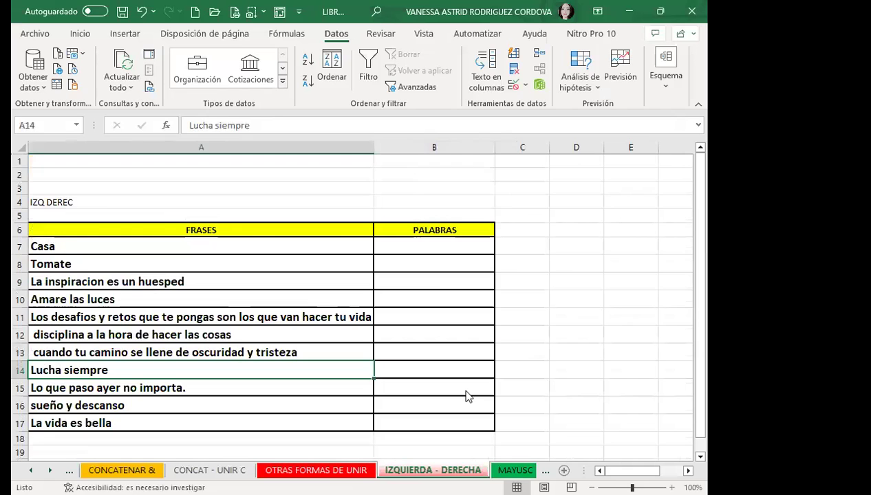
scroll(447, 323, "down", 2)
scroll(433, 275, "up", 2)
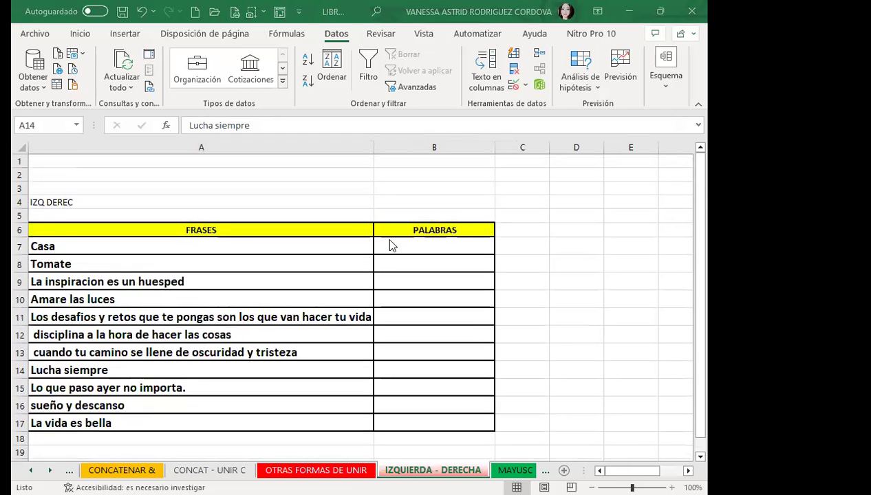
left_click(393, 248)
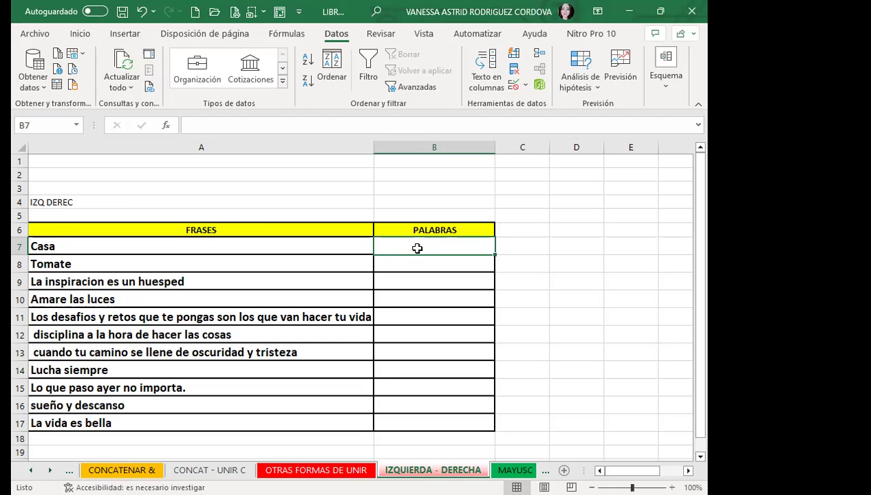
type("=")
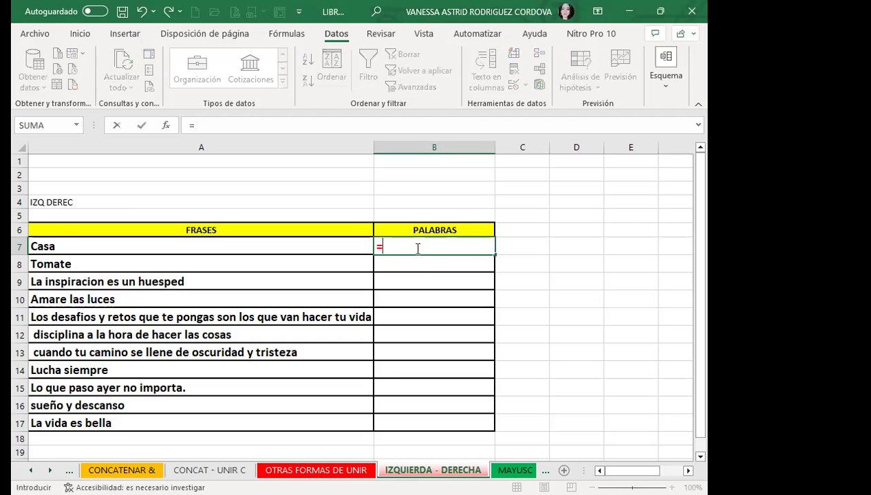
type("IZ")
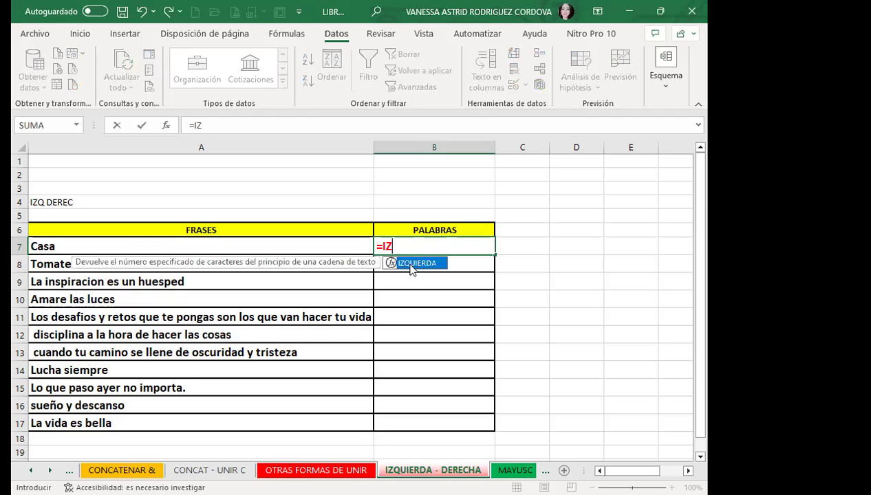
double_click(413, 266)
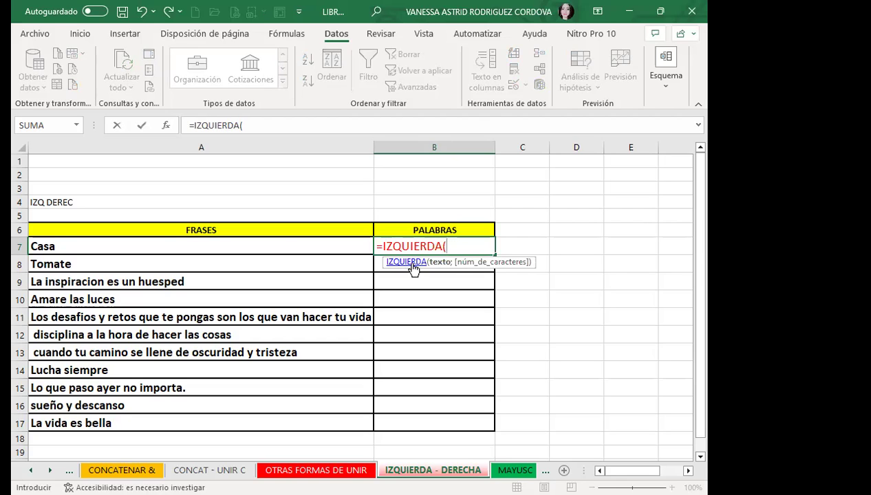
left_click(280, 244)
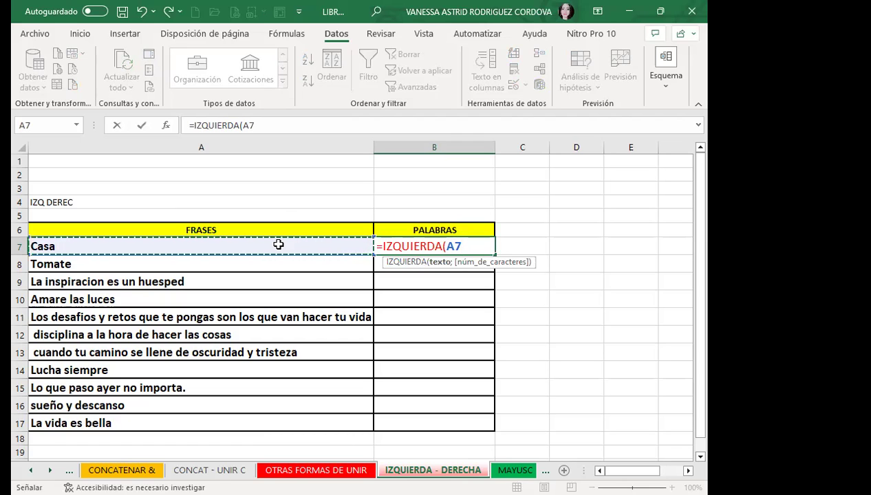
type(";")
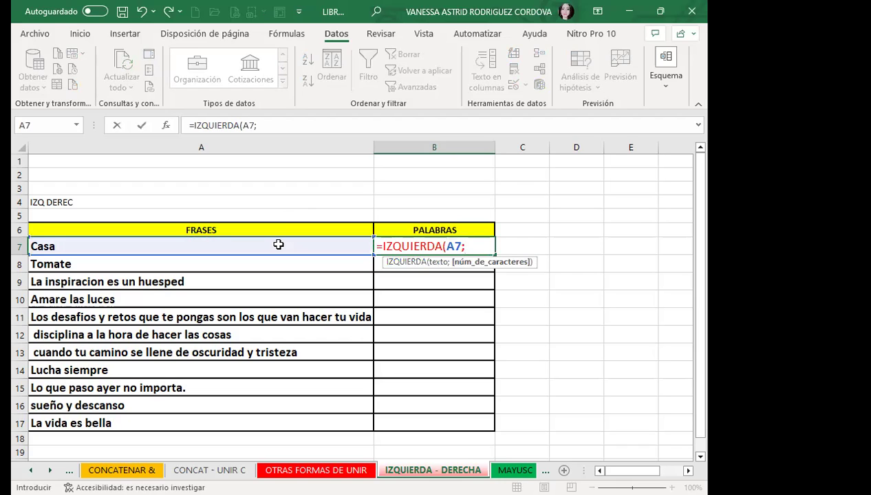
type("3")
key("Return")
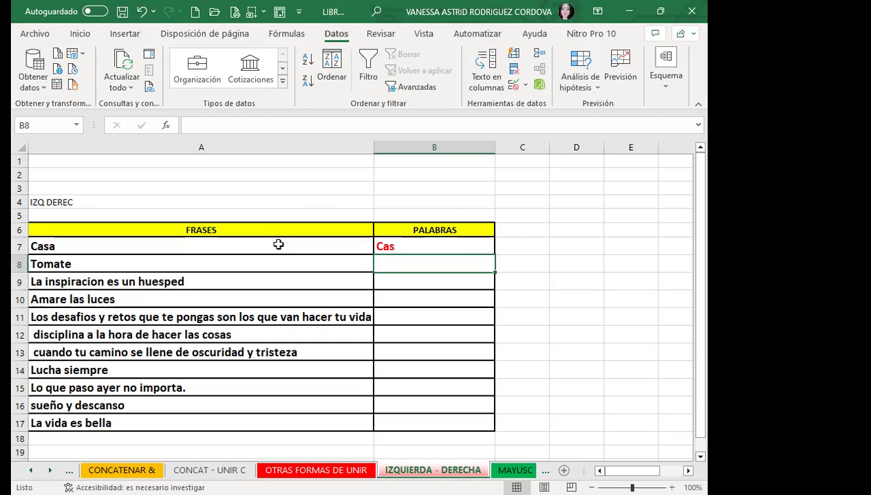
Step: Enter =DERECHA(A8;4) in B8 so it returns mate from Tomate
type("=")
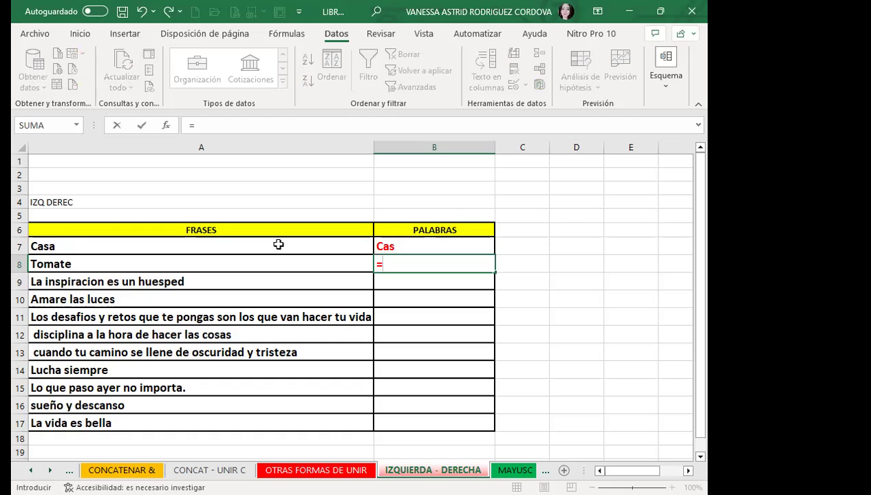
type("DERE")
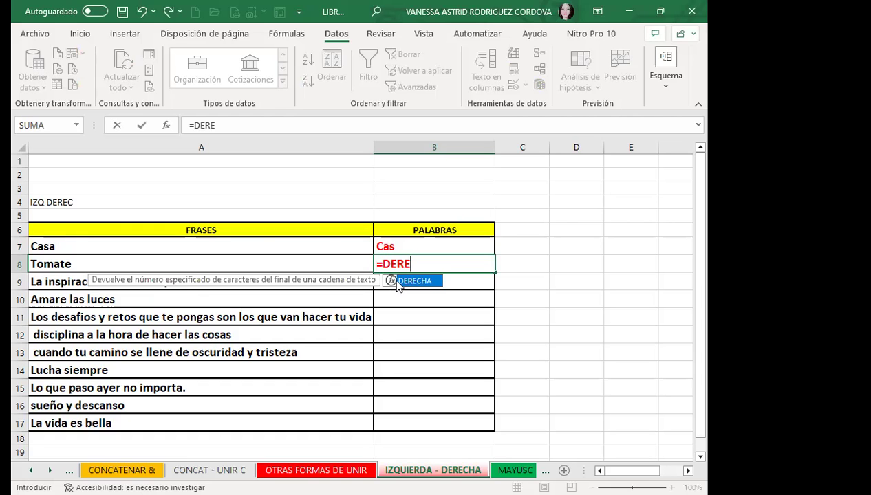
key("Tab")
left_click(285, 263)
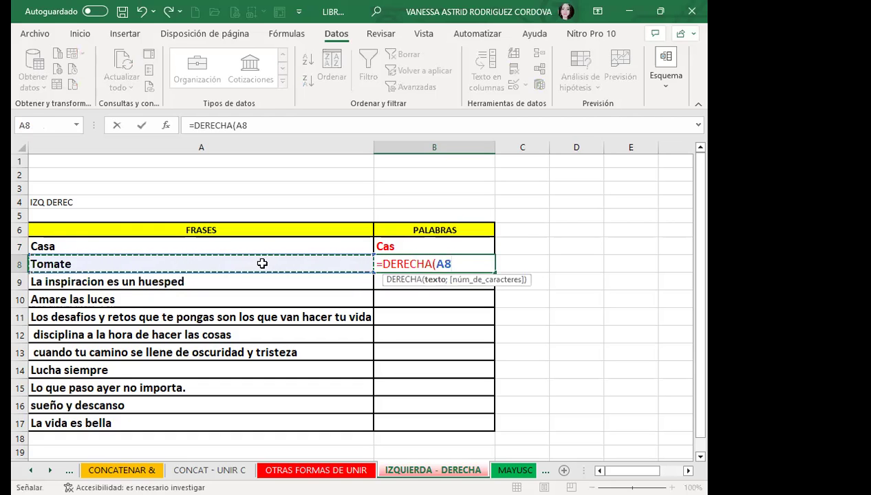
type(";")
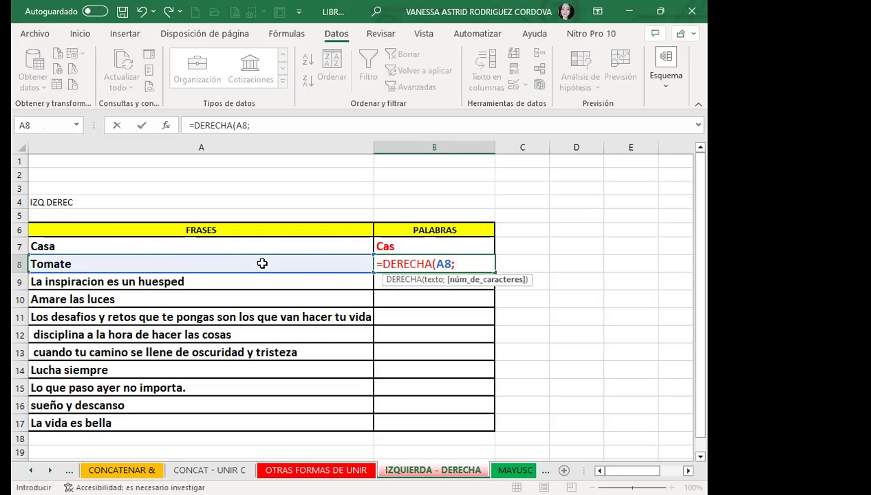
type("4")
type(")")
key("Return")
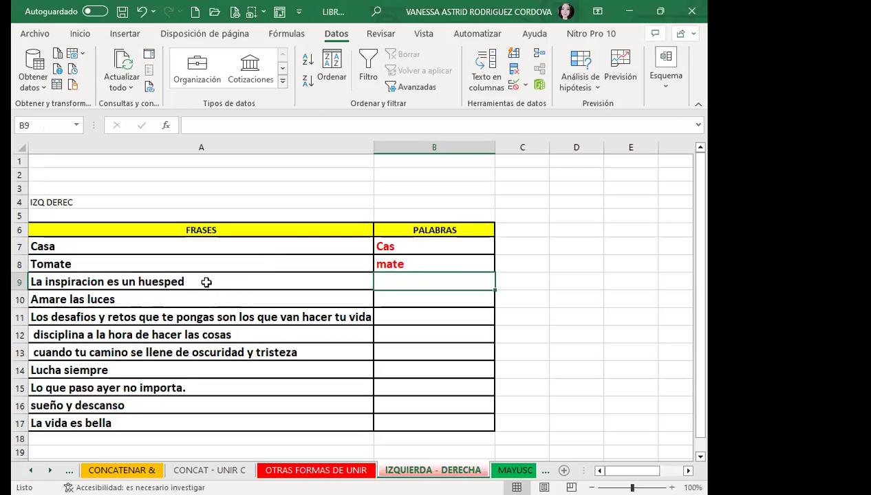
Step: Enter =IZQUIERDA(A12;10) in B12 to extract the first ten characters of A12
left_click(397, 333)
type("=")
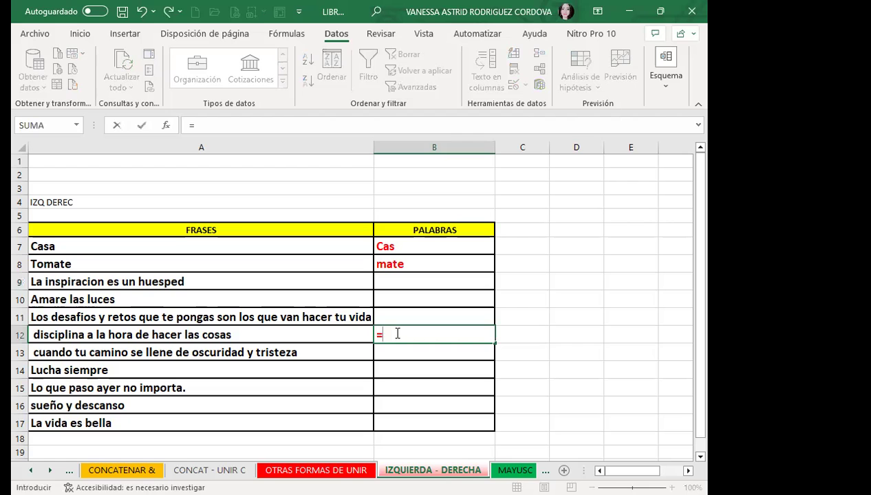
type("I")
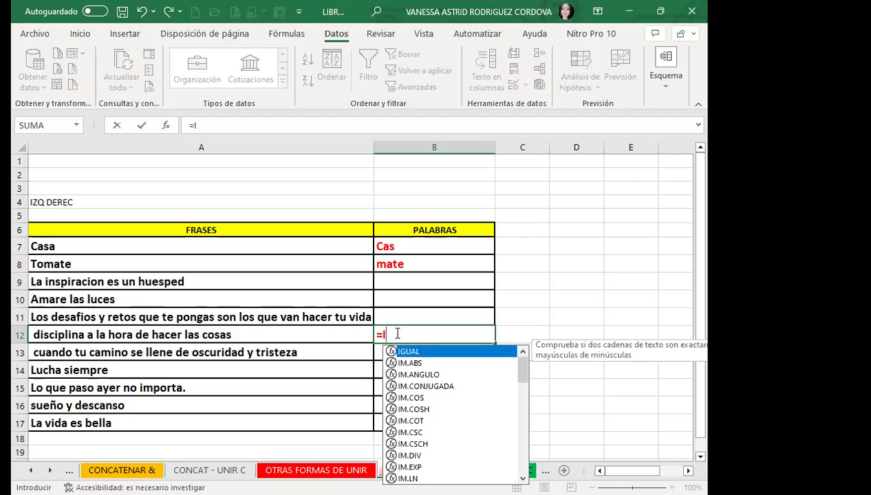
type("Z")
key("Tab")
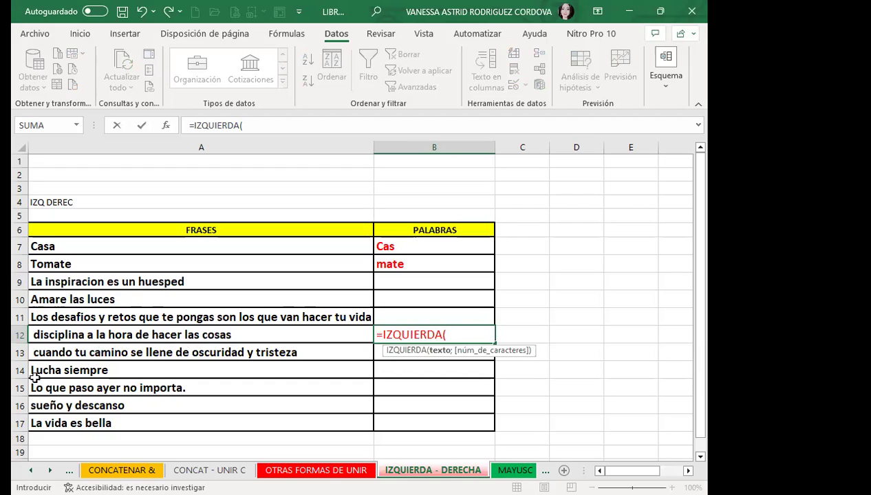
left_click(319, 319)
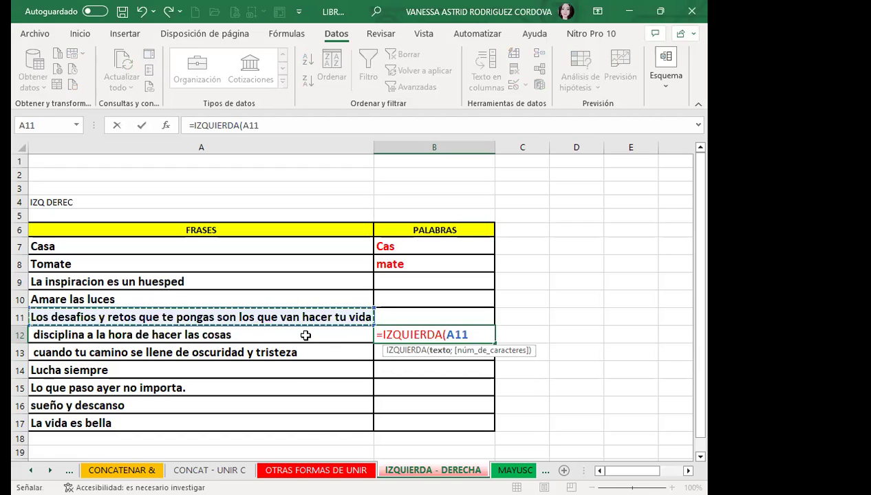
left_click(307, 335)
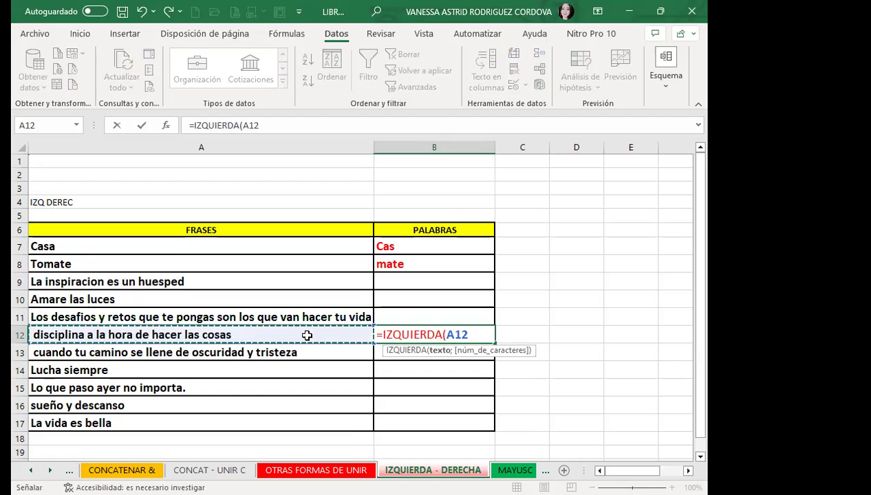
type(";11")
key("BackSpace")
type("0")
key("Return")
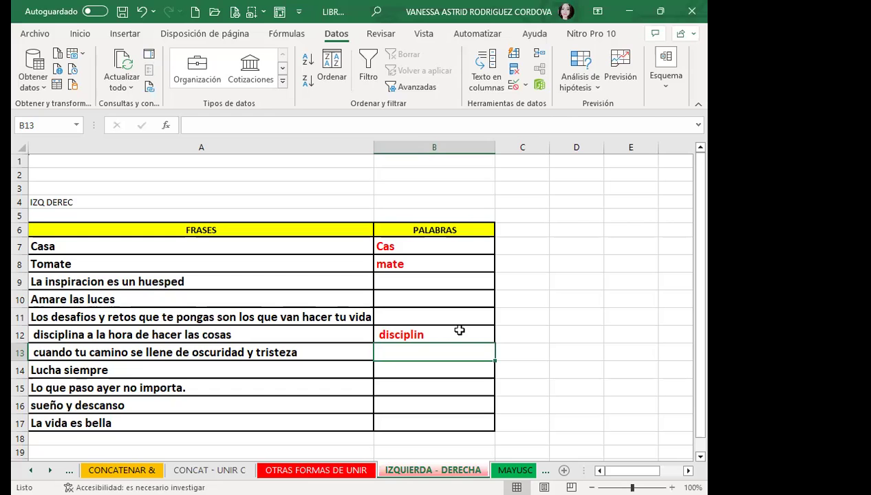
Step: Delete the leading space from A12's phrase so B12 returns disciplina
double_click(35, 334)
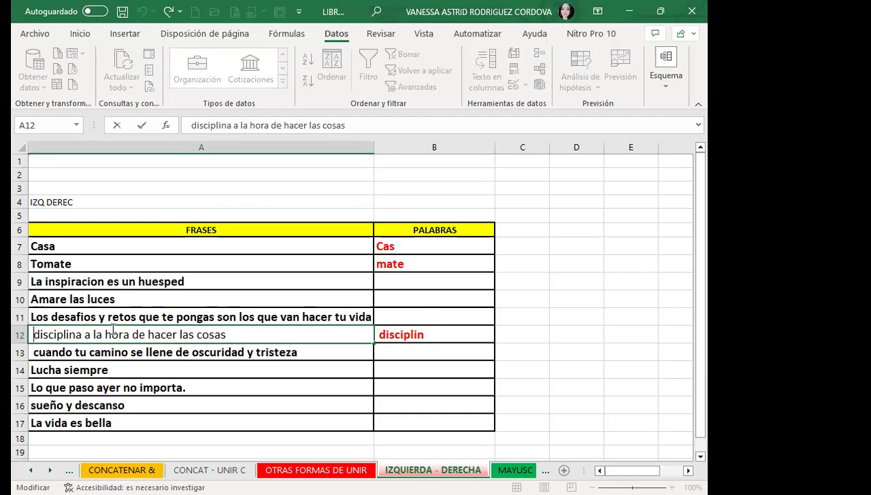
scroll(112, 330, "down", 1)
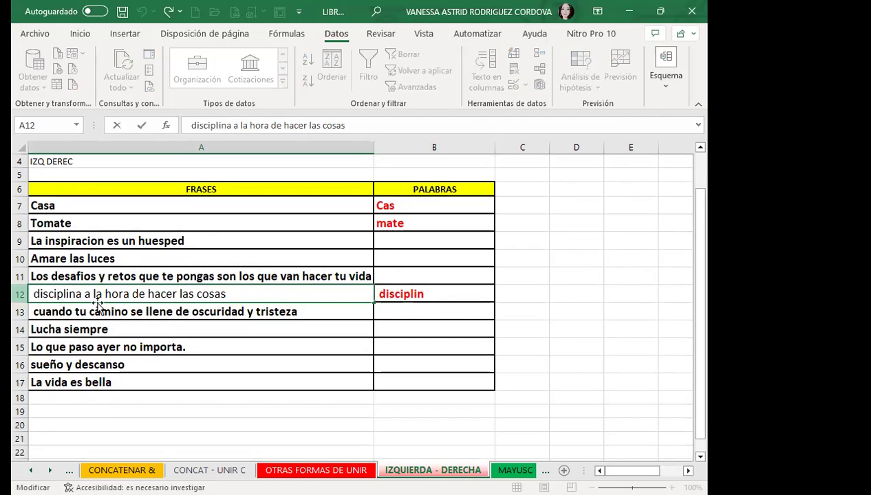
left_click(157, 309)
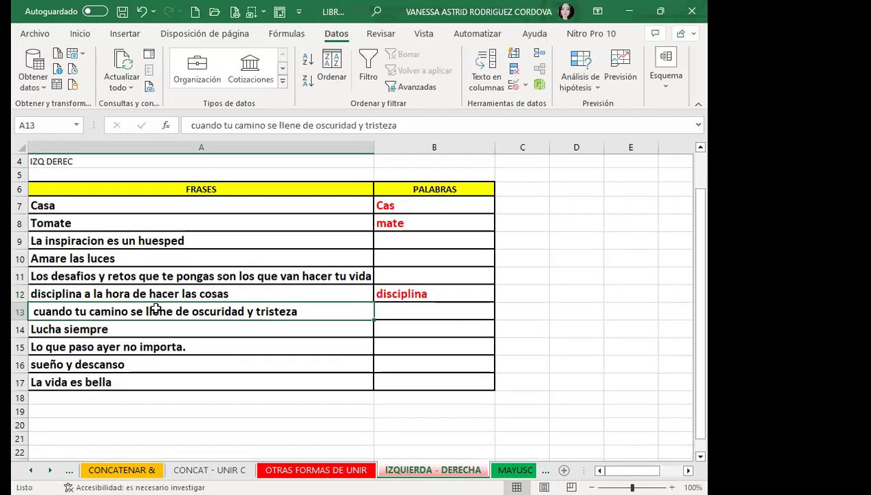
left_click(441, 294)
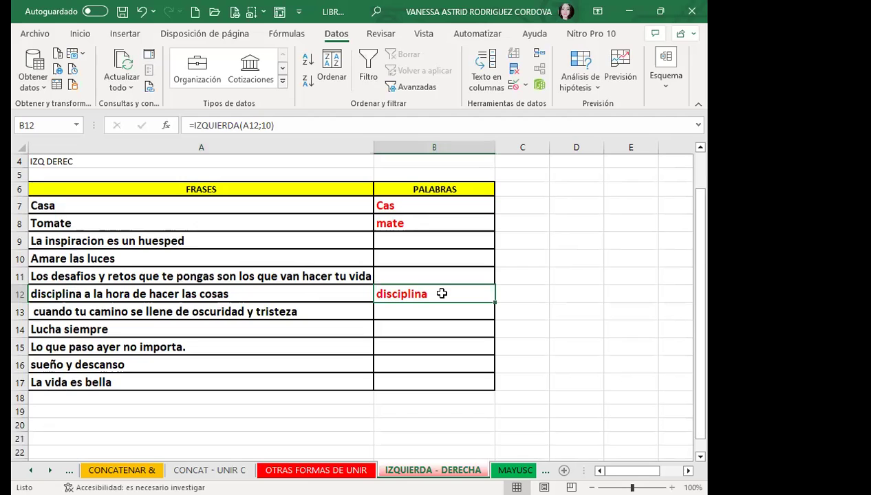
Step: Edit the Lucha siempre phrase in A14, then move to B14
left_click(116, 332)
double_click(117, 333)
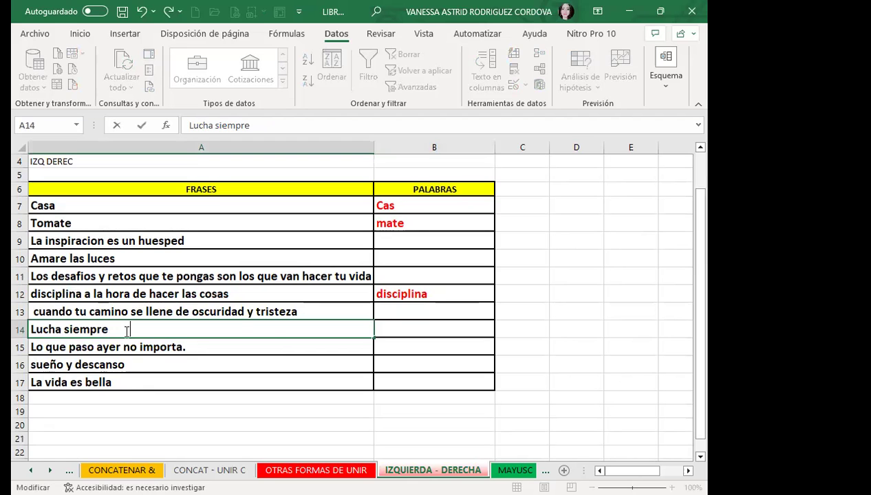
left_click(383, 325)
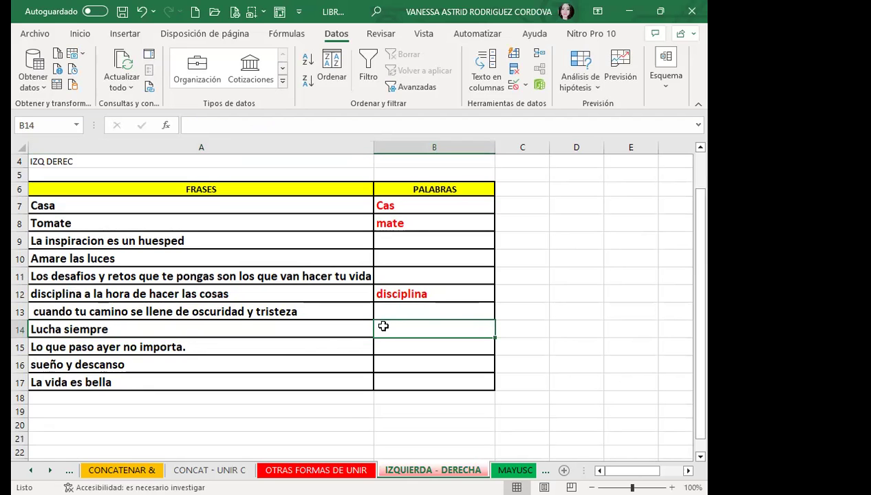
Step: Enter =DERECHA(A14;7) in B14 to extract the end of Lucha siempre
type("=")
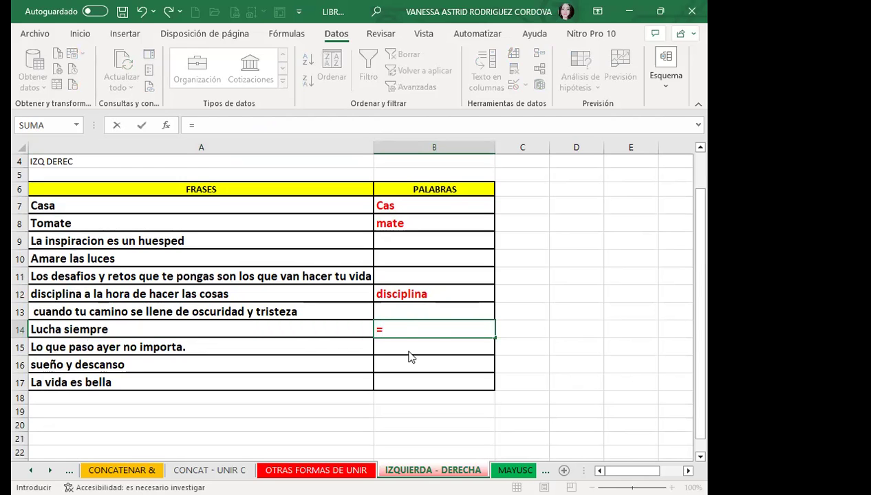
type("DERE")
key("Tab")
left_click(298, 328)
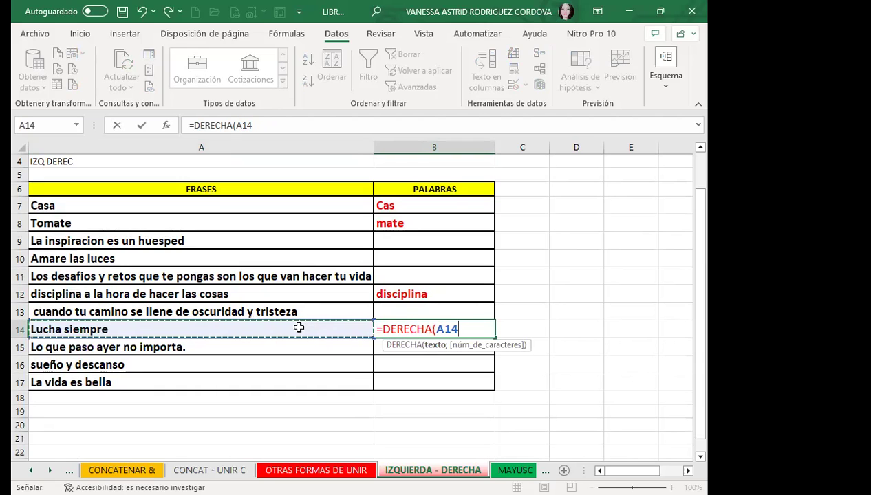
key("F8")
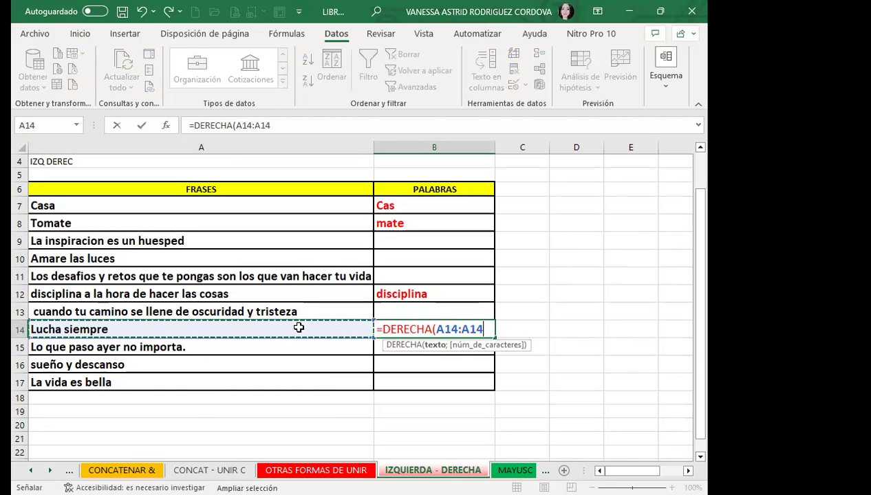
key("BackSpace")
type(";")
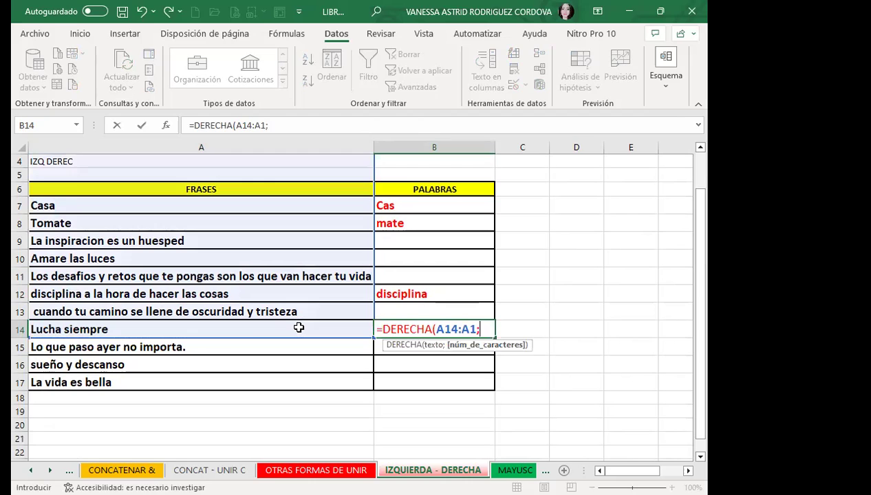
key("BackSpace")
key("BackSpace")
key("BackSpace")
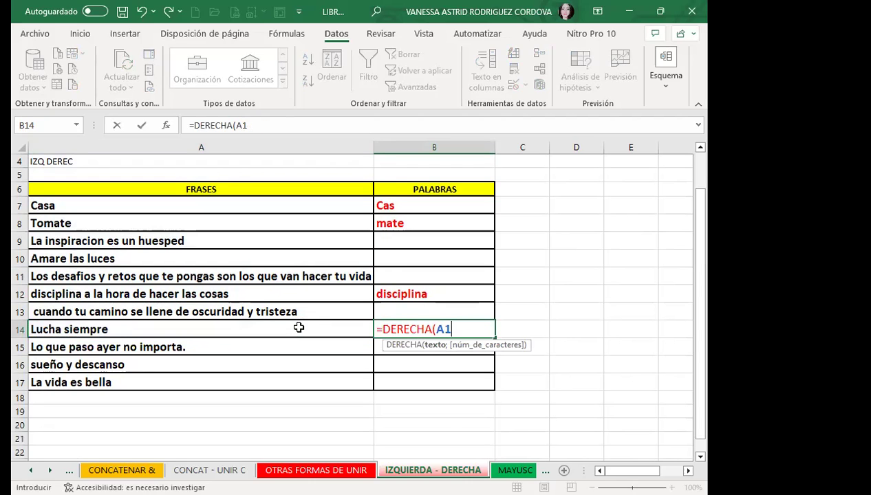
type("4")
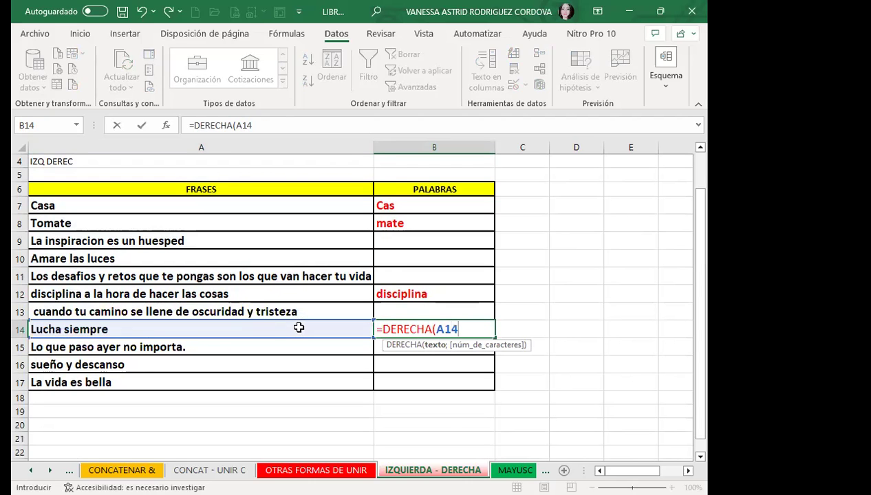
type(";")
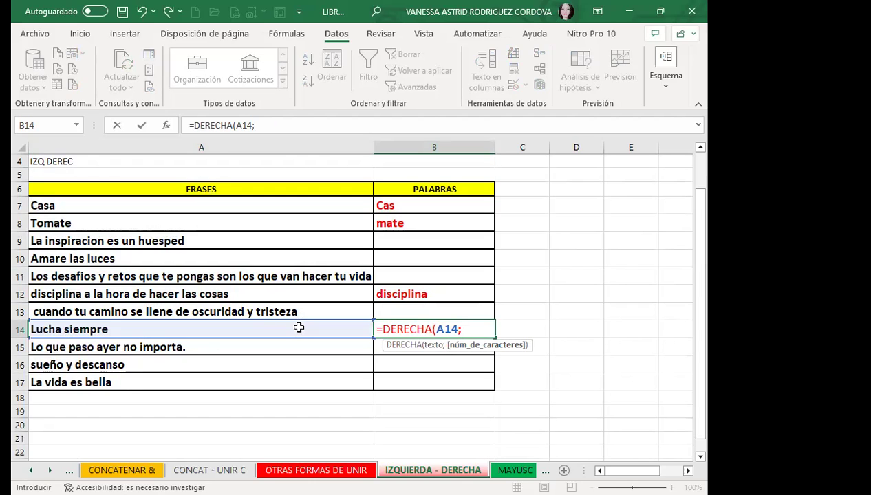
type("7")
key("Return")
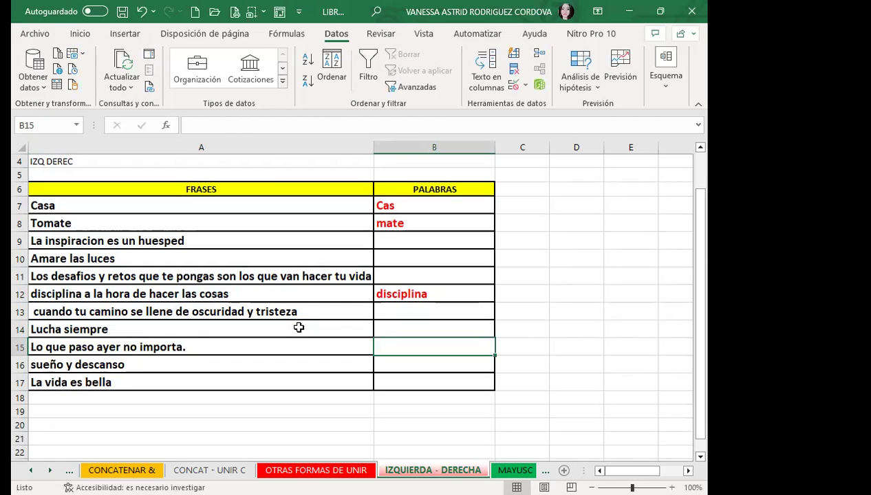
Step: Change B14's DERECHA character count from 7 to 14 in the formula bar
left_click(378, 327)
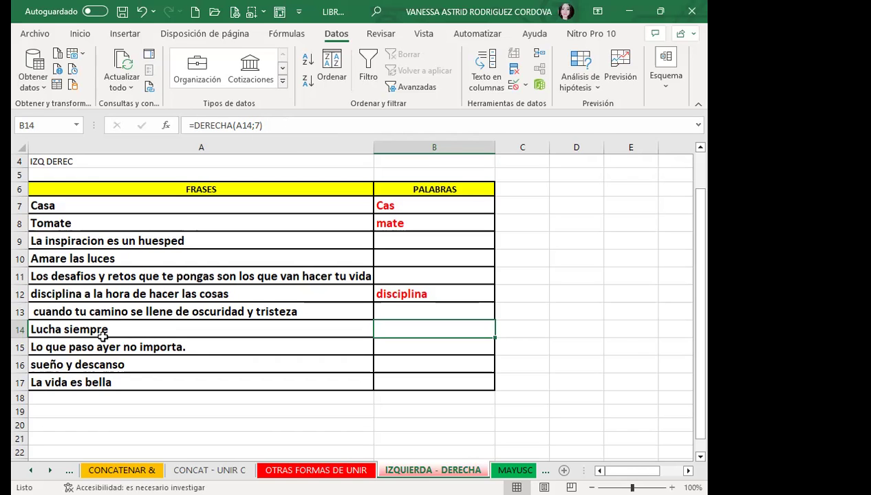
left_click(255, 124)
key("BackSpace")
type("14")
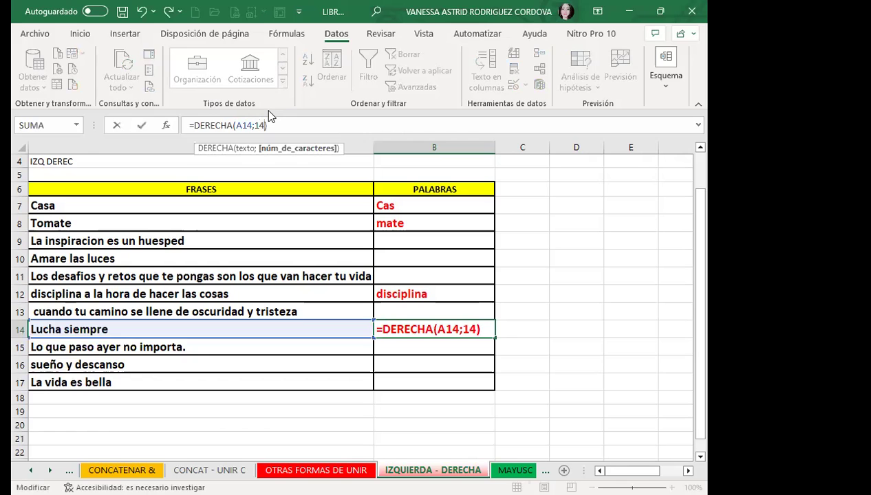
key("Return")
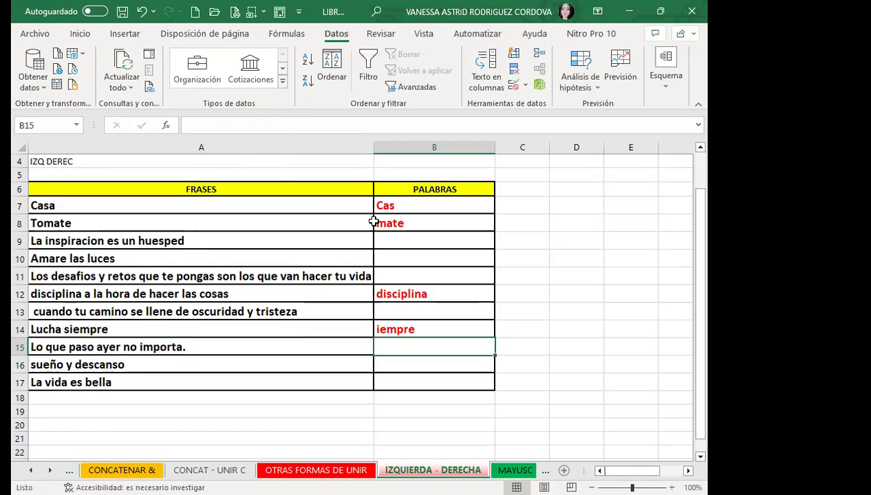
left_click(381, 325)
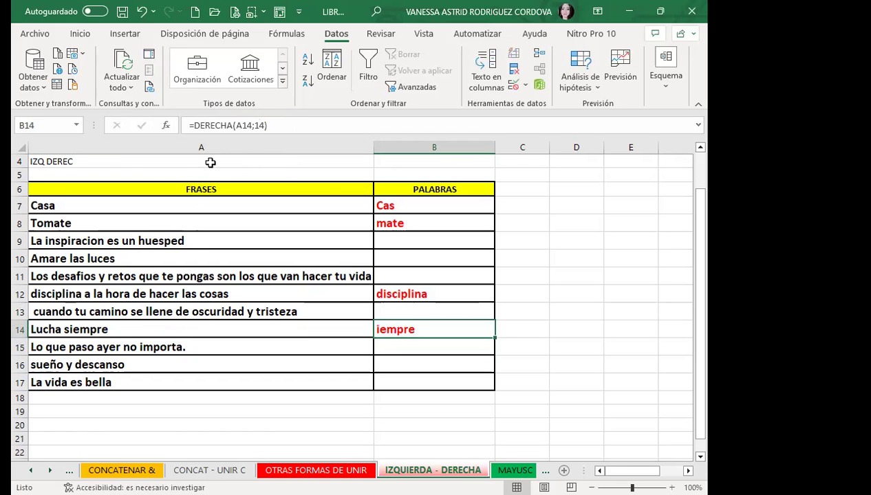
left_click(254, 124)
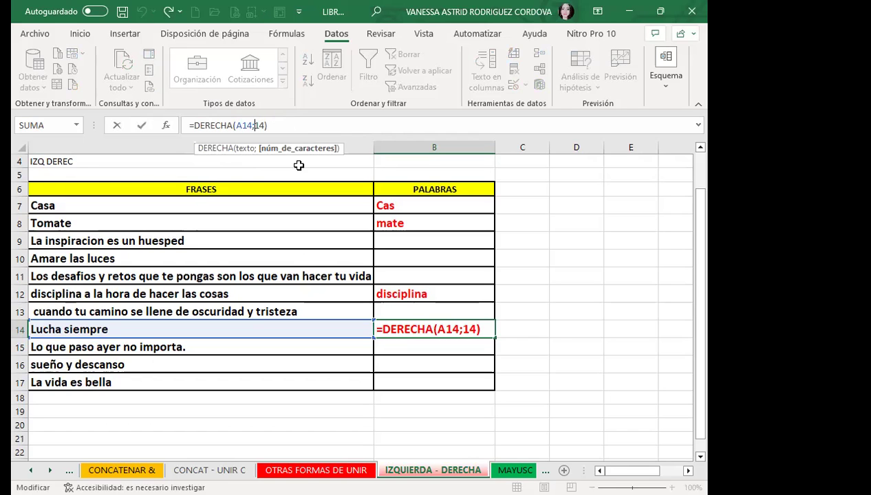
key("Return")
left_click(404, 329)
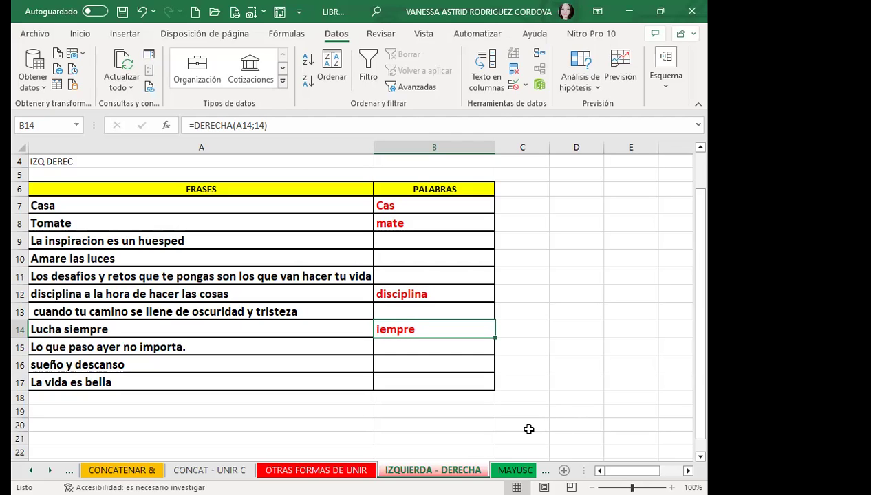
Step: On the MAYUSC - MINUSC sheet, enter =MAYUSC(A6) in B6
left_click(514, 470)
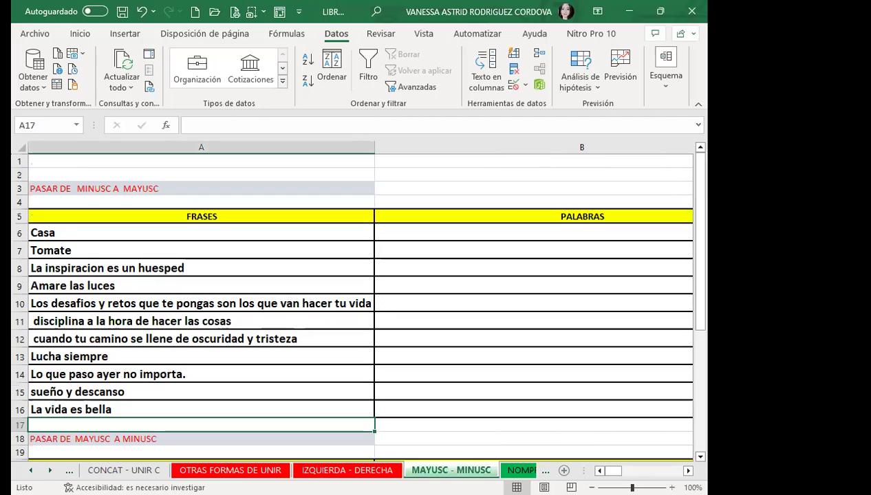
left_click(379, 231)
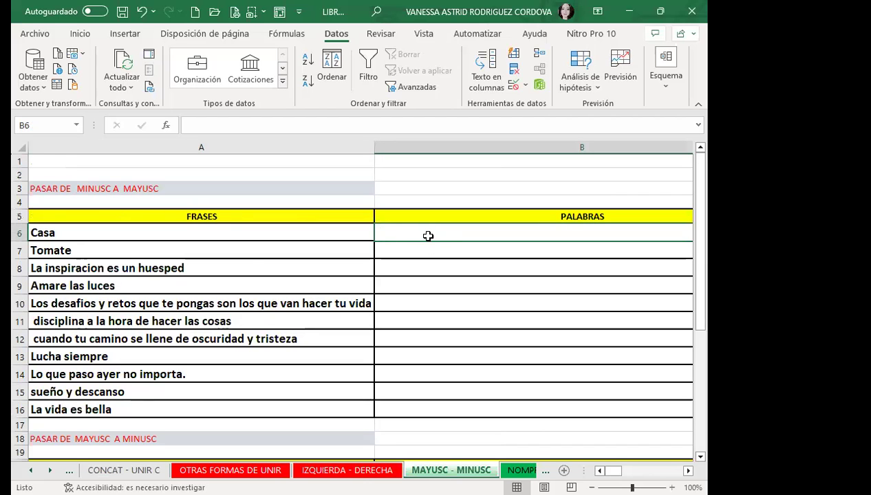
scroll(433, 248, "down", 3)
scroll(410, 285, "up", 2)
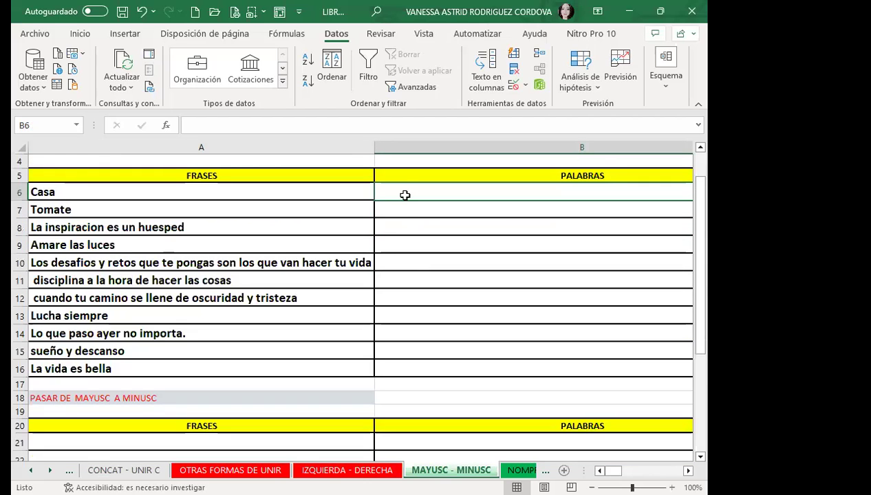
type("=")
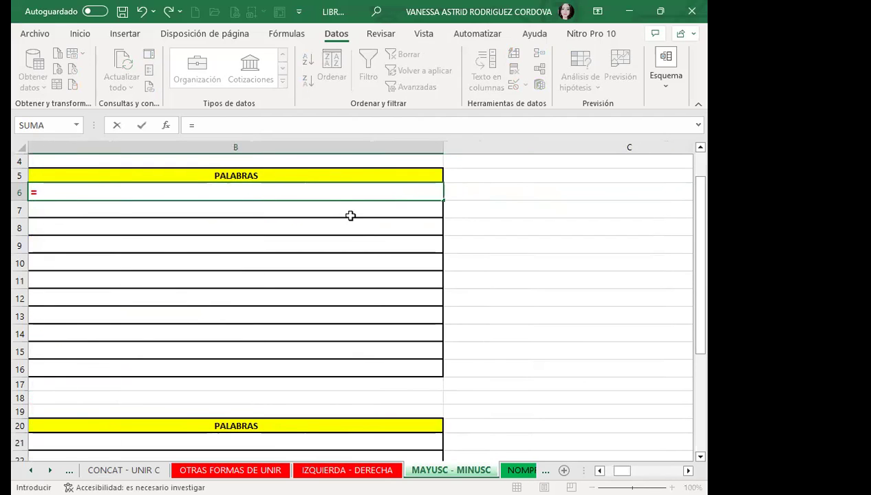
type("MAY")
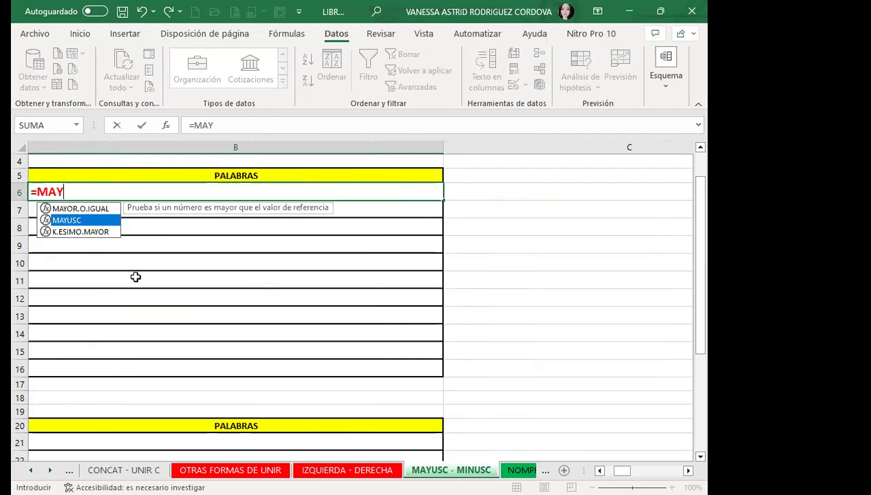
key("Tab")
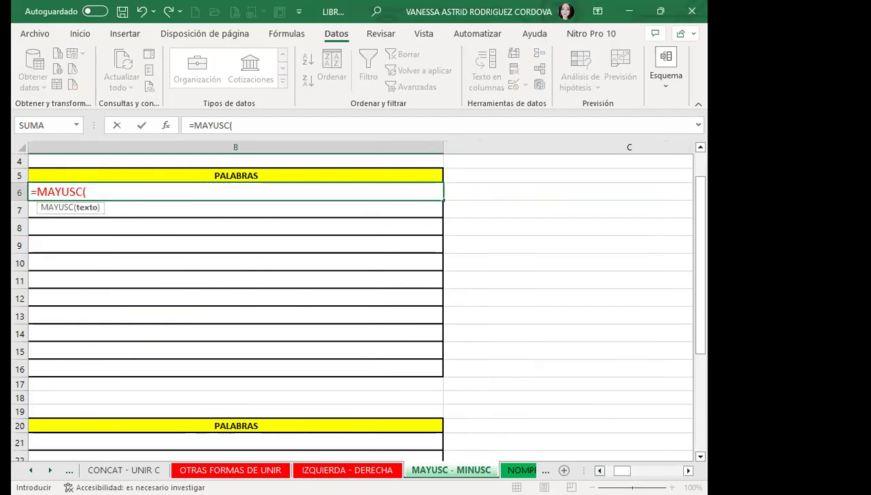
left_click_drag(622, 471, 612, 470)
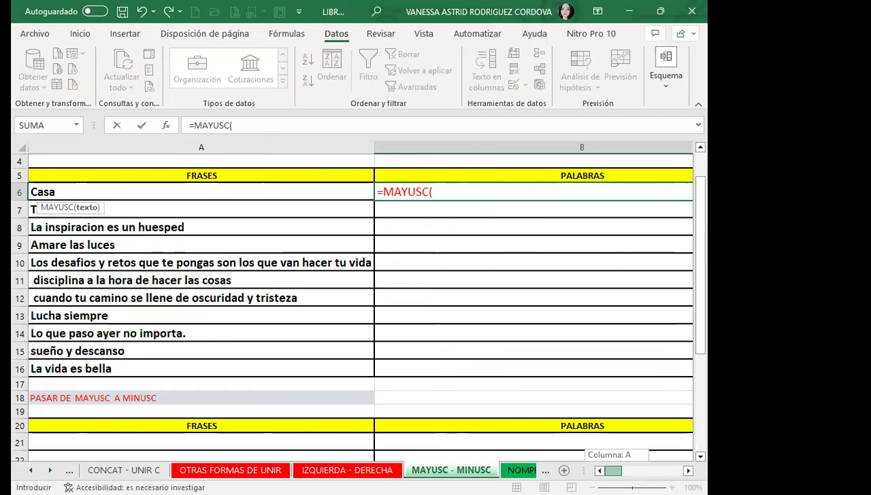
left_click(152, 194)
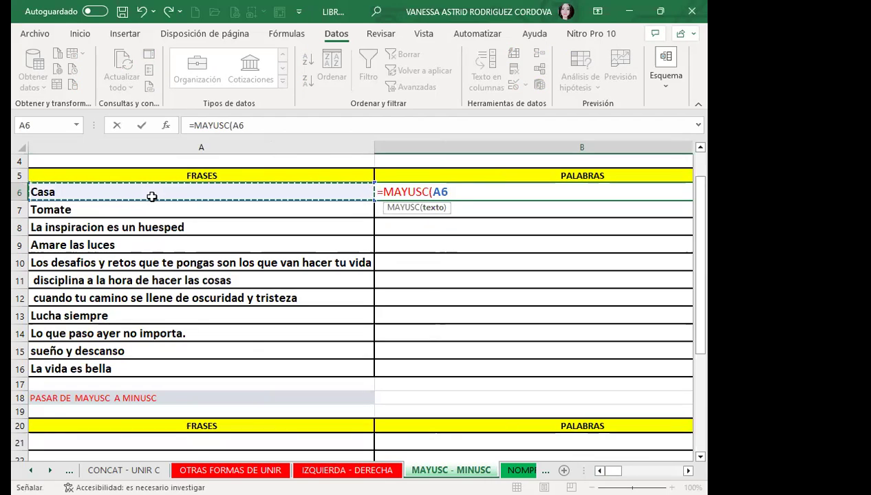
key("Return")
Step: Fill the MAYUSC formula down to B19 and clear the SUEÑO Y DESCANSO result in B15
left_click(135, 193)
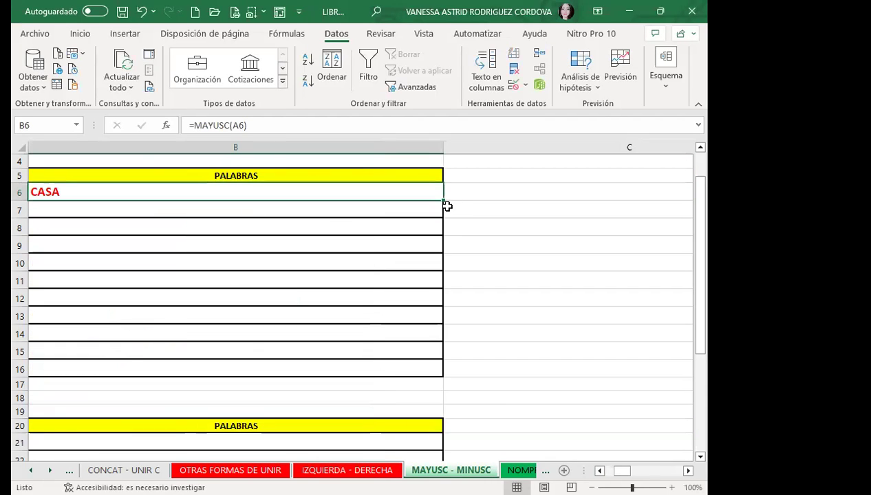
left_click_drag(442, 202, 437, 426)
left_click_drag(622, 470, 609, 471)
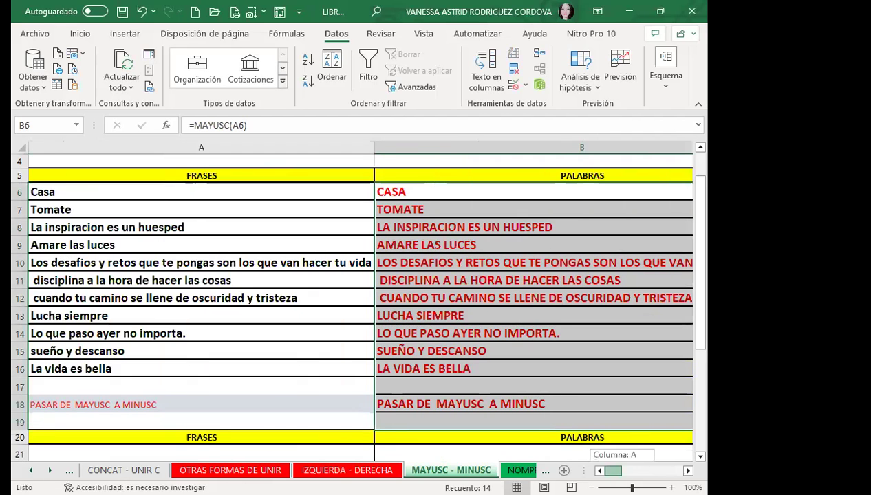
scroll(367, 299, "down", 2, "ctrl")
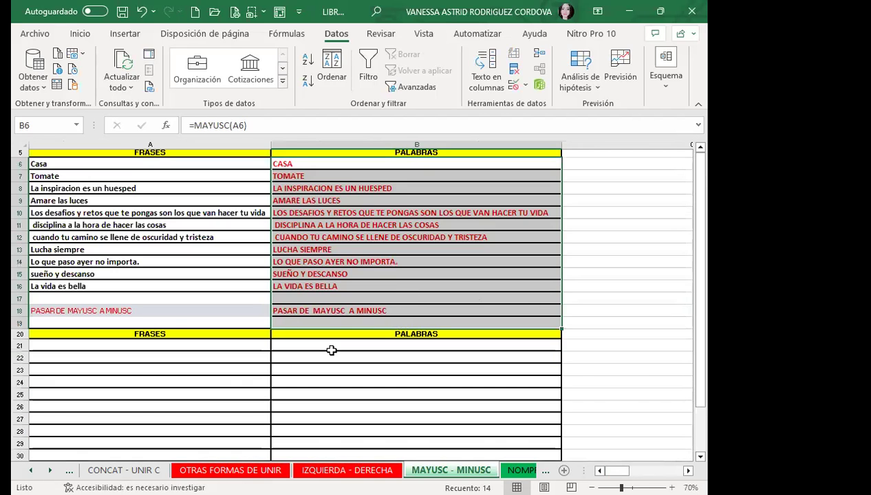
left_click(303, 312)
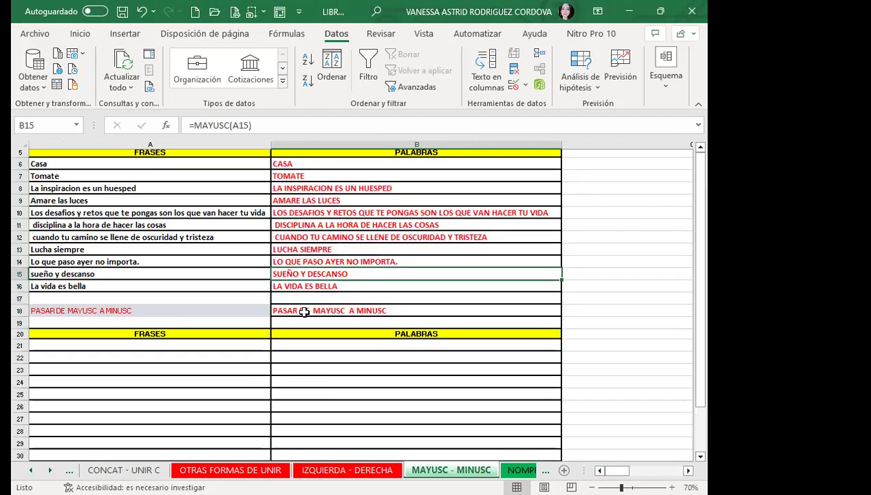
key("Delete")
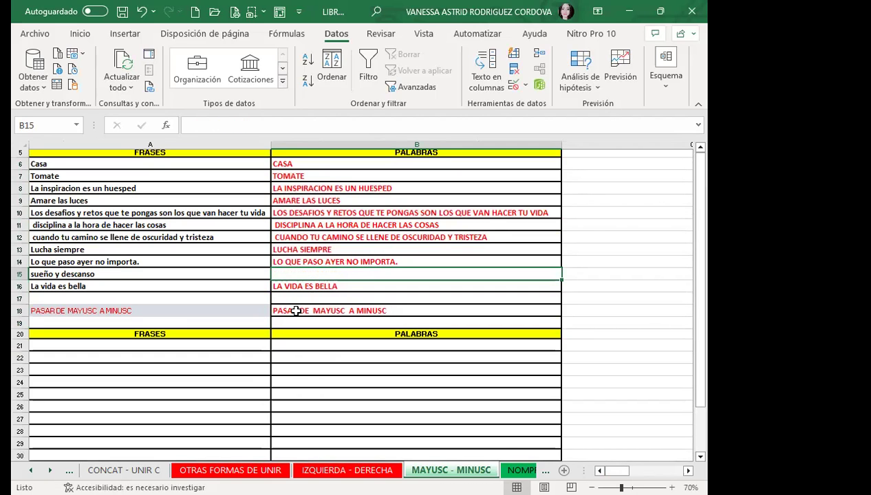
Step: Review the uppercase results in column B, ending on cell B2
left_click(297, 190)
mouse_move(296, 160)
left_mouse_down()
mouse_move(305, 279)
mouse_move(338, 304)
left_mouse_up()
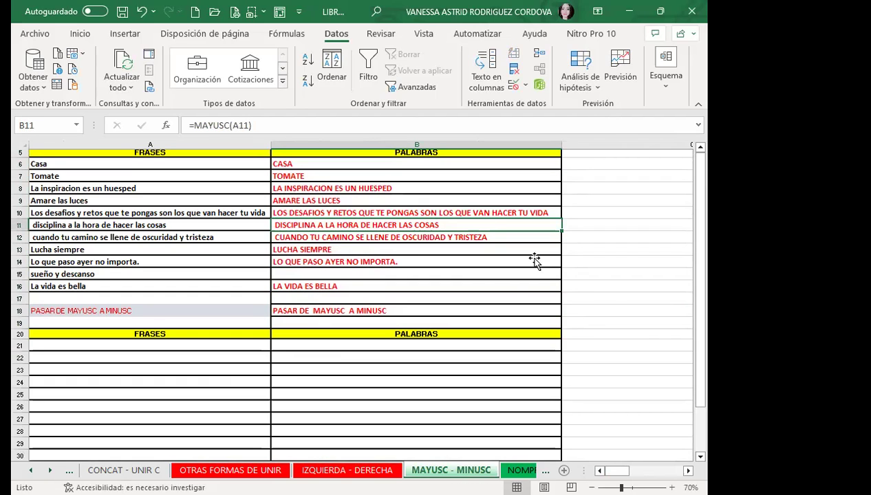
key("Up")
key("Up")
key("Up")
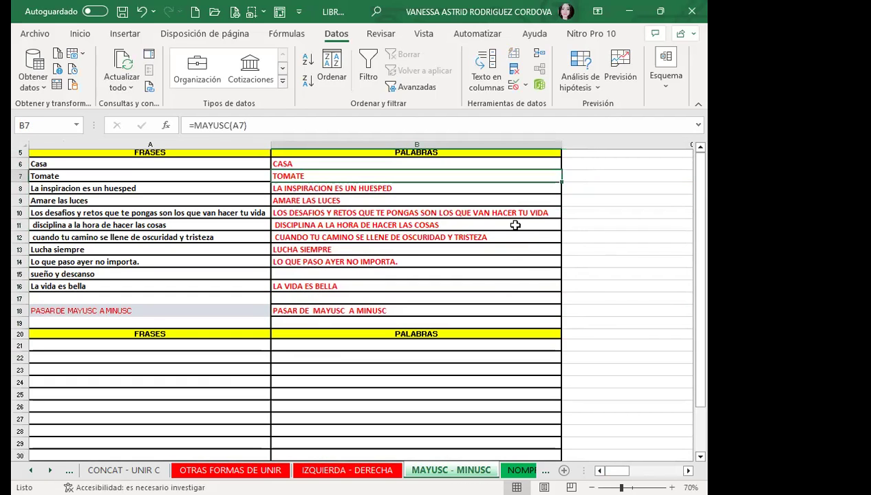
key("Down")
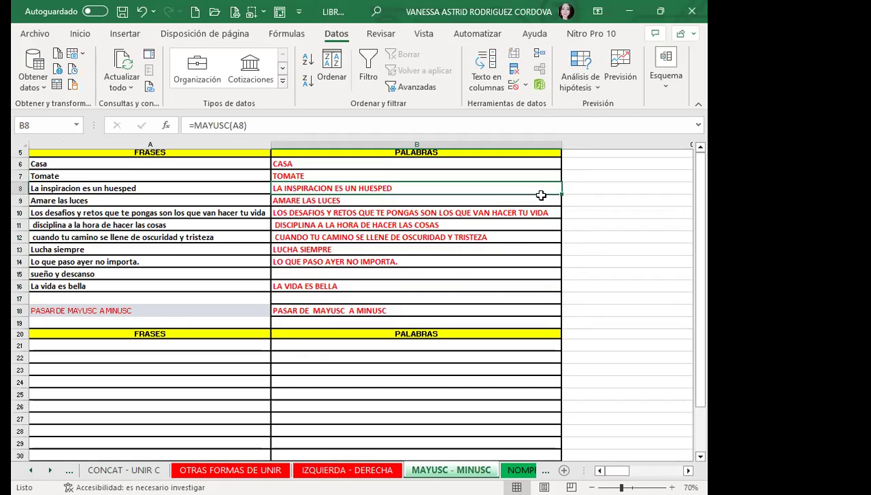
left_click(501, 165)
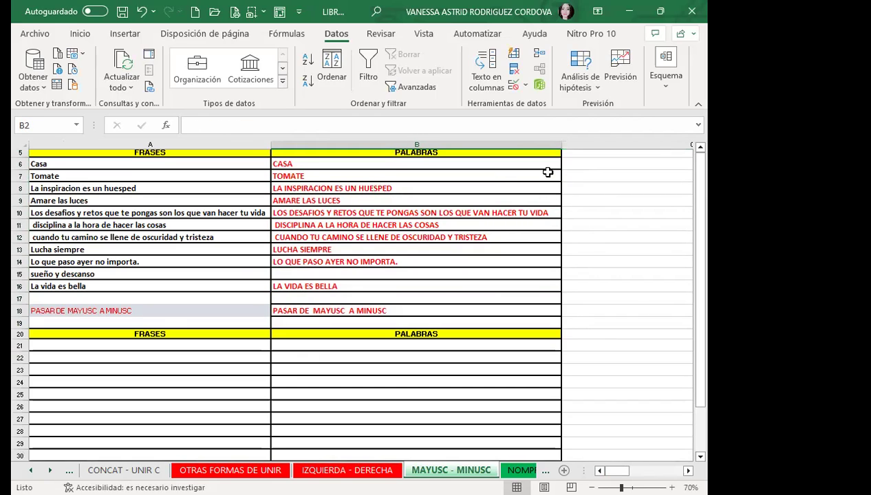
Step: Select and copy the uppercase results B6:B14, then move to cell A21
left_click(332, 162)
key("shift+Down")
key("shift+Down")
key("shift+Down")
key("shift+Down")
key("shift+Down")
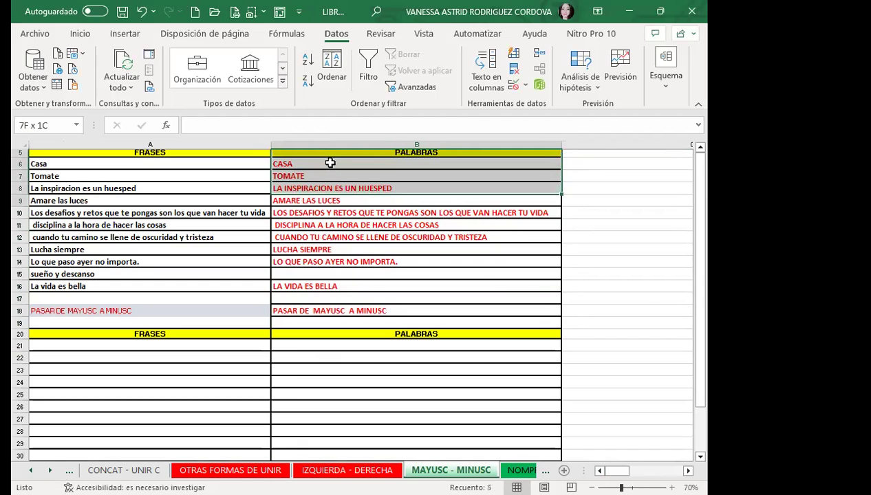
key("shift+Down")
key("shift+Down")
key("Down")
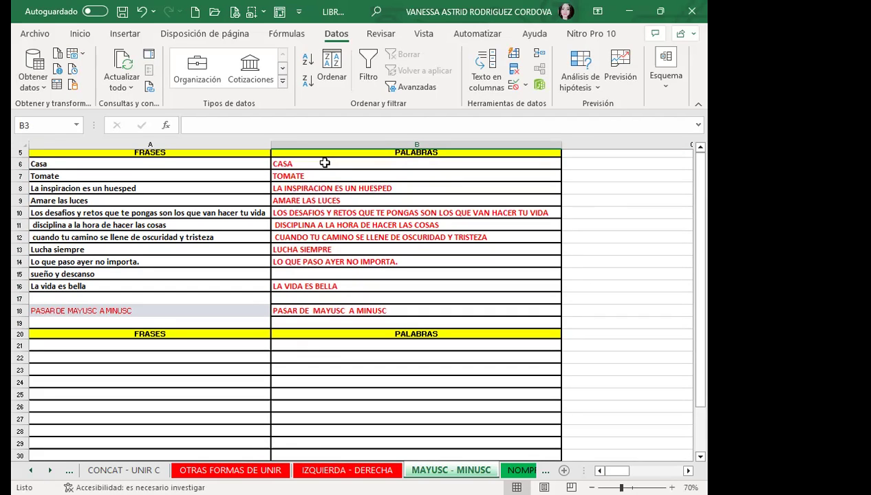
key("Down")
key("Down")
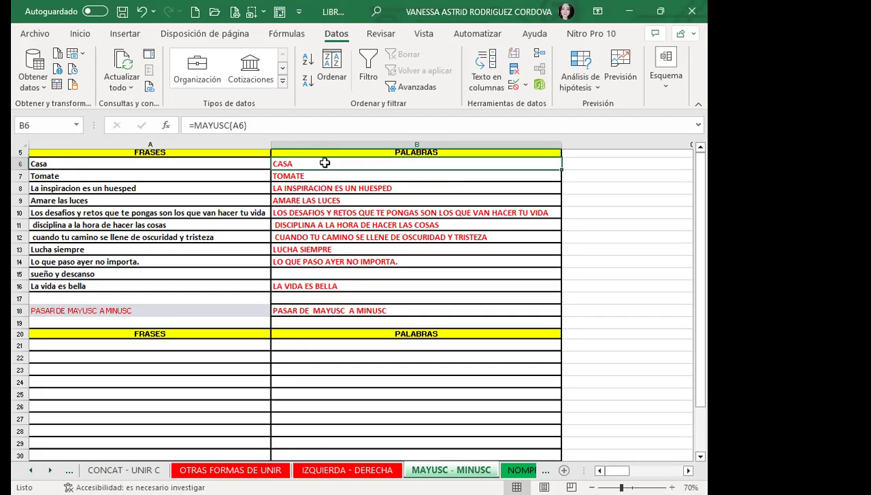
key("shift+Down")
key("shift+Down")
key("shift+Down")
key("shift+Down")
key("shift+Down")
key("shift+Down")
key("shift+Down")
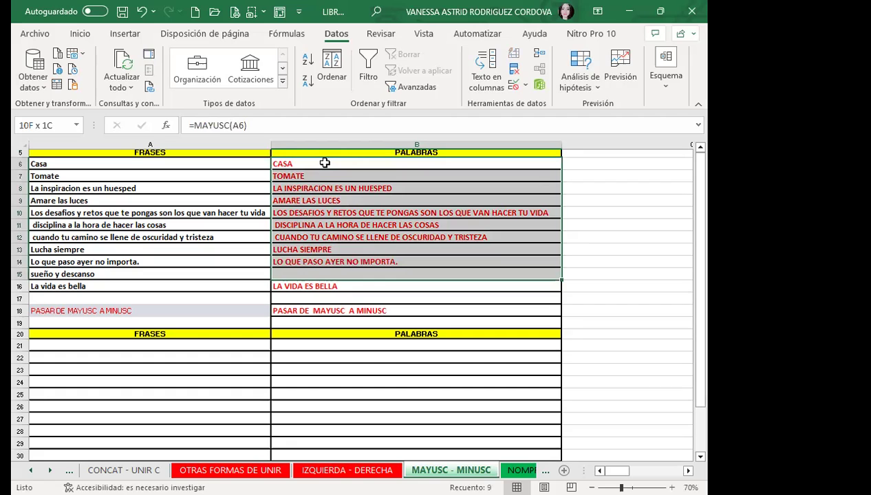
key("shift+Up")
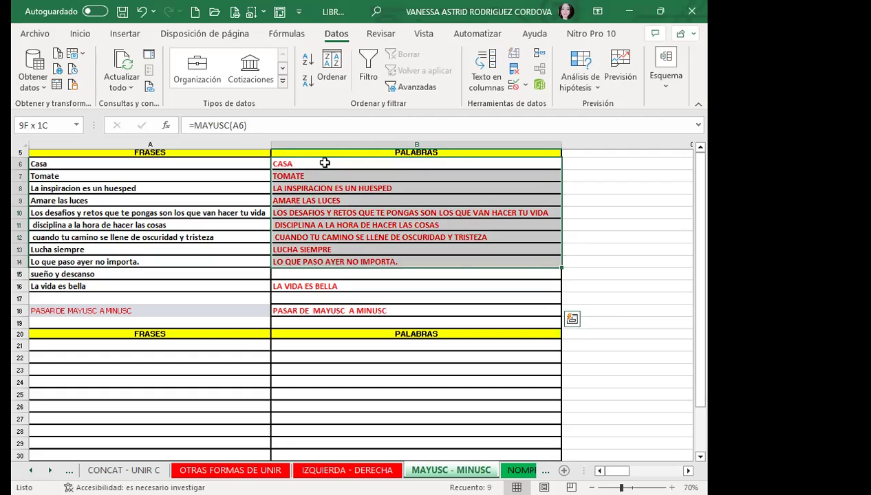
key("ctrl+c")
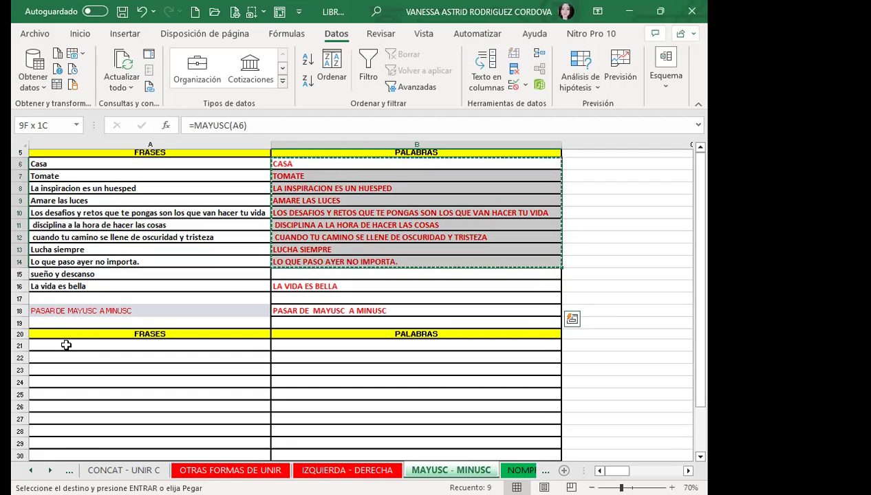
left_click(66, 344)
key("Down")
key("Down")
key("Down")
key("Down")
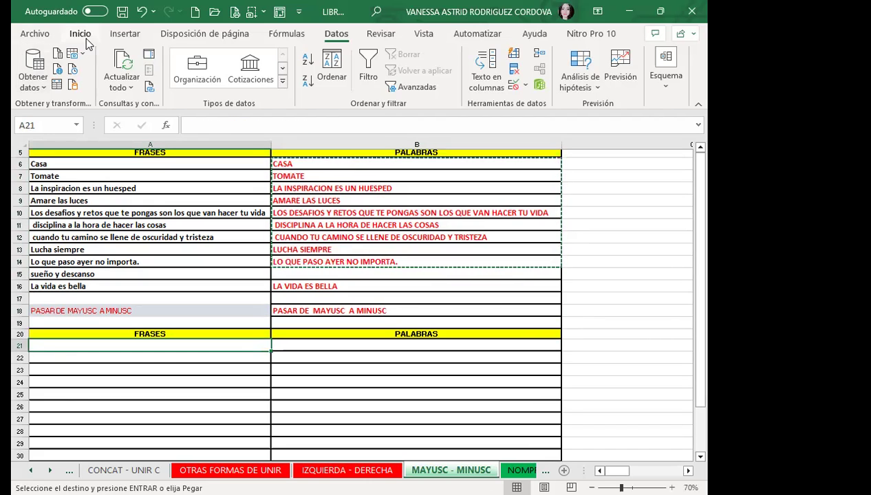
Step: Paste the copied uppercase phrases into A21:A29 as values via Pegado especial
left_click(80, 34)
left_click(29, 88)
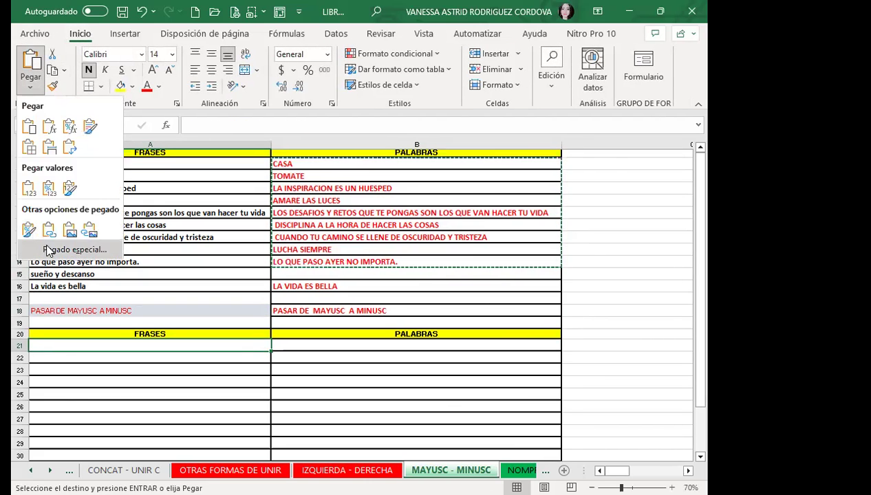
left_click(48, 251)
left_click(141, 242)
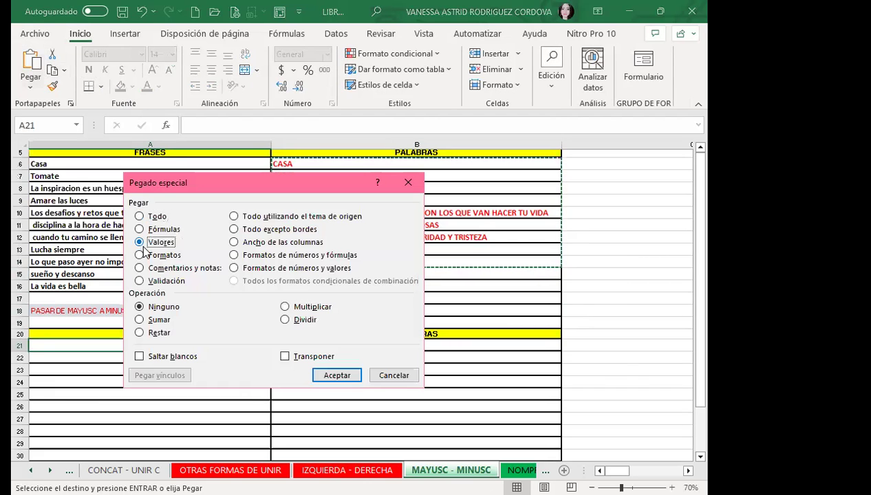
left_click(330, 376)
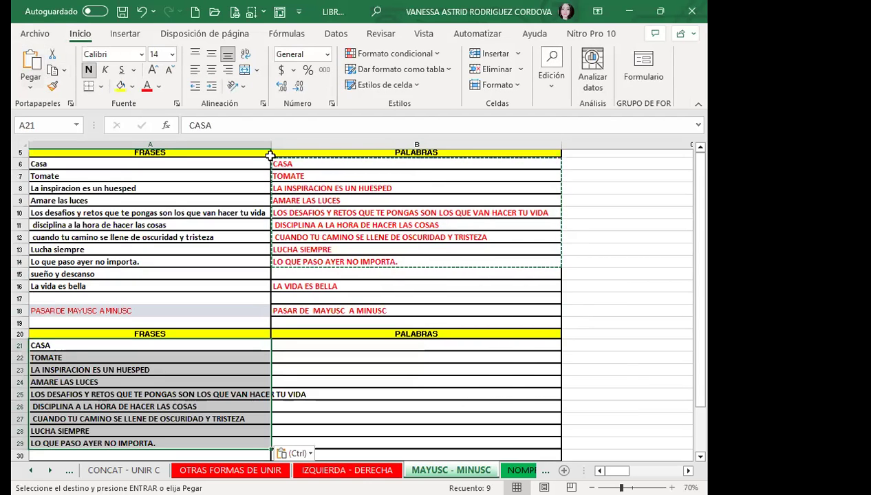
Step: Widen column A to fit the pasted phrases and select B21
left_click_drag(270, 148, 308, 147)
scroll(340, 354, "up", 1)
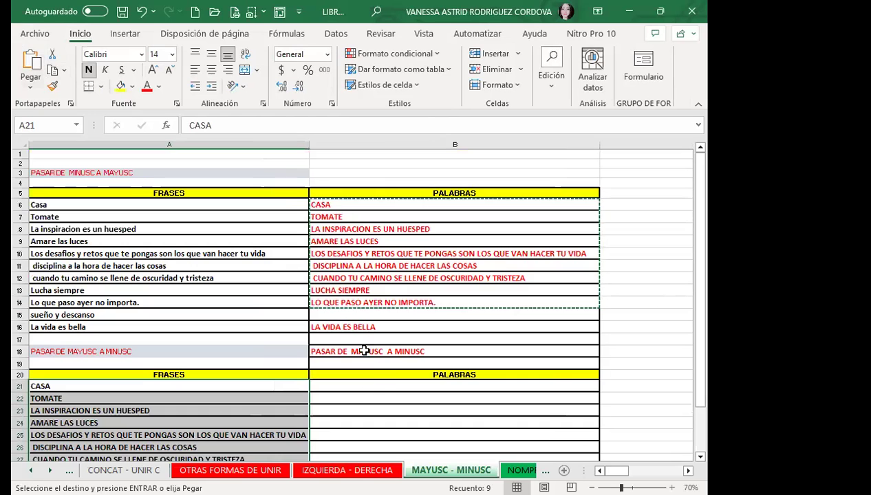
left_click(340, 386)
scroll(220, 382, "down", 1)
scroll(156, 359, "down", 1)
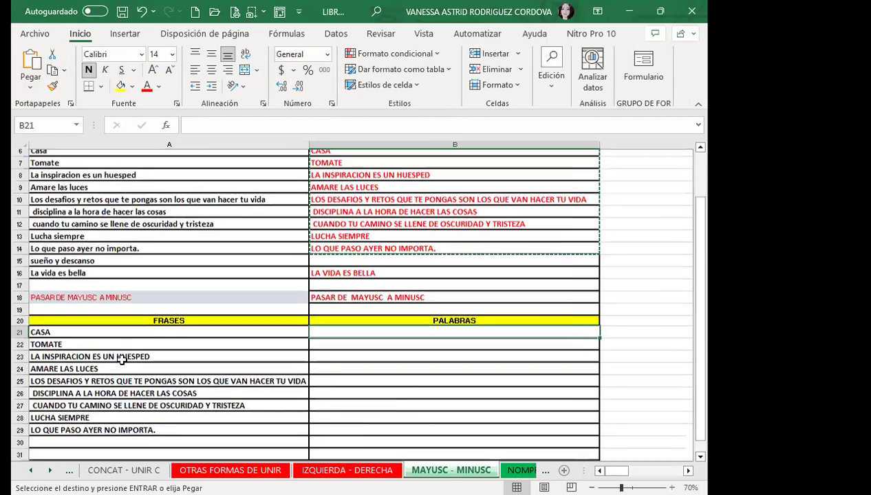
Step: Enter =MINUSC(A21) in B21 and fill it down column B to B29
type("=")
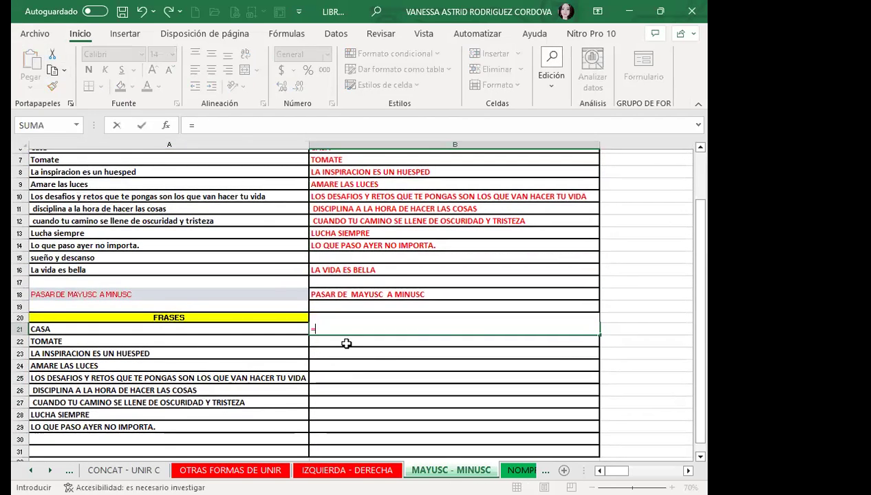
type("MIN")
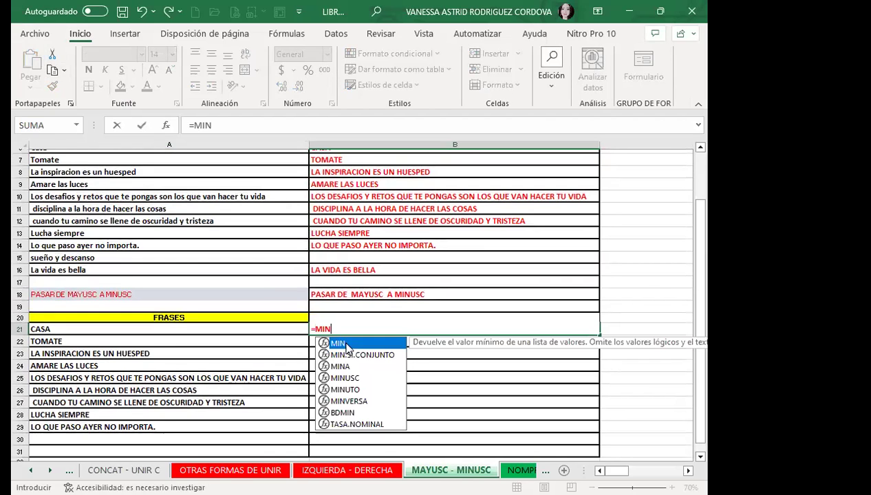
left_click(361, 379)
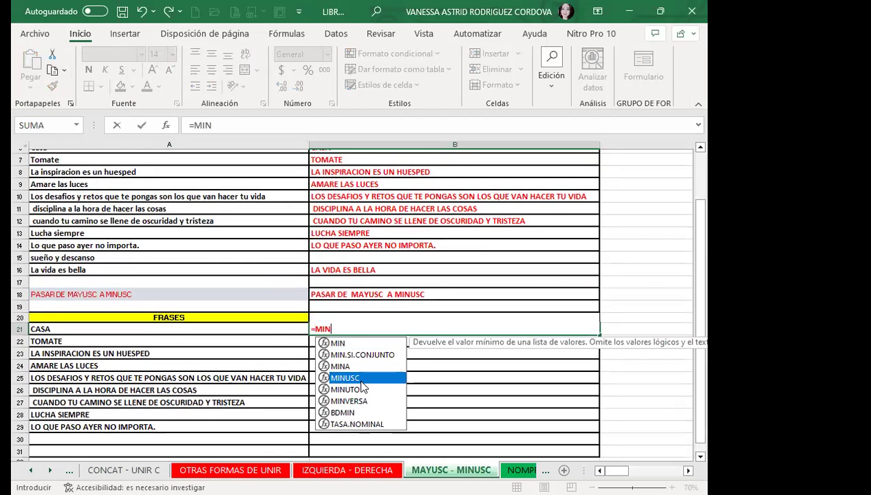
key("Tab")
left_click(244, 328)
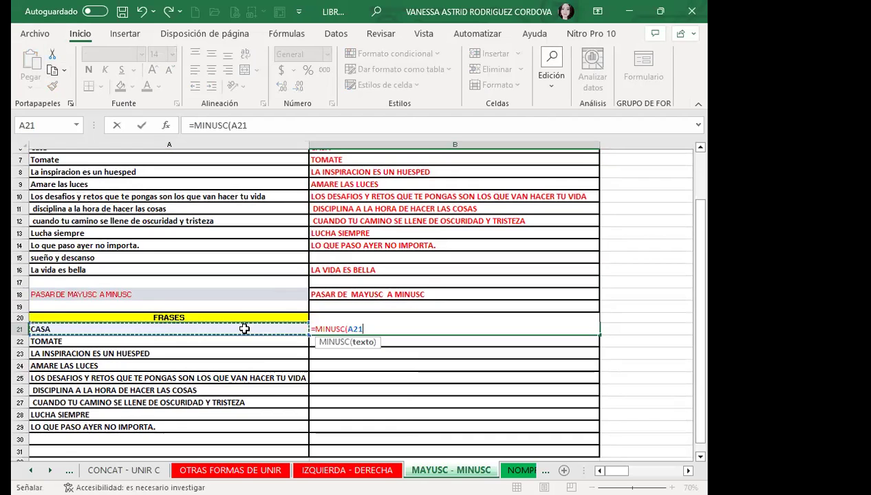
key("Return")
left_click(347, 323)
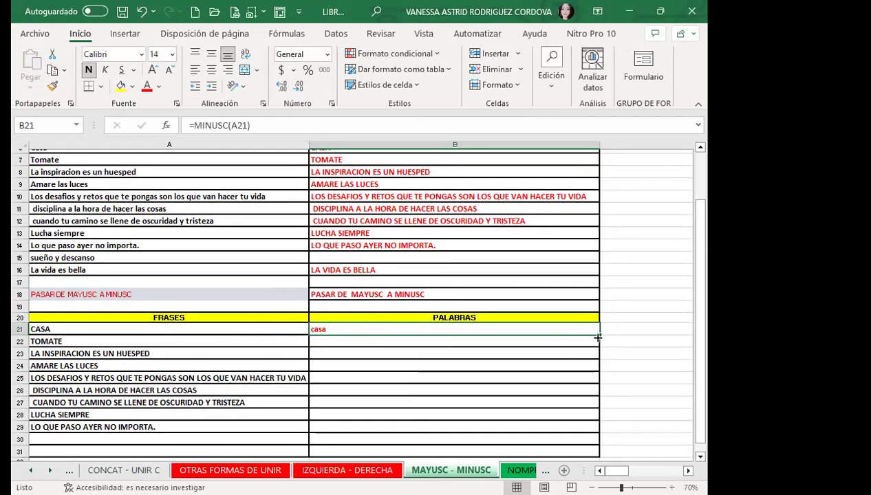
left_click_drag(599, 335, 602, 437)
Step: Compare the MINUSC and MAYUSC formulas in column B with their column A phrases
left_click(218, 358)
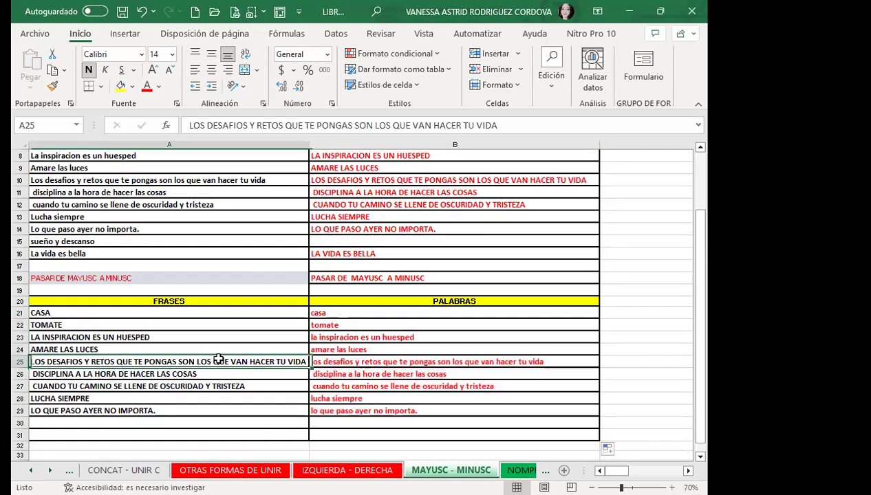
left_click(359, 358)
scroll(357, 351, "up", 3)
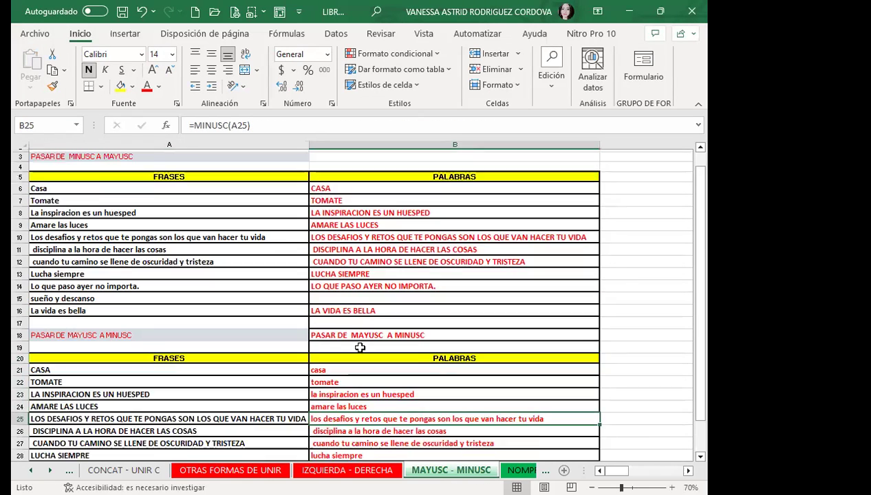
left_click(361, 267)
left_click(129, 230)
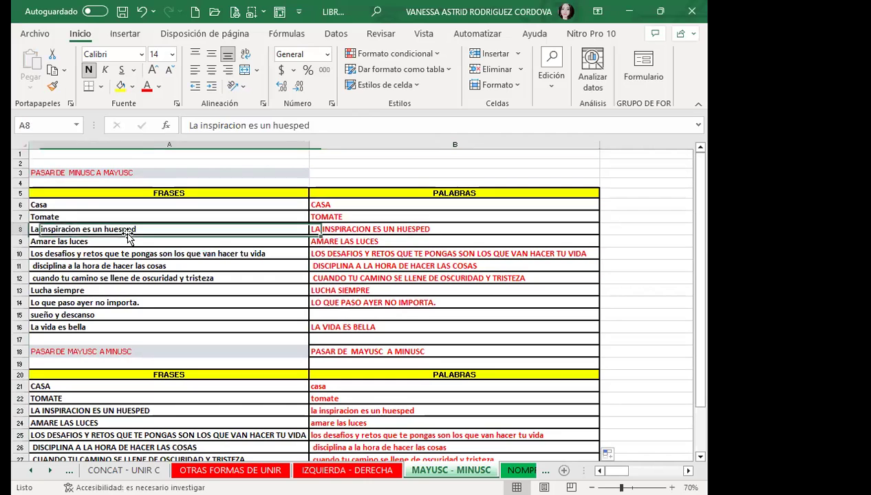
left_click(360, 244)
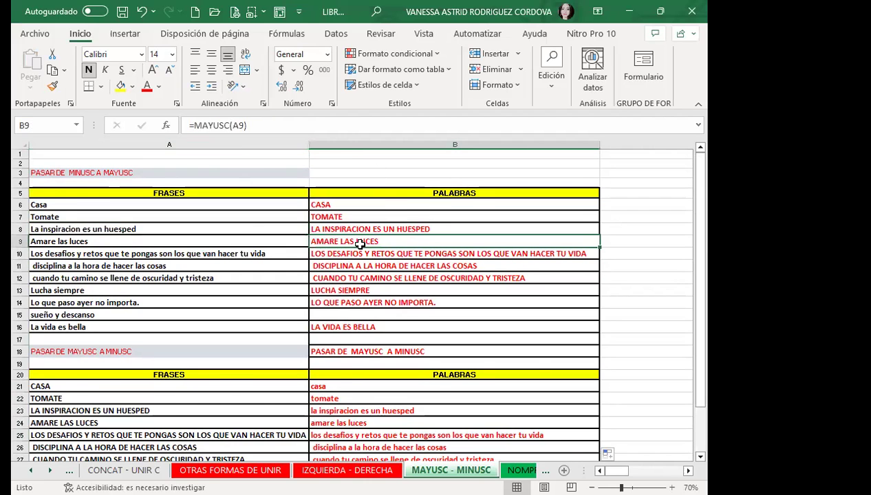
scroll(360, 243, "down", 2)
left_click(73, 353)
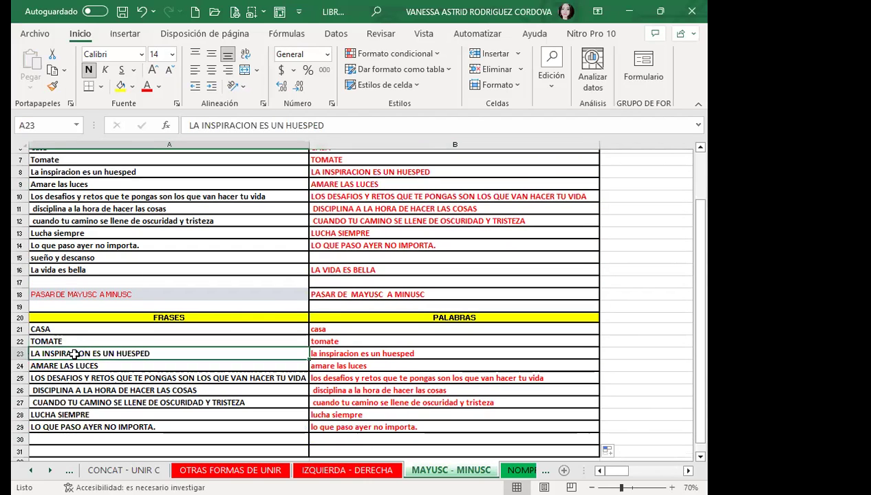
left_click(359, 234)
left_click(142, 352)
left_click(88, 365)
Step: Cancel an accidental move of CASA into A22, recheck the MINUSC formulas, then go to NOMPROPIO
left_click(85, 330)
left_click(347, 329)
left_click(213, 326)
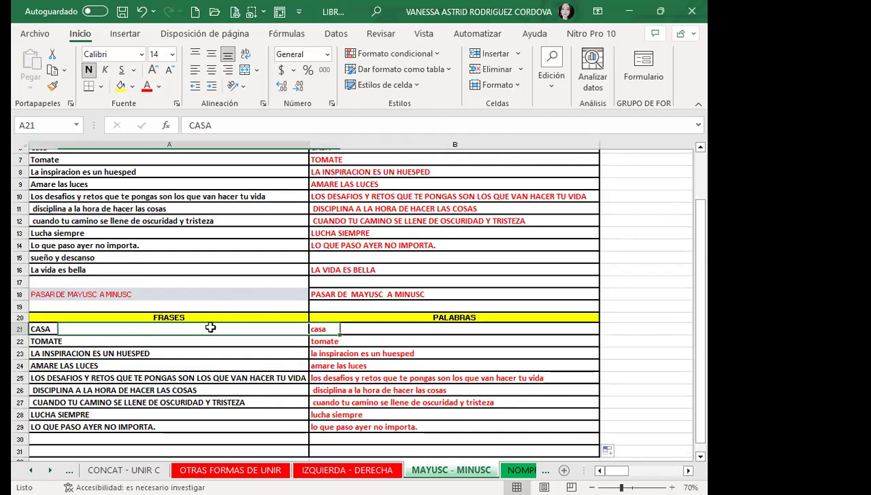
left_click_drag(69, 334, 69, 340)
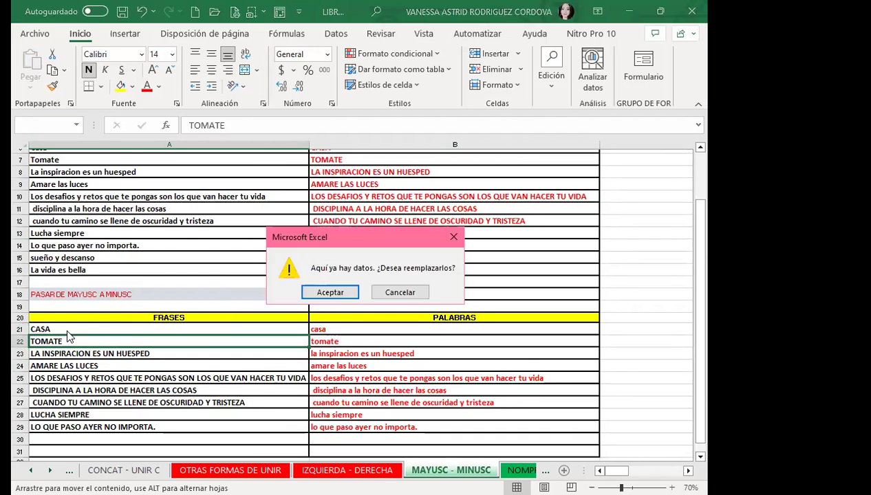
left_click(453, 238)
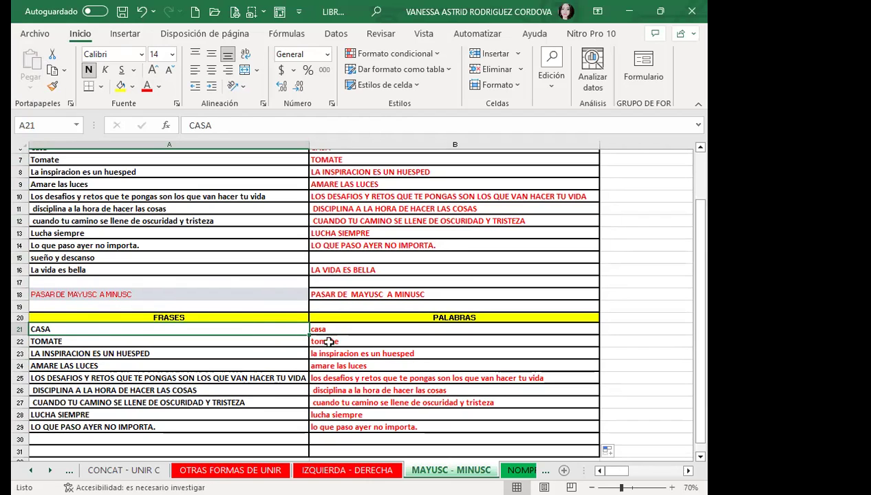
left_click(110, 363)
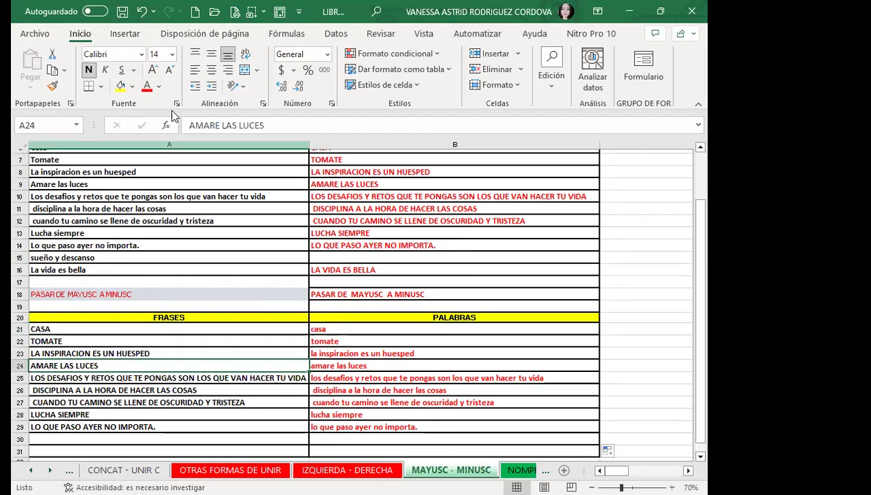
left_click(306, 329)
left_click(336, 329)
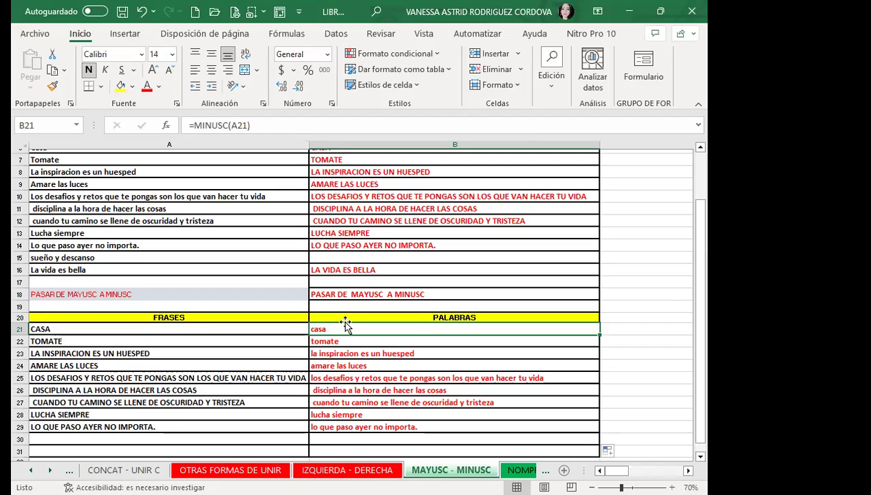
left_click(337, 351)
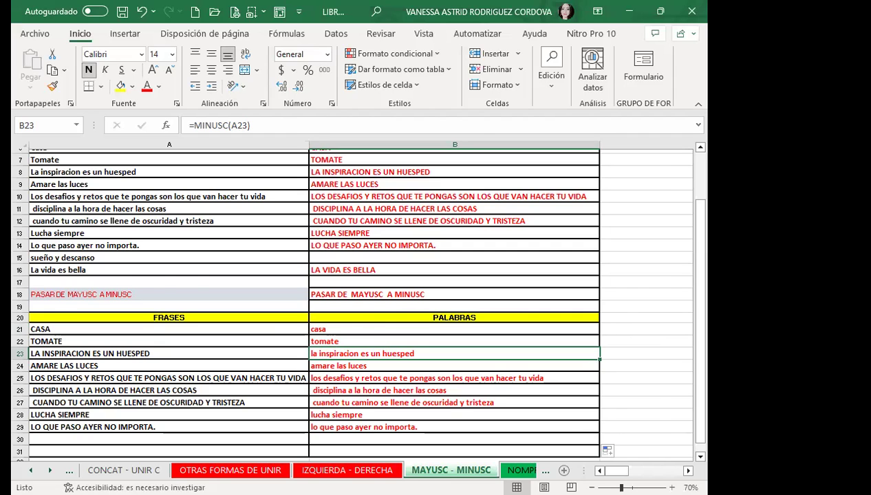
key("ctrl+Page_Down")
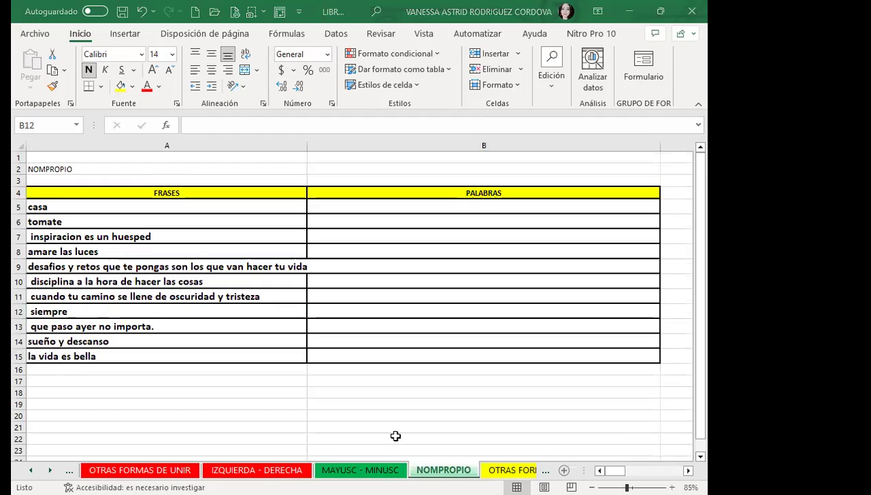
Step: Autofit column A and review the phrases from casa down to la vida es bella
double_click(318, 145)
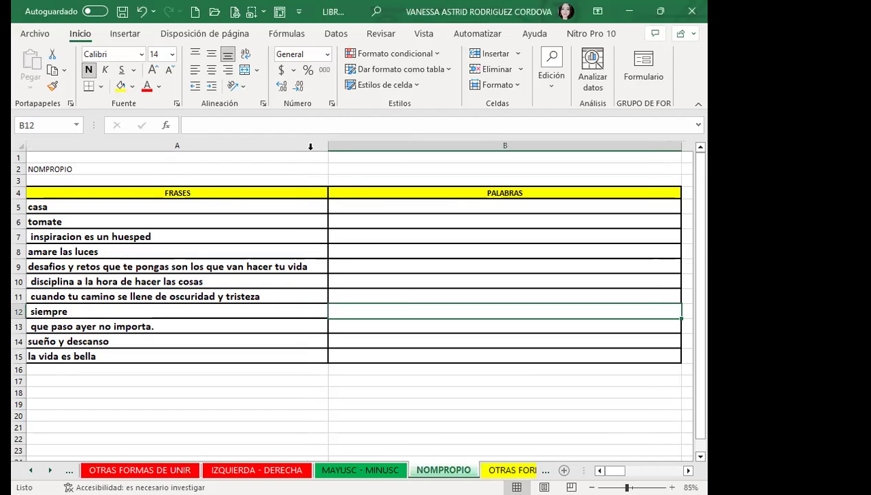
left_click(156, 210)
left_click(97, 223)
left_click(120, 234)
left_click(82, 252)
left_click(85, 281)
left_click(58, 312)
left_click_drag(42, 327, 41, 342)
left_click(42, 356)
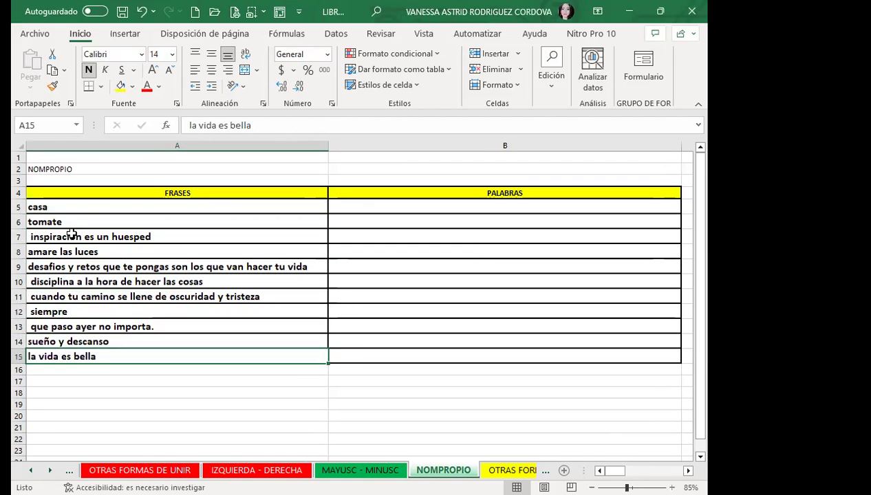
Step: Revisit casa, tomate and the A7 phrase, then select B5 for the first result
left_click(92, 208)
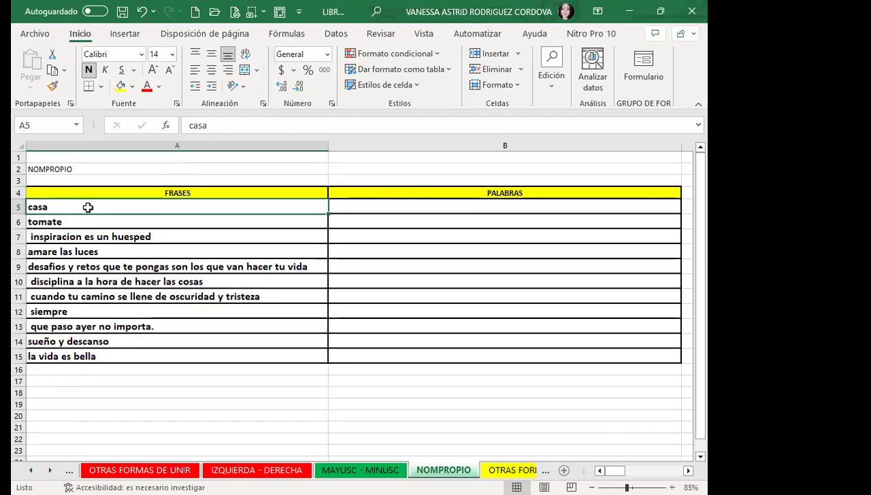
left_click(118, 221)
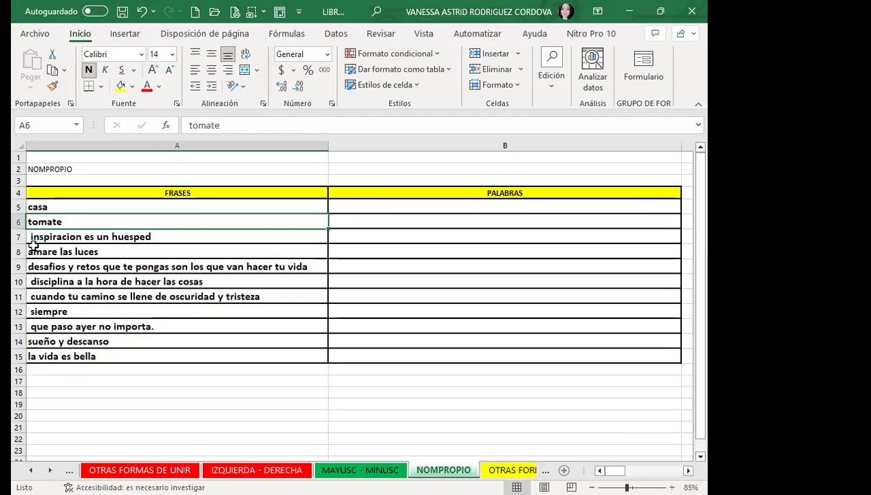
left_click(359, 208)
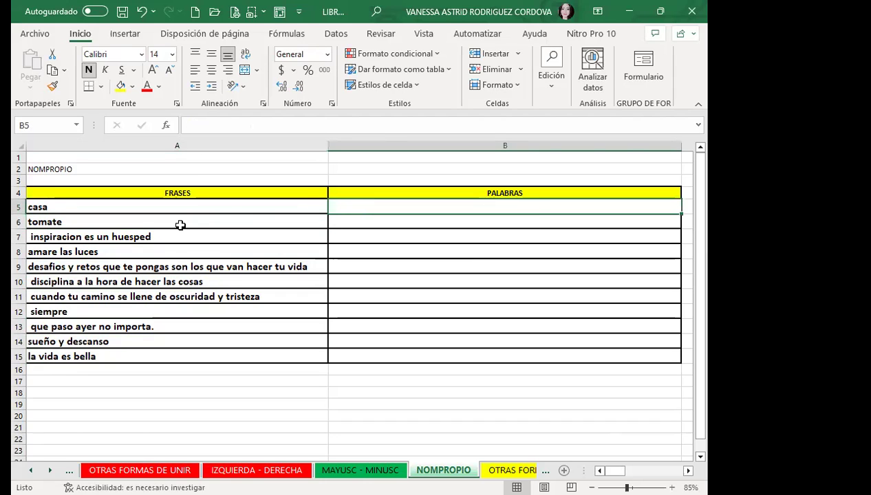
left_click(63, 240)
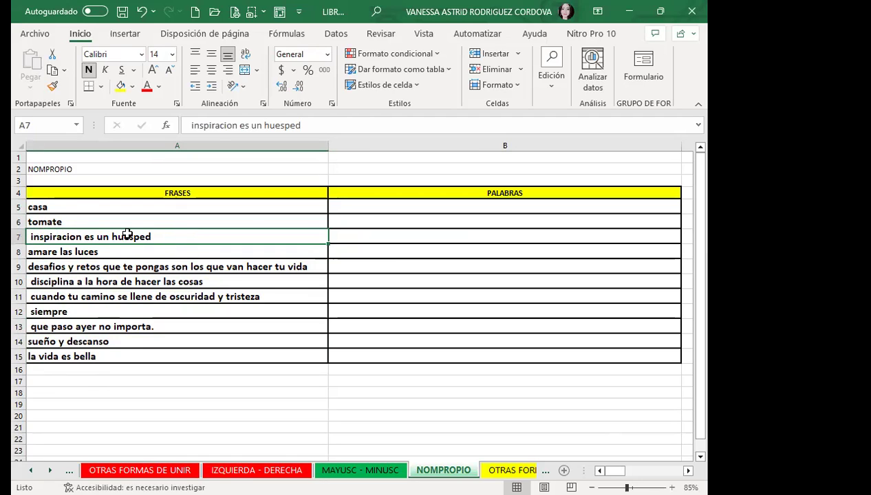
left_click(360, 205)
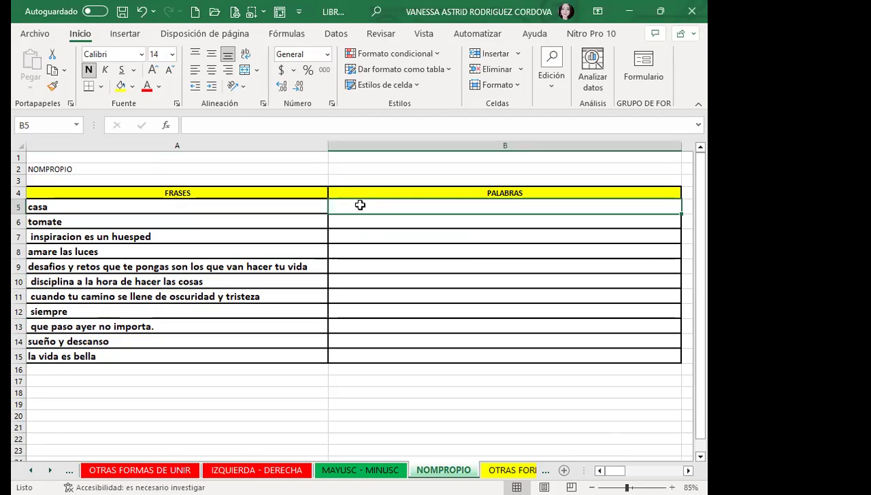
Step: Enter =NOMPROPIO(A5) in B5 and fill it down to B15, Casa through La Vida Es Bella
type("=")
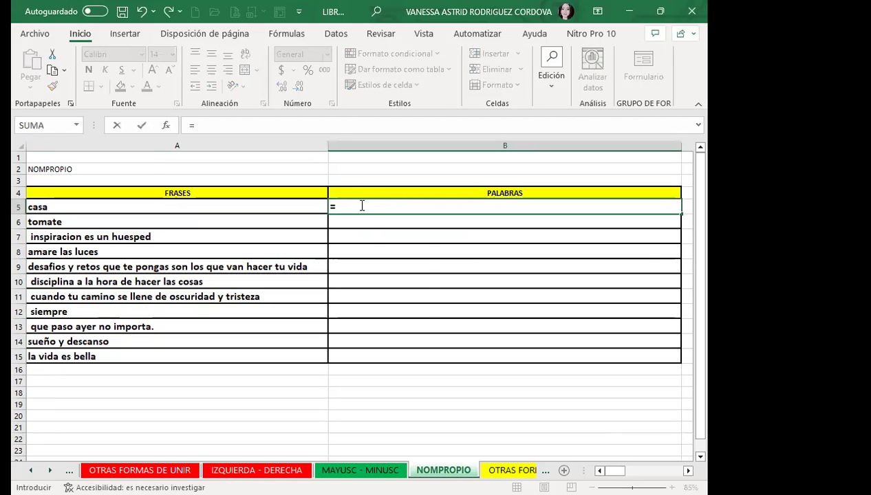
type("NOM")
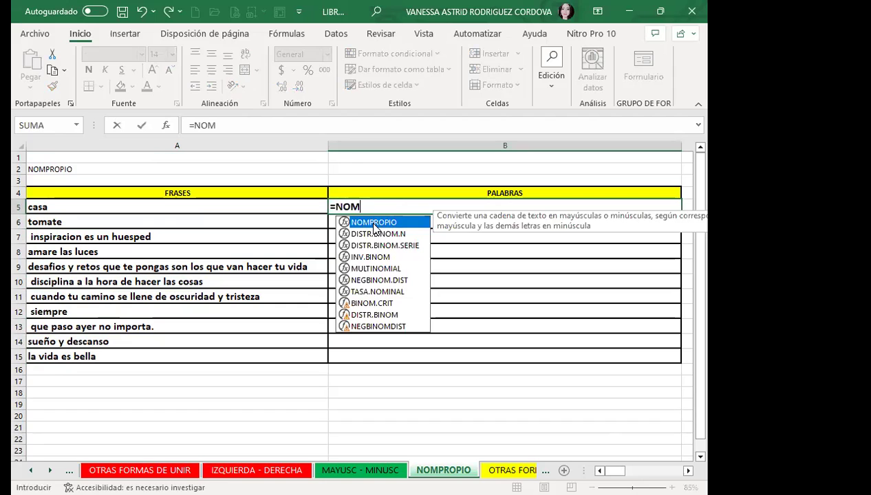
double_click(375, 224)
left_click(221, 204)
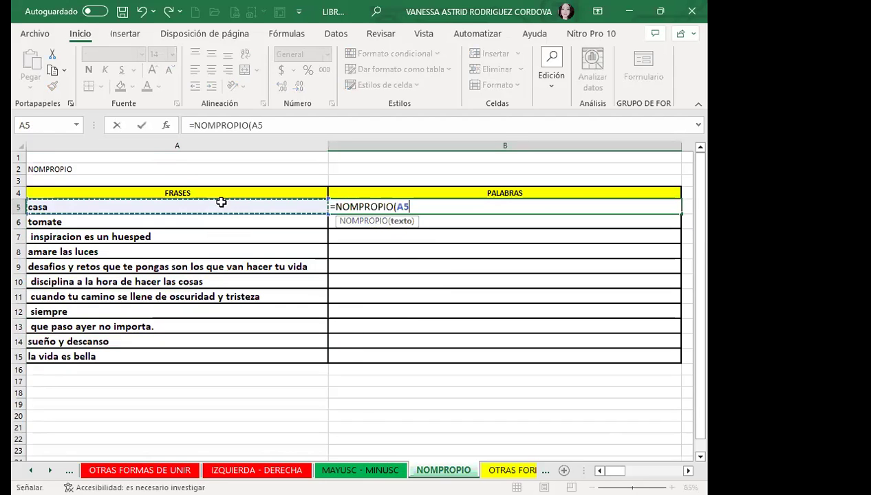
key("Return")
left_click(470, 205)
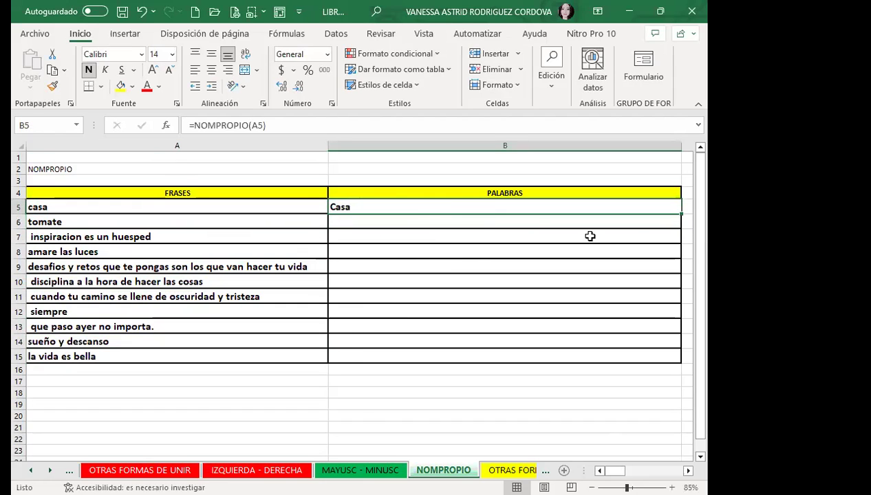
left_click_drag(677, 214, 659, 357)
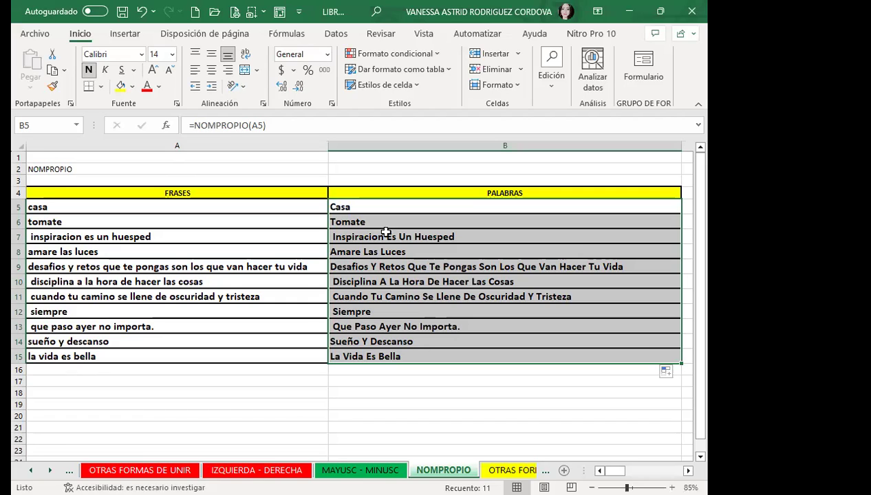
left_click(298, 323)
left_click(402, 340)
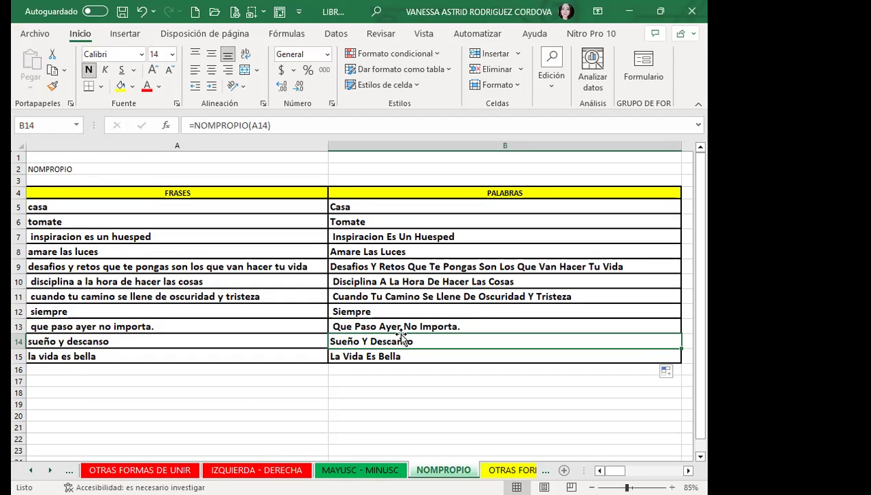
Step: Copy B5:B15 and paste the proper-case phrases as values into A19:A29
left_click(365, 281)
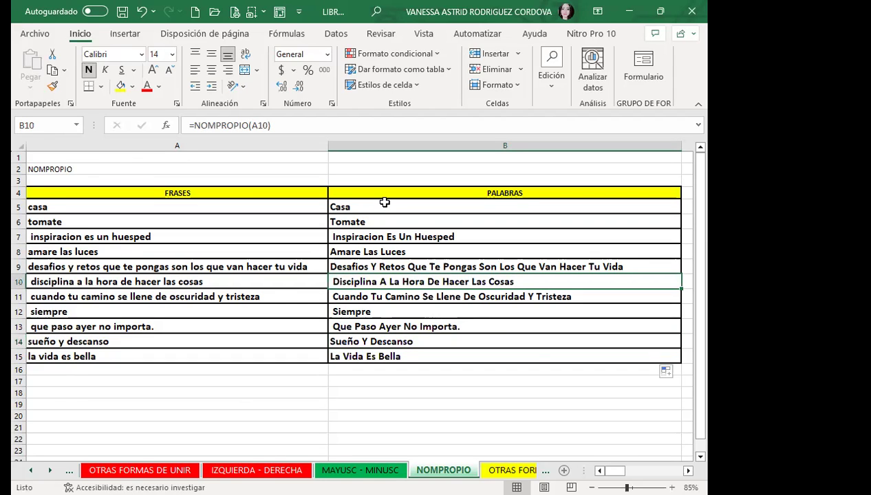
left_click_drag(360, 206, 385, 356)
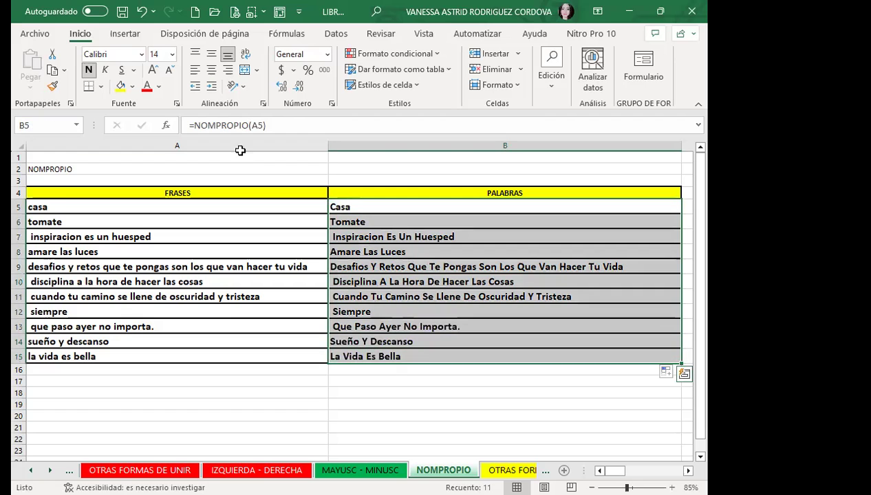
left_click(52, 69)
left_click(120, 408)
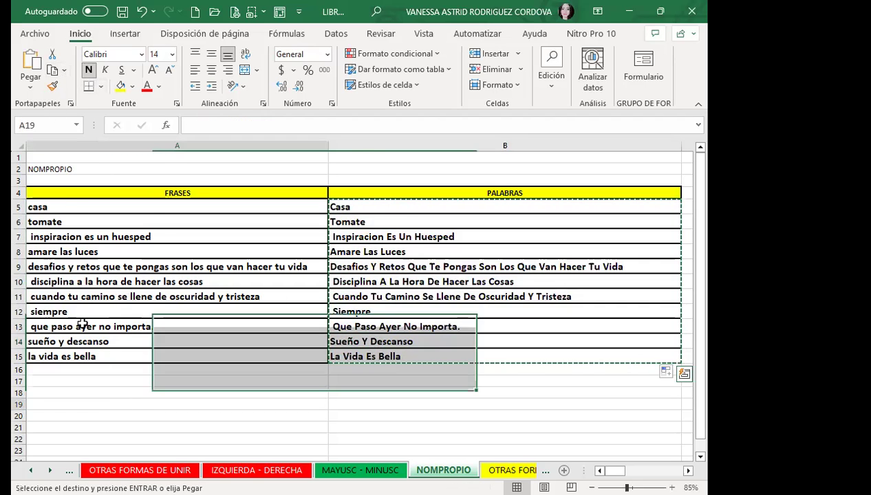
scroll(121, 408, "down", 3)
left_click(31, 87)
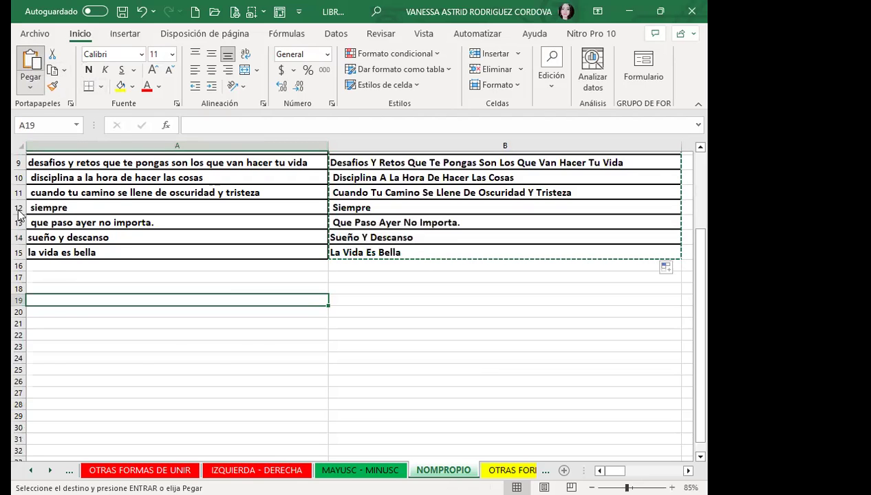
left_click(117, 346)
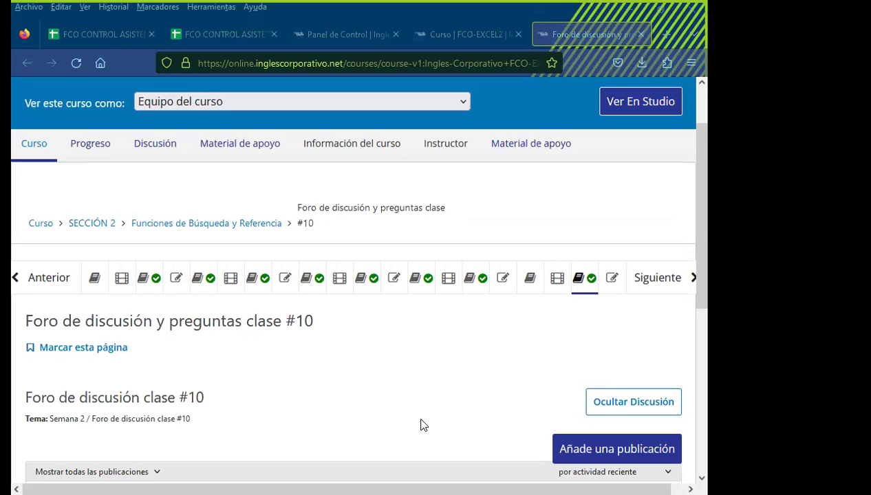
Step: Open the class #10 forum post RESPONDER LA SIGUIENTE PREGUNTA
scroll(247, 301, "down", 3)
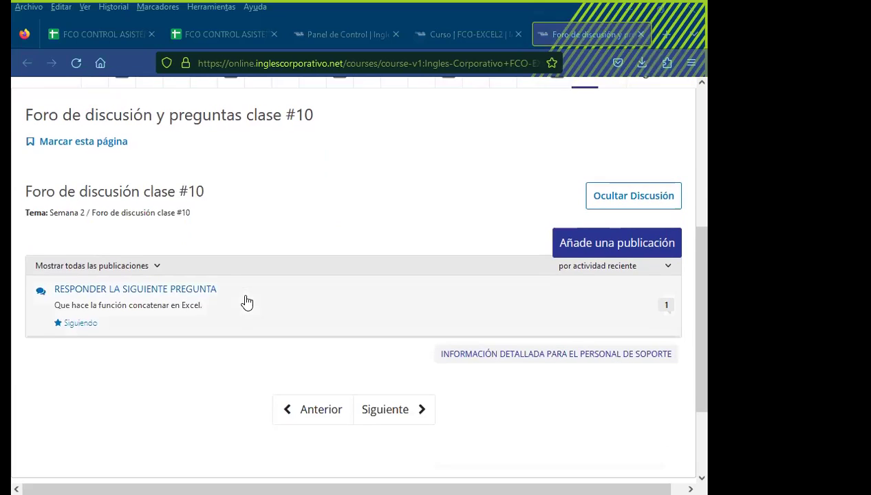
left_click(251, 316)
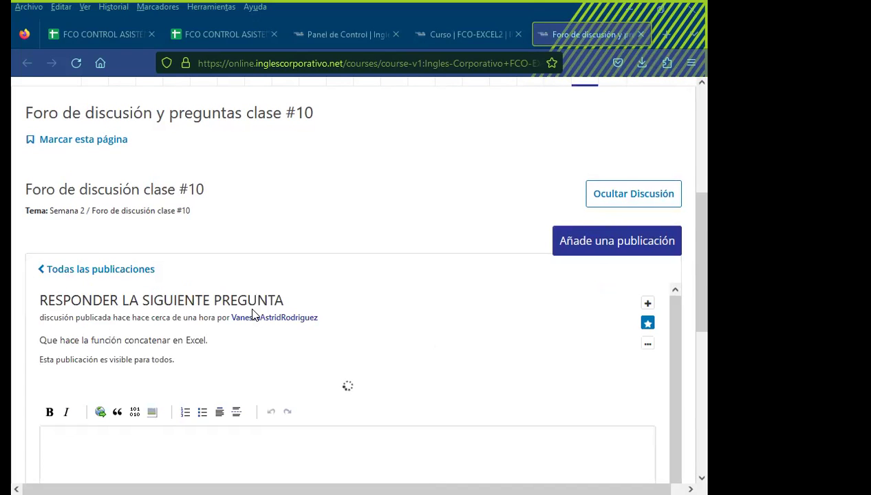